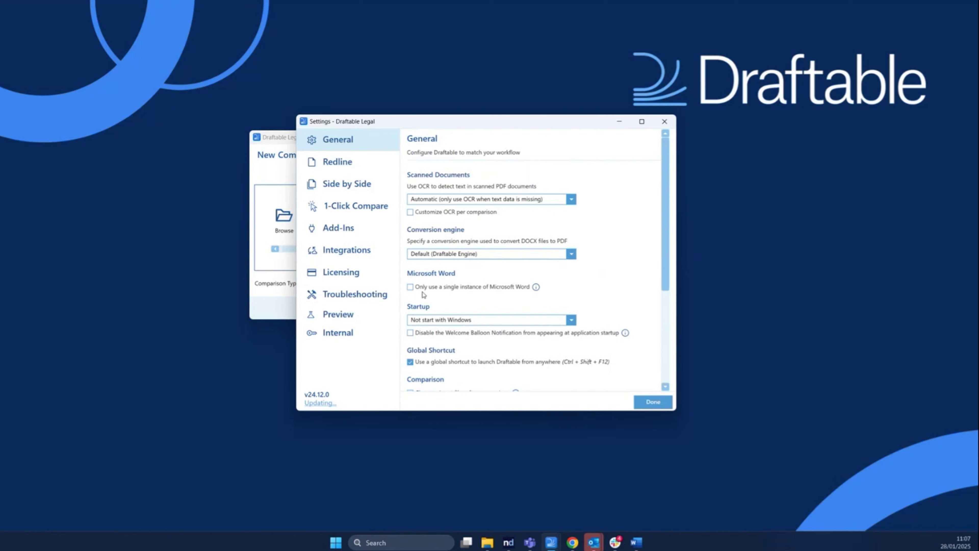
# Step: Open the Redline settings, maximize the settings window, and choose Red as the deletion color
pyautogui.click(352, 169)
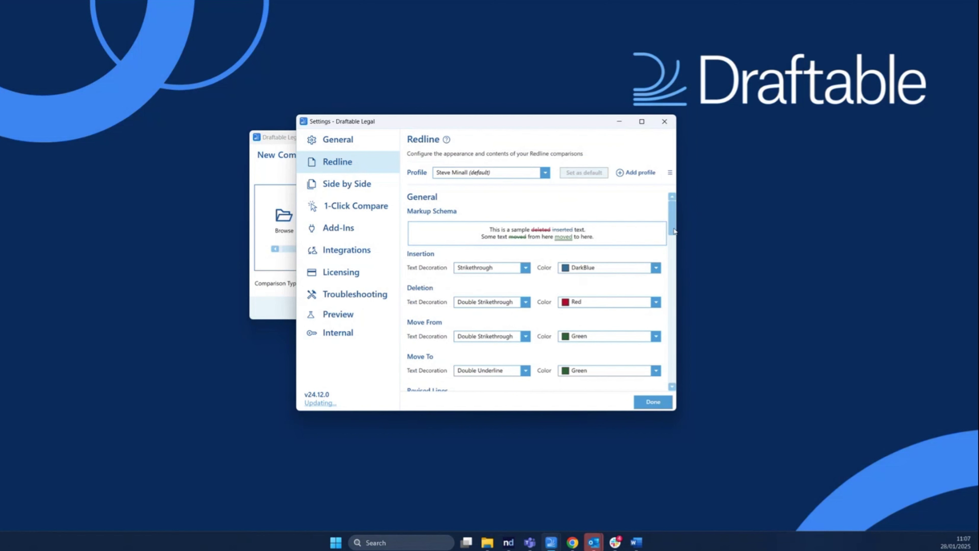
pyautogui.click(642, 121)
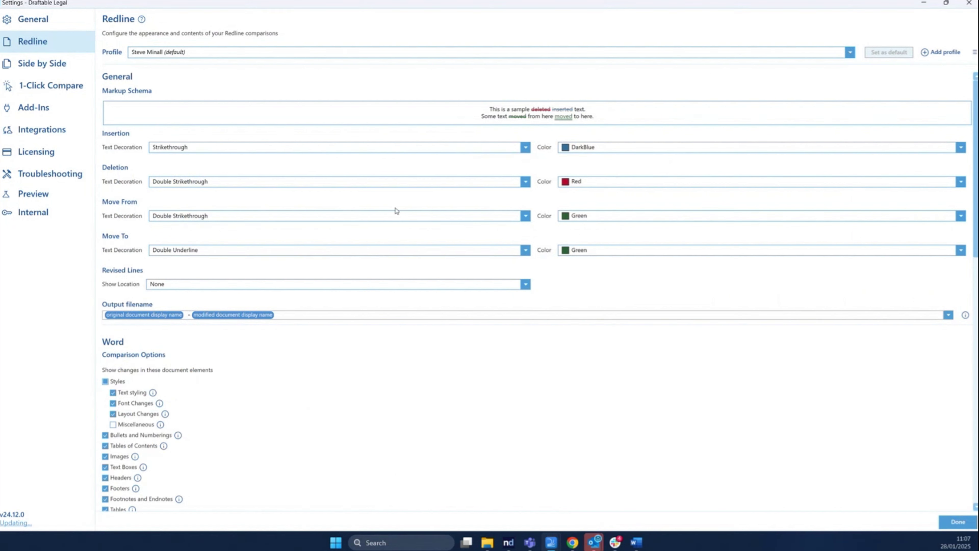
pyautogui.click(604, 184)
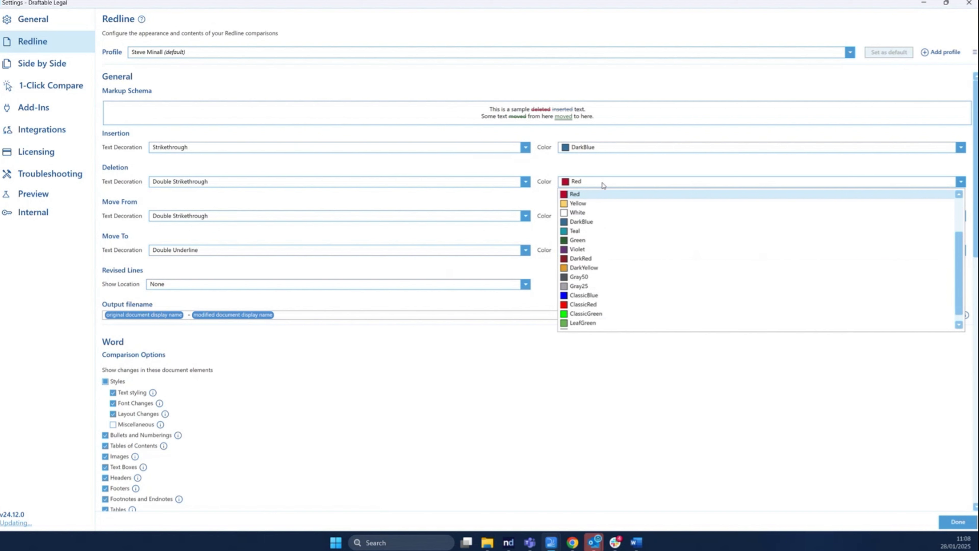
pyautogui.click(604, 185)
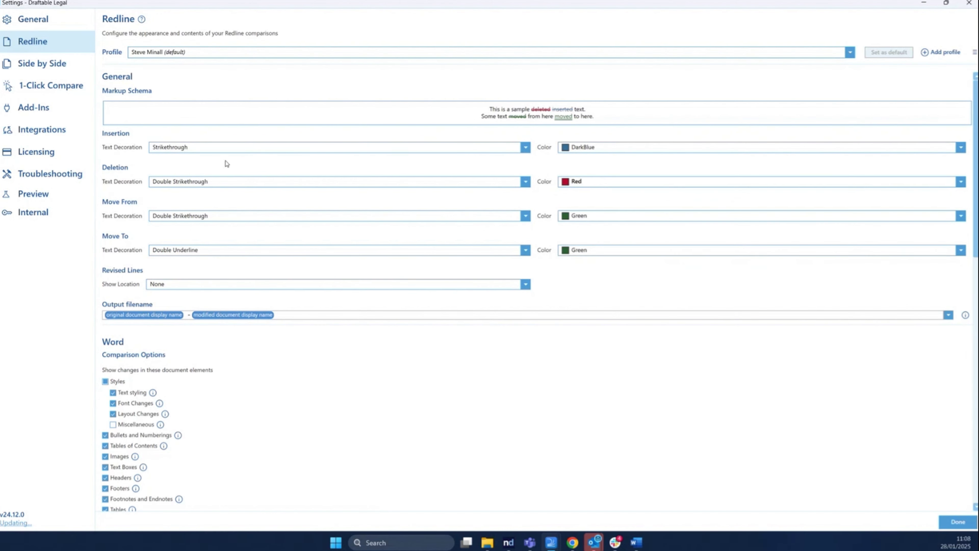
# Step: Exclude Headers from the Word comparison elements, and toggle Tables off and back on
pyautogui.scroll(-3, 309, 191)
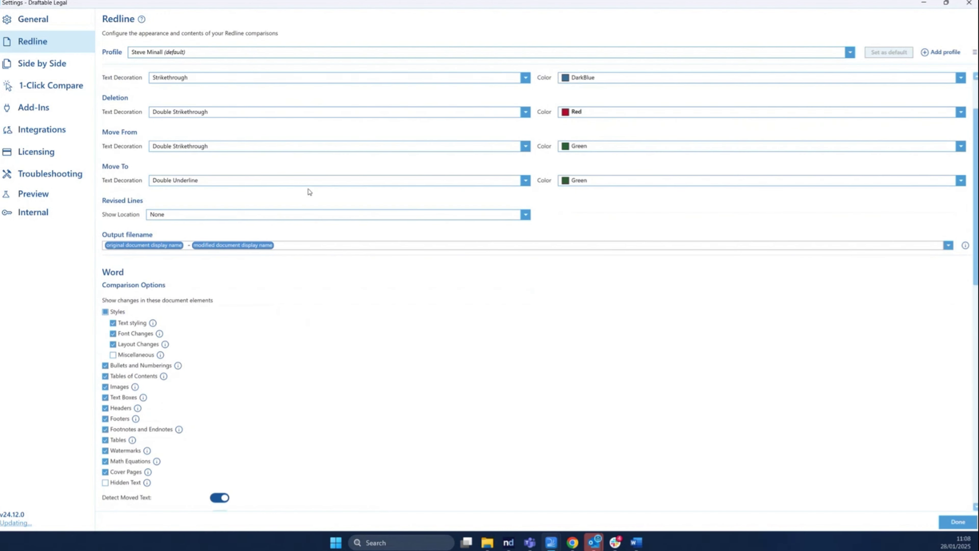
pyautogui.scroll(-1, 309, 192)
pyautogui.scroll(-2, 282, 326)
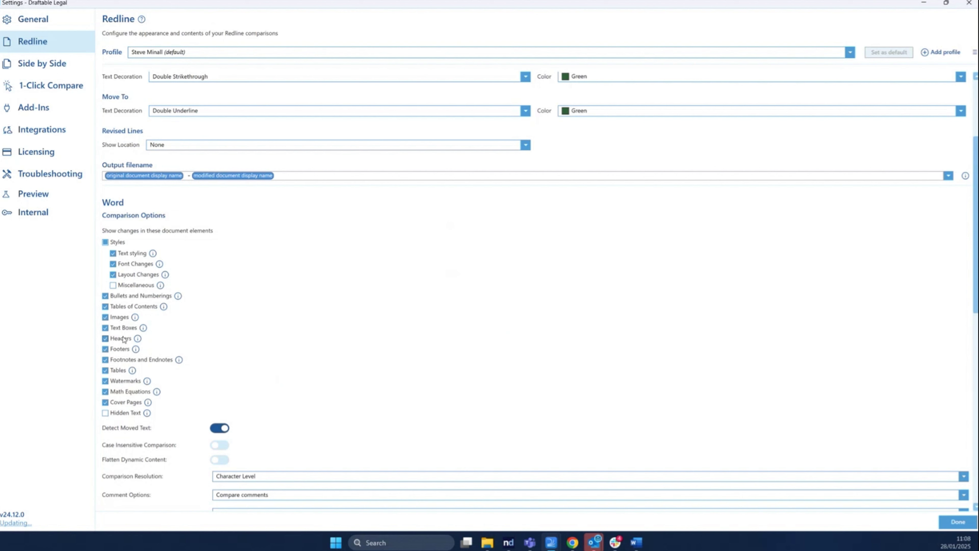
pyautogui.click(106, 338)
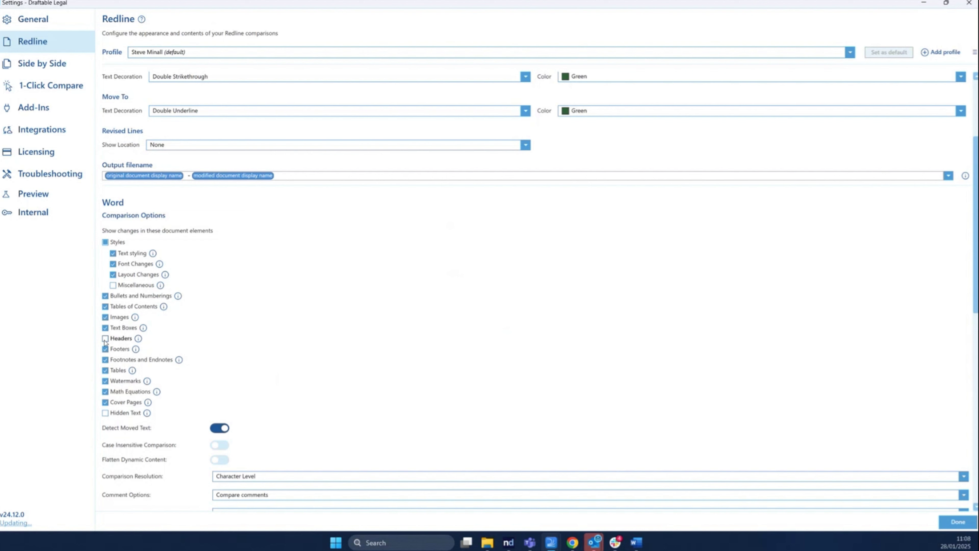
pyautogui.click(105, 370)
pyautogui.click(106, 371)
# Step: View the Integrations settings, and configure 1-Click Compare with Email as the next action for Redline (.pdf) output, closing the settings
pyautogui.click(54, 131)
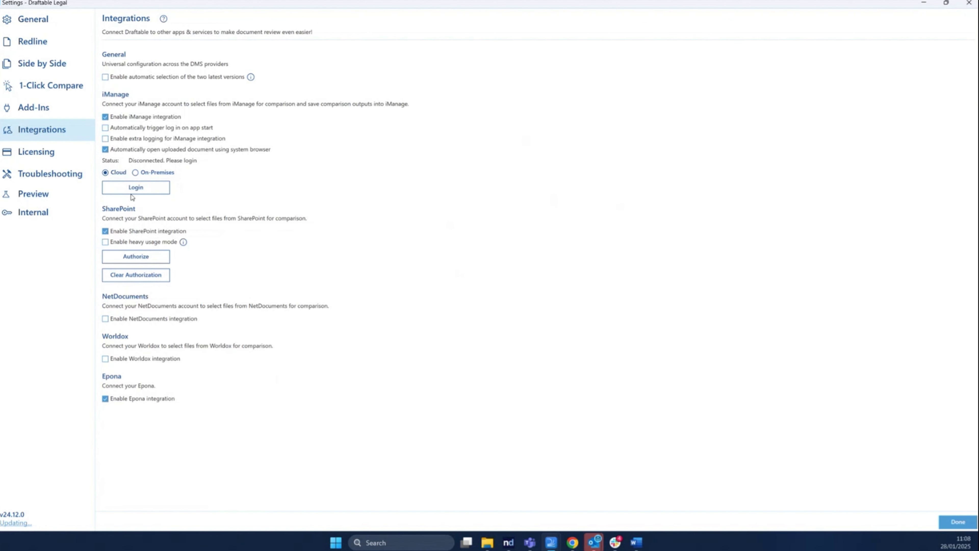
pyautogui.click(64, 91)
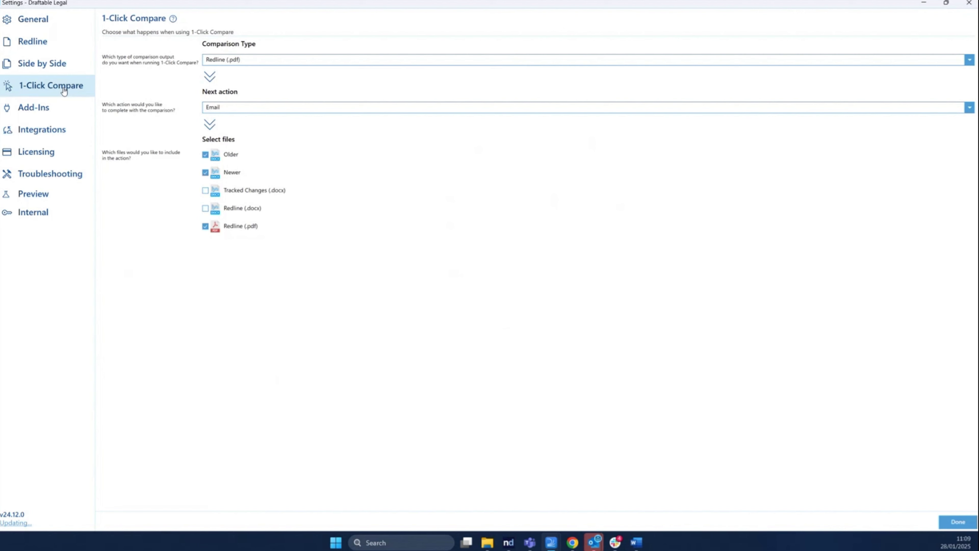
pyautogui.click(290, 60)
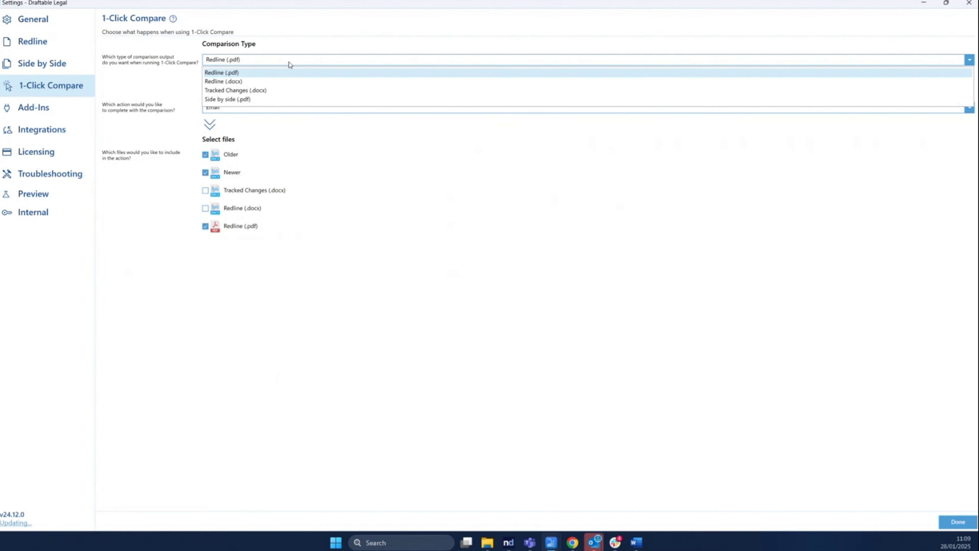
pyautogui.click(284, 148)
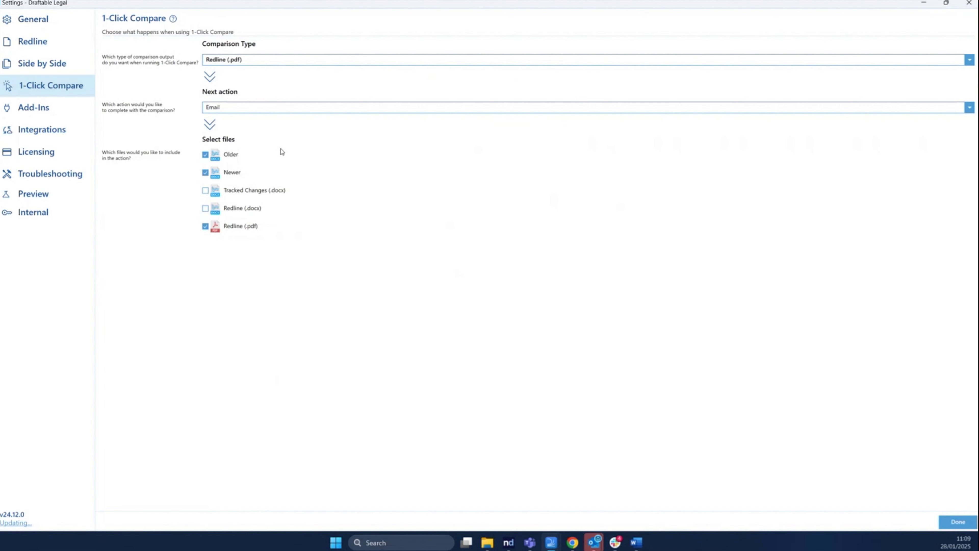
pyautogui.click(280, 109)
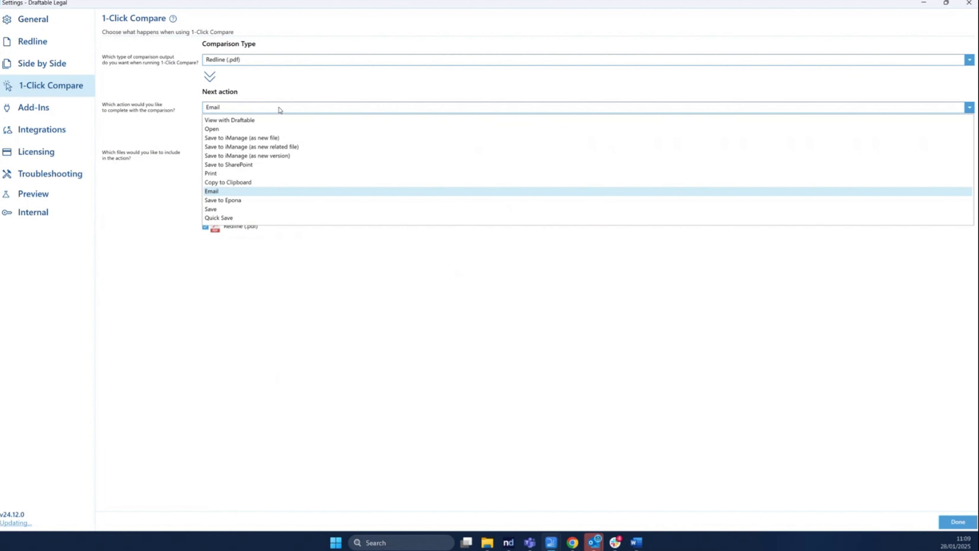
pyautogui.click(205, 192)
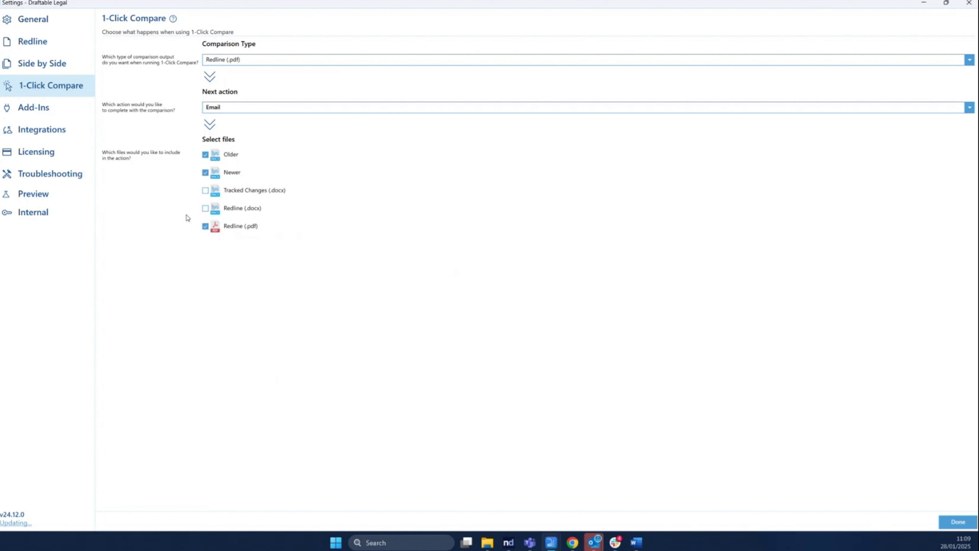
pyautogui.click(970, 4)
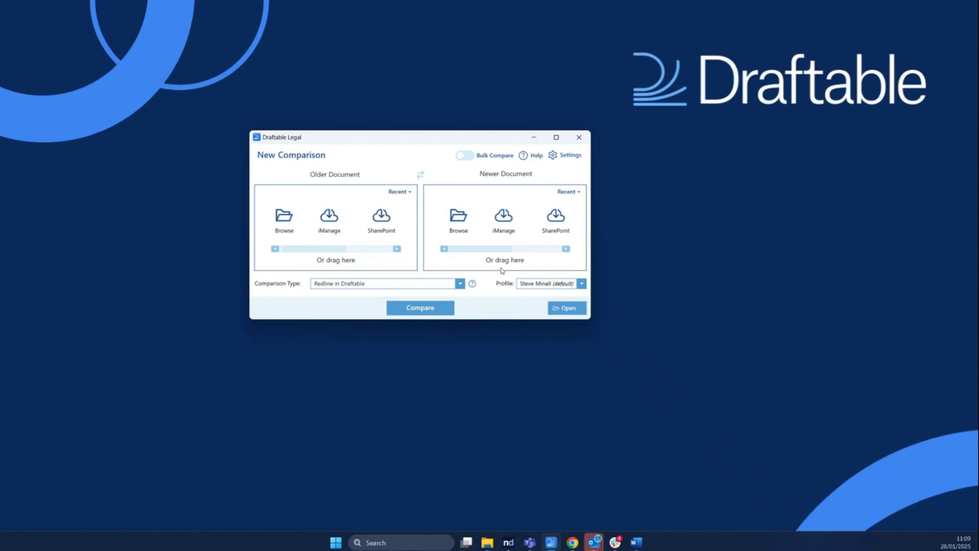
# Step: Load Draft_SFA - version 1.1.docx as the older document and Draft_SFA - version 1.2.docx as the newer one from Demo Folder
pyautogui.moveTo(426, 139); pyautogui.dragTo(681, 148)
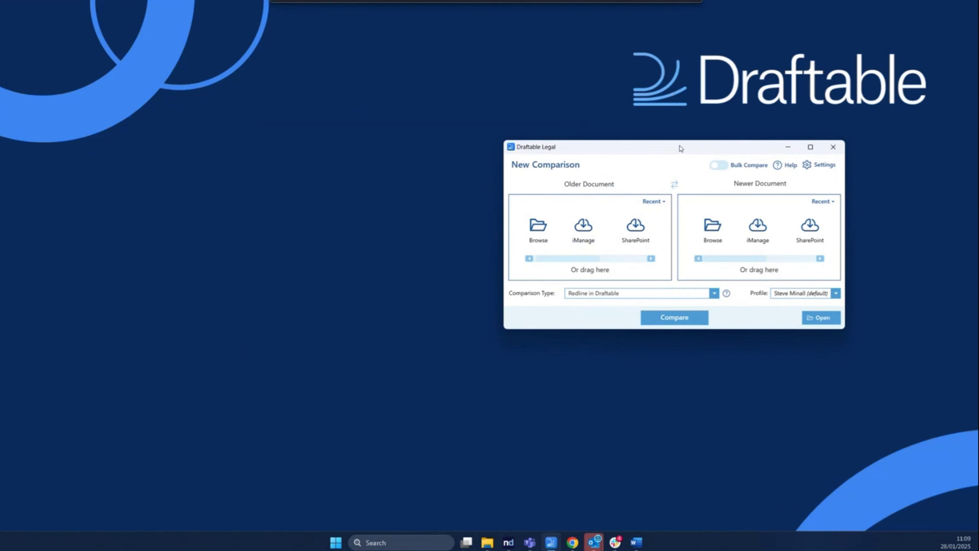
pyautogui.click(495, 541)
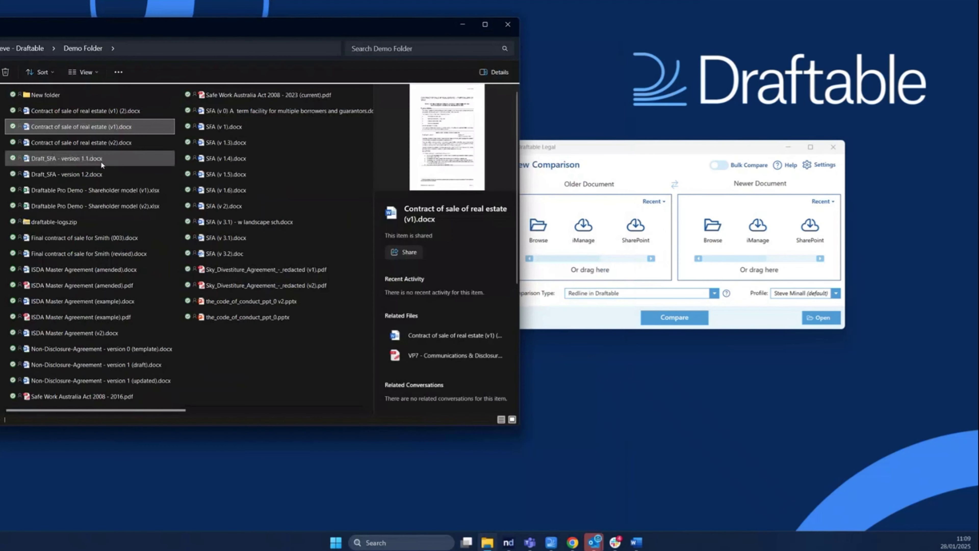
pyautogui.moveTo(101, 161); pyautogui.dragTo(586, 246)
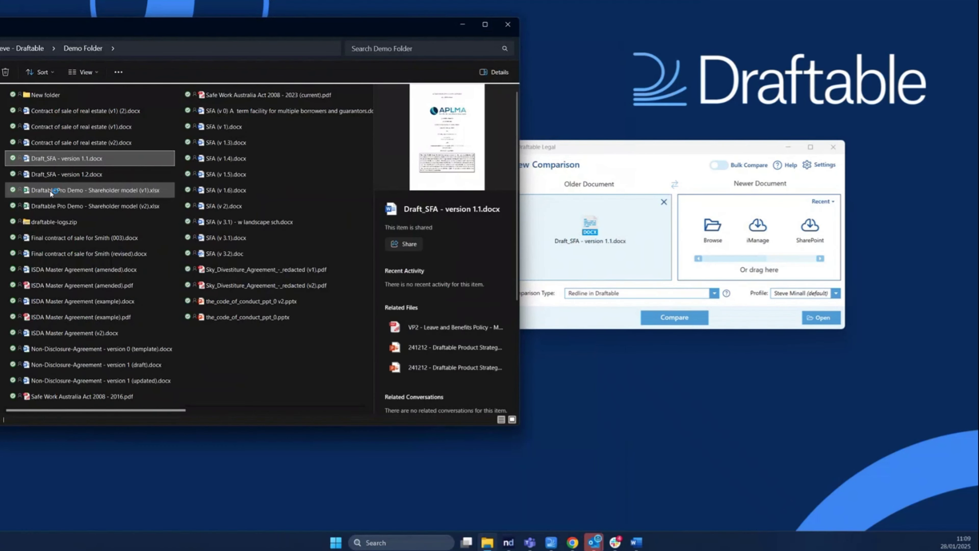
pyautogui.moveTo(59, 175); pyautogui.dragTo(756, 239)
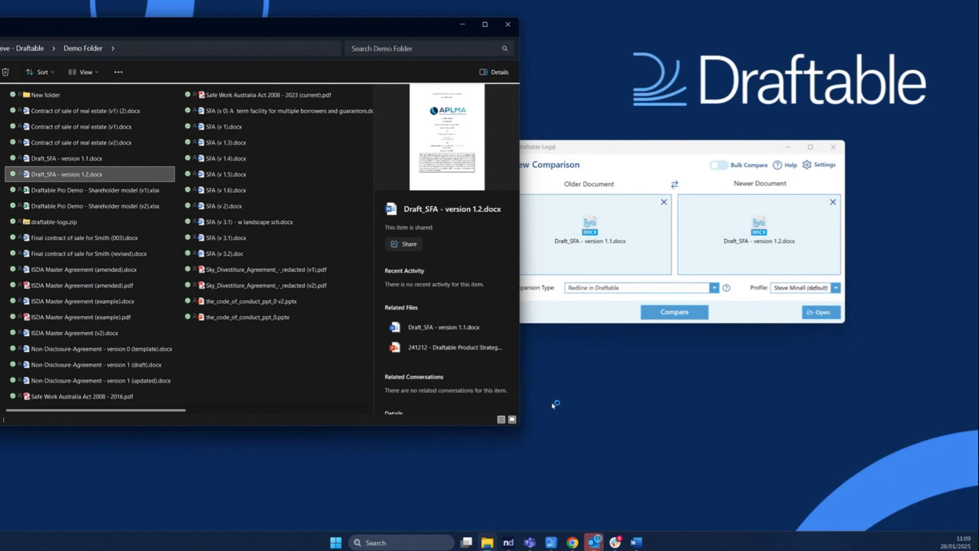
pyautogui.click(462, 24)
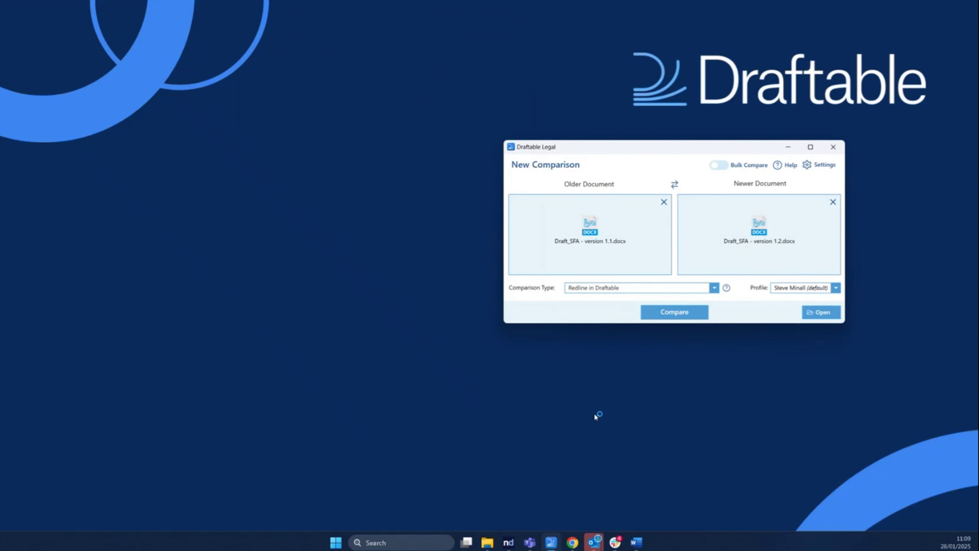
pyautogui.moveTo(655, 155); pyautogui.dragTo(520, 180)
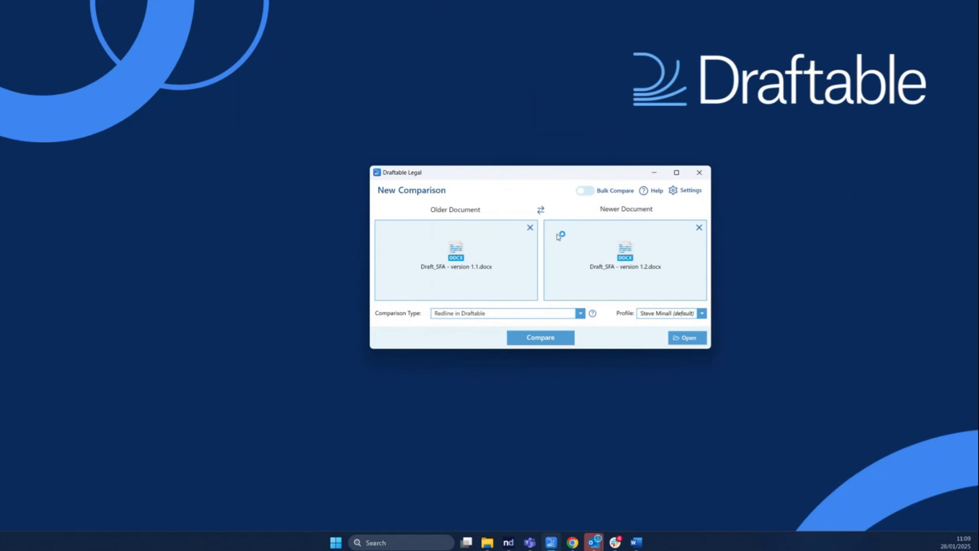
# Step: Swap the older and newer documents back and forth, and remove both from the comparison
pyautogui.click(541, 210)
pyautogui.click(541, 210)
pyautogui.click(531, 227)
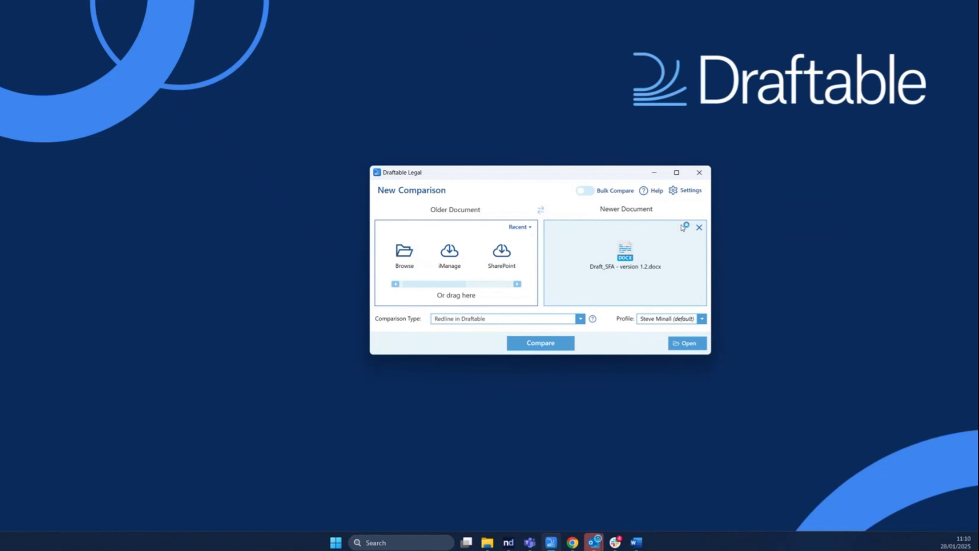
pyautogui.click(701, 228)
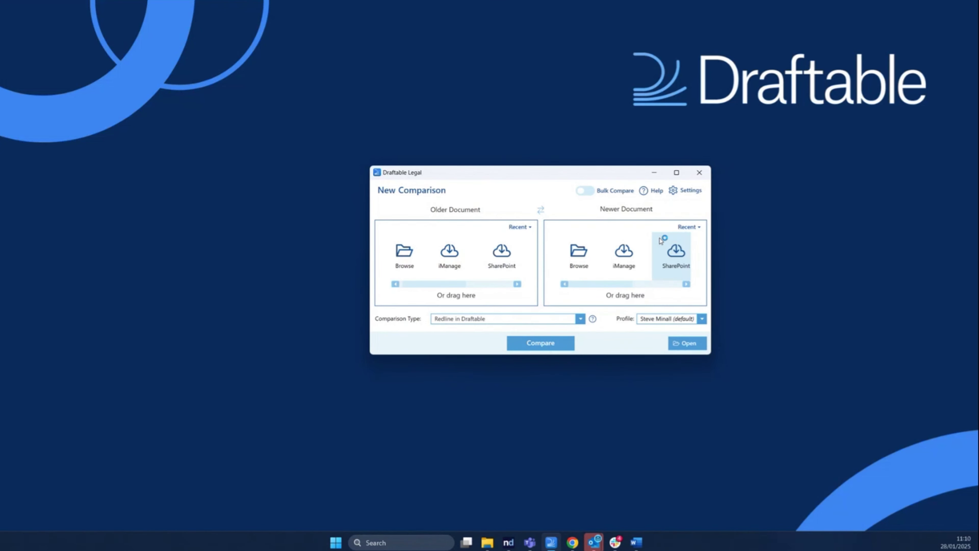
# Step: View the recent files available for the older document and dismiss the list
pyautogui.click(523, 228)
pyautogui.click(404, 409)
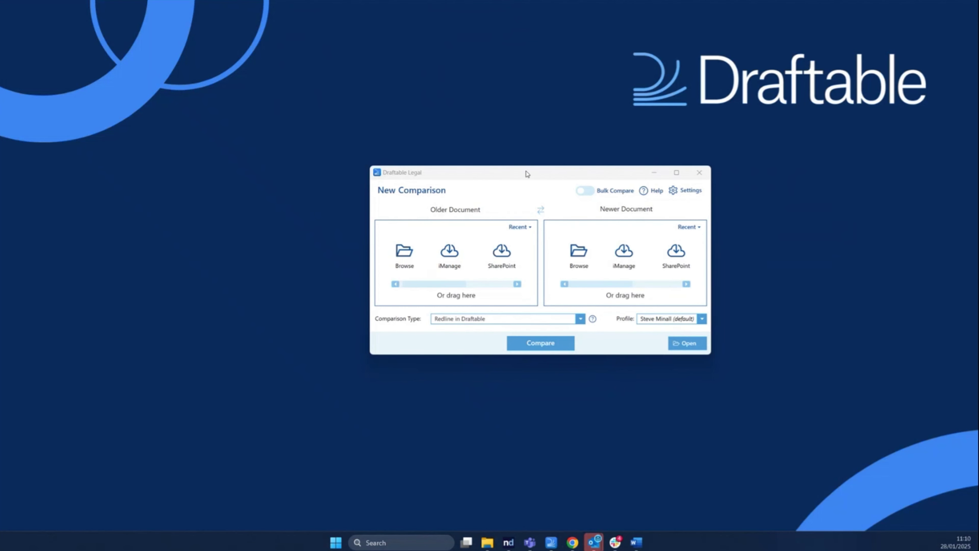
# Step: Switch to the Outlook message "FW: Documents" and arrange the New Comparison window beside it
pyautogui.moveTo(527, 172); pyautogui.dragTo(627, 115)
pyautogui.click(594, 542)
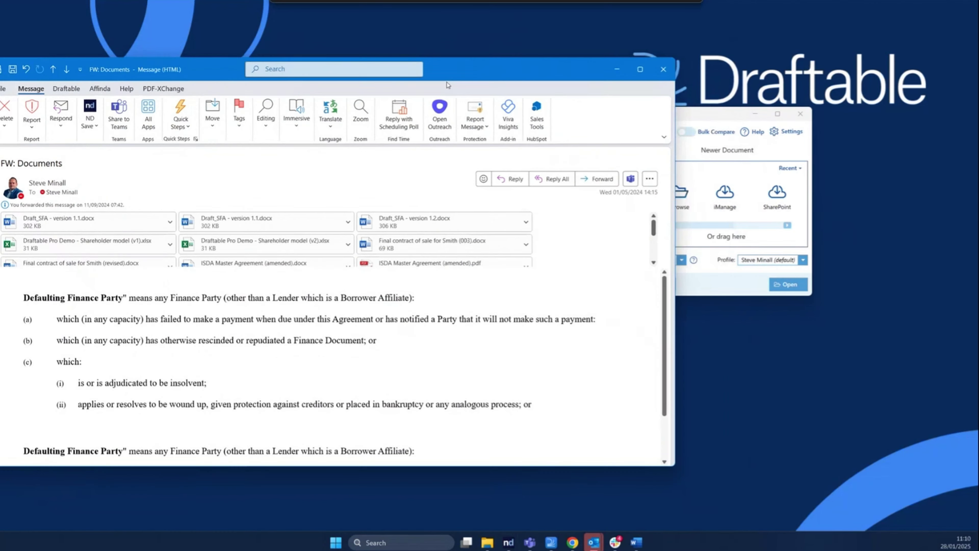
pyautogui.click(691, 118)
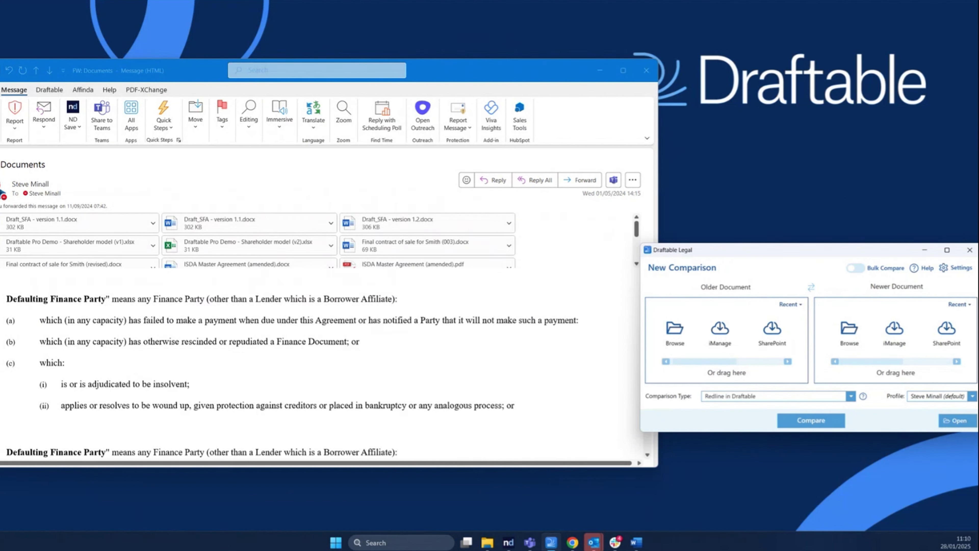
pyautogui.moveTo(835, 253); pyautogui.dragTo(760, 249)
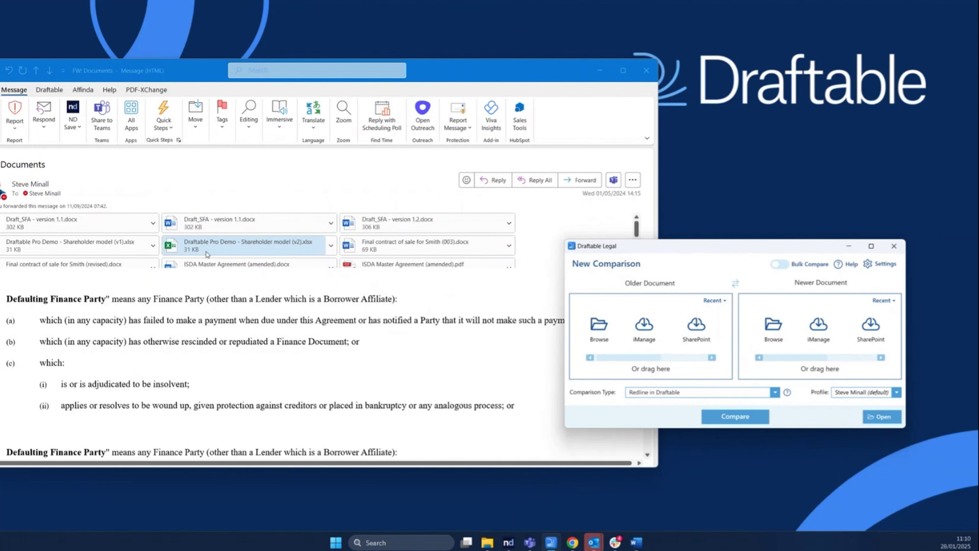
# Step: Use Draftable's Compare attachments on the email to load ISDA Master Agreement (example).docx as older and ISDA Master Agreement (amended).pdf as newer
pyautogui.click(50, 91)
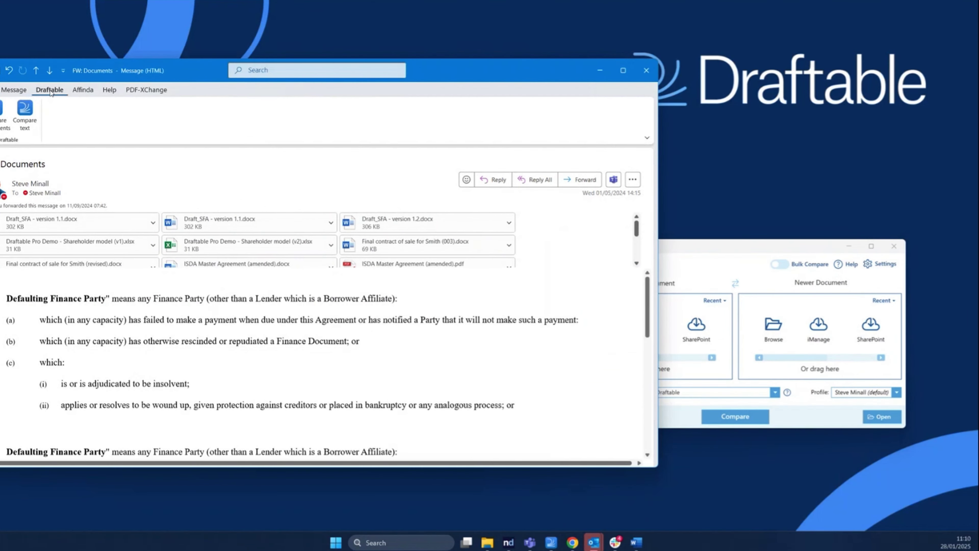
pyautogui.moveTo(160, 66); pyautogui.dragTo(290, 62)
pyautogui.click(111, 107)
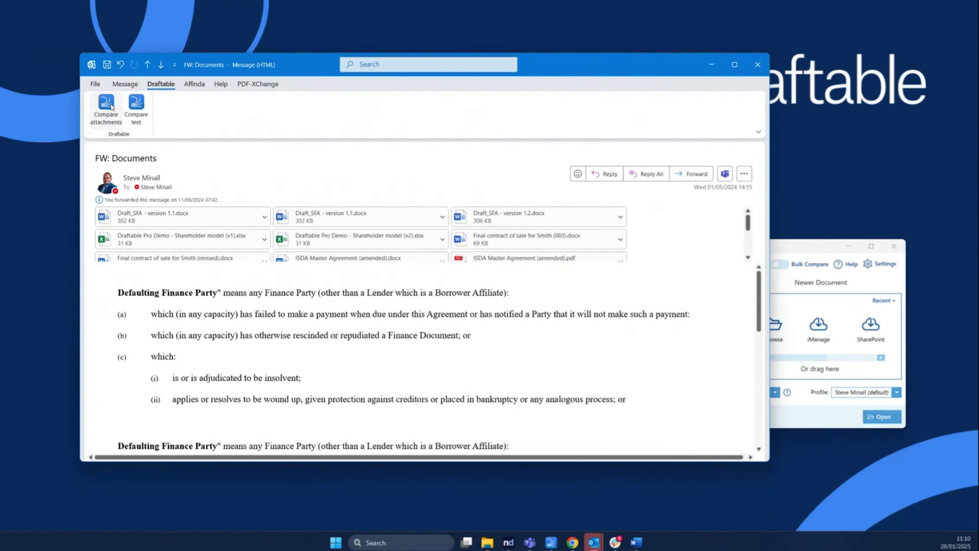
pyautogui.click(107, 106)
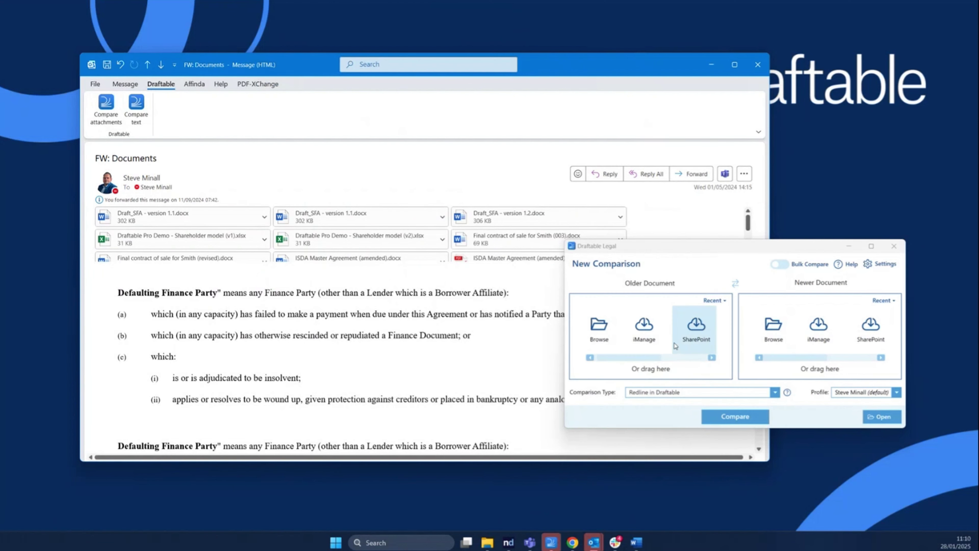
pyautogui.click(675, 345)
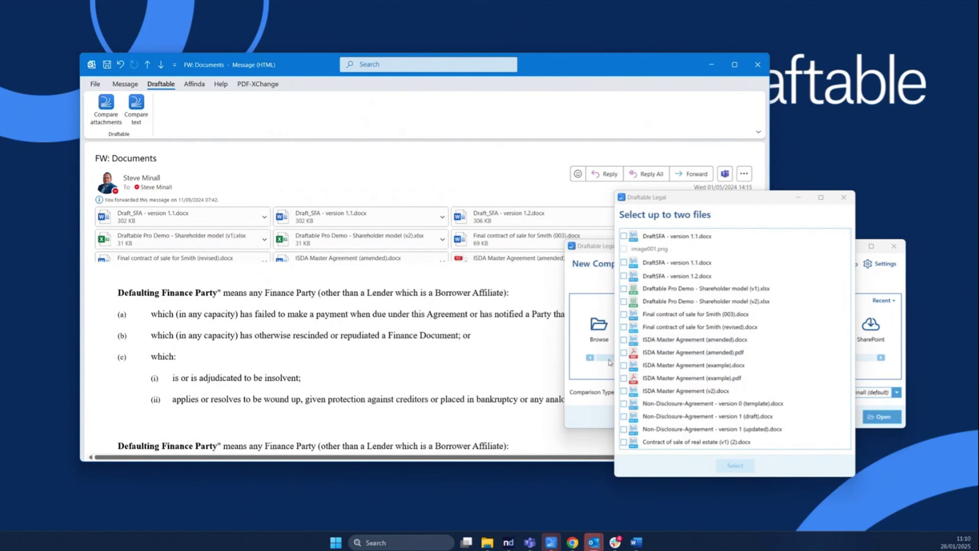
pyautogui.click(624, 368)
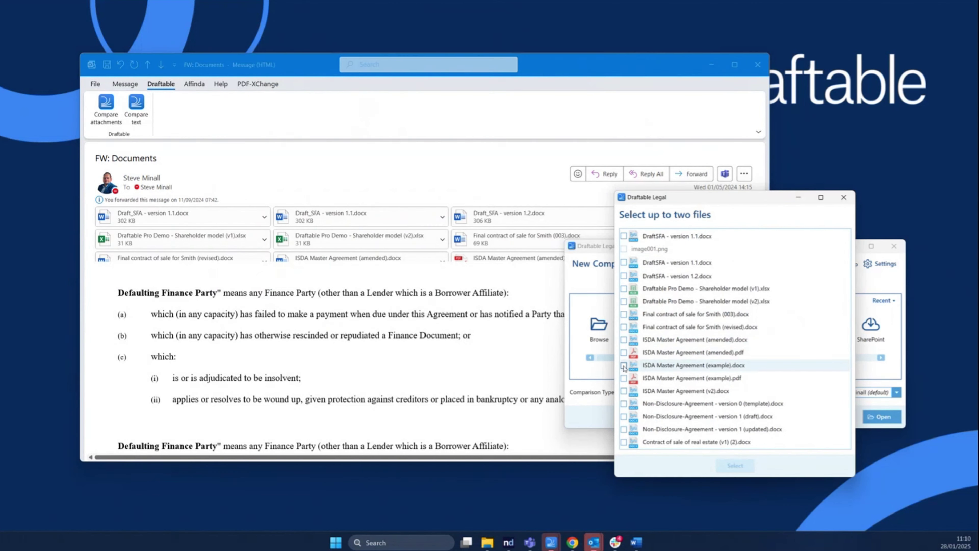
pyautogui.click(624, 353)
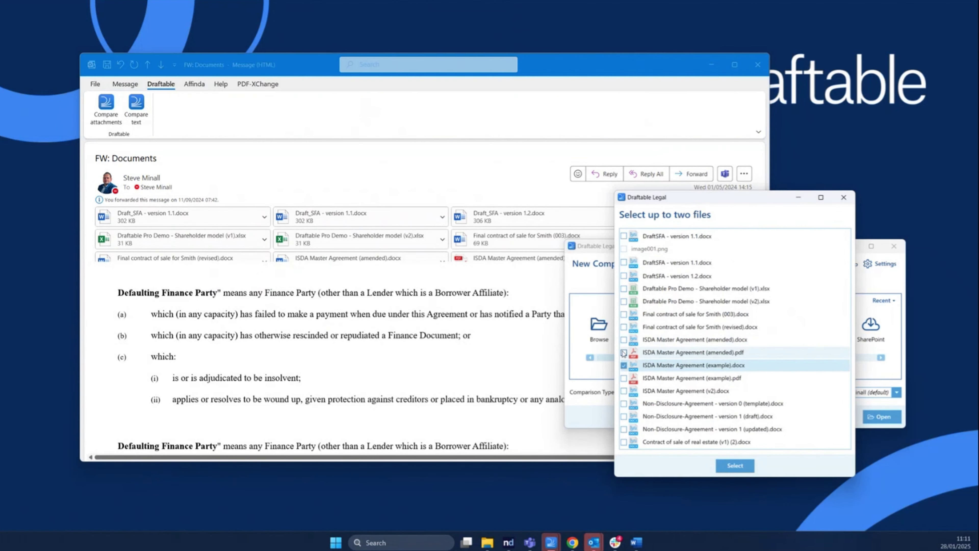
pyautogui.click(726, 465)
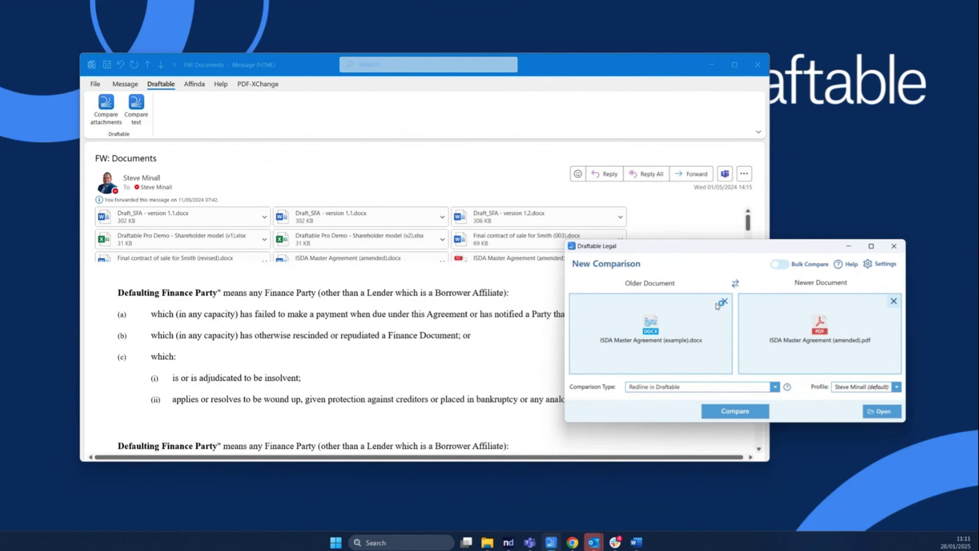
# Step: Remove both ISDA Master Agreement files from the comparison
pyautogui.click(724, 301)
pyautogui.click(893, 300)
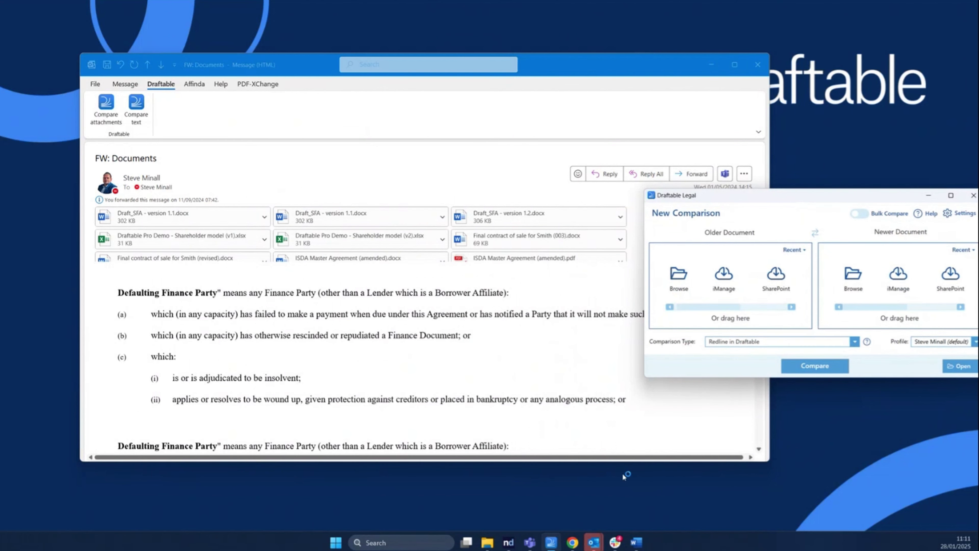
# Step: Use Draftable's Compare text on the email to load the "Defaulting Finance Party" clause (a)-(c) as older and the clause (d)-(f) as newer
pyautogui.moveTo(635, 401); pyautogui.dragTo(110, 302)
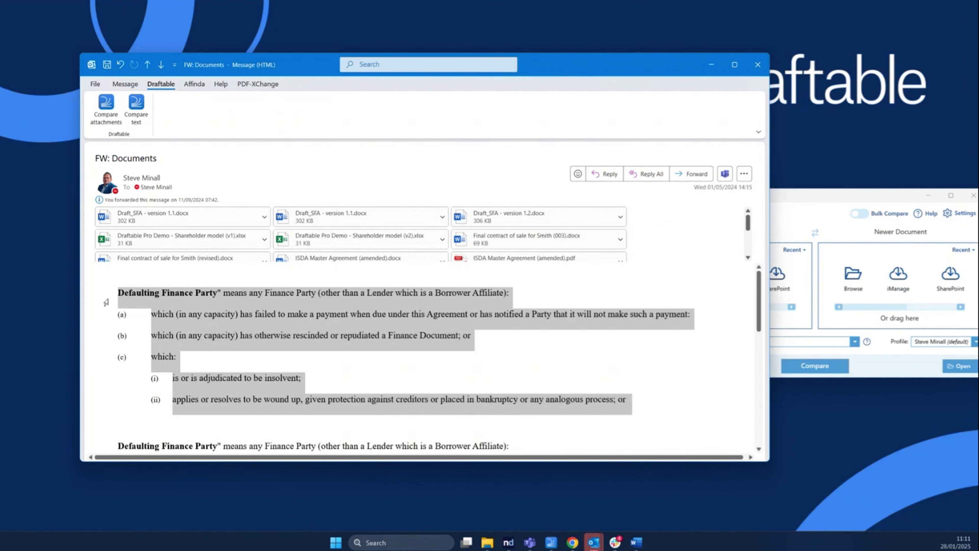
pyautogui.click(137, 102)
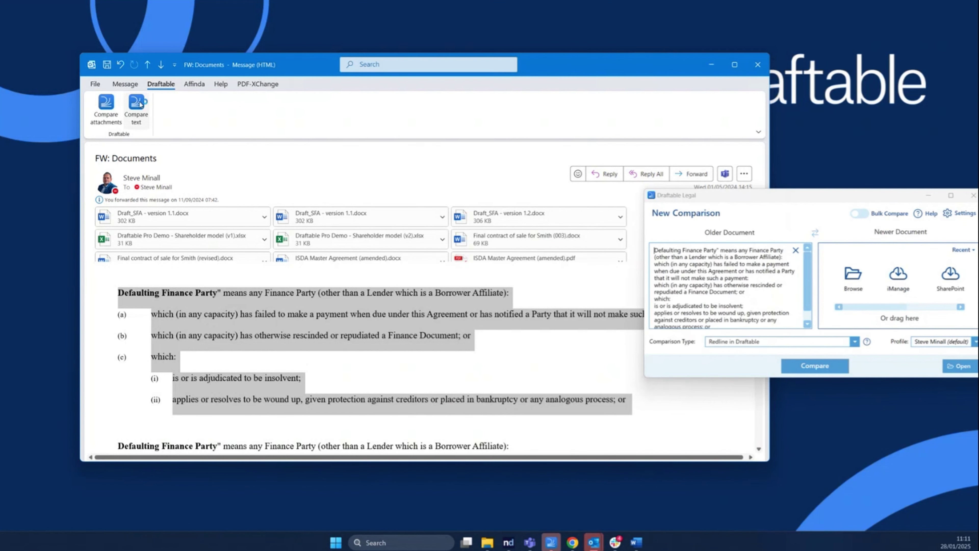
pyautogui.scroll(-8, 511, 436)
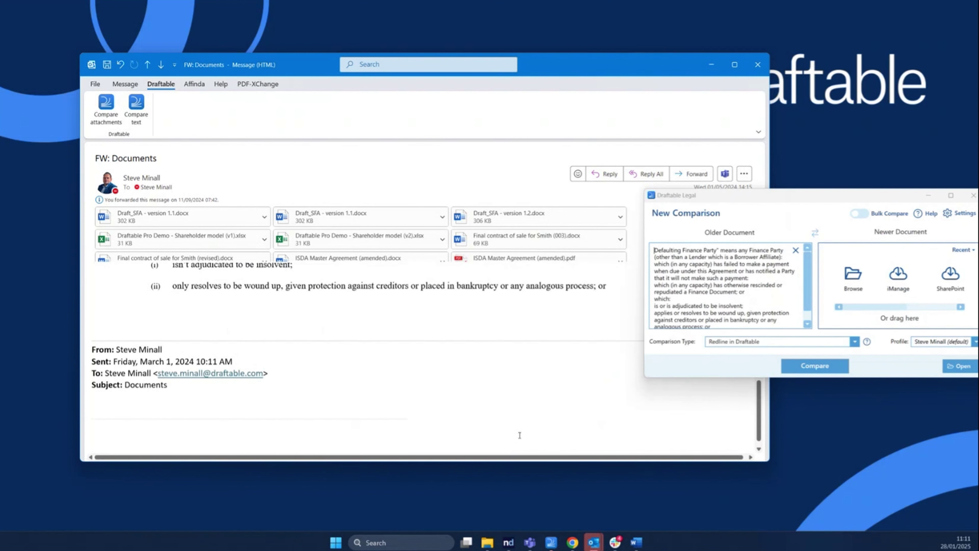
pyautogui.scroll(5, 605, 414)
pyautogui.moveTo(605, 413); pyautogui.dragTo(118, 302)
pyautogui.click(138, 108)
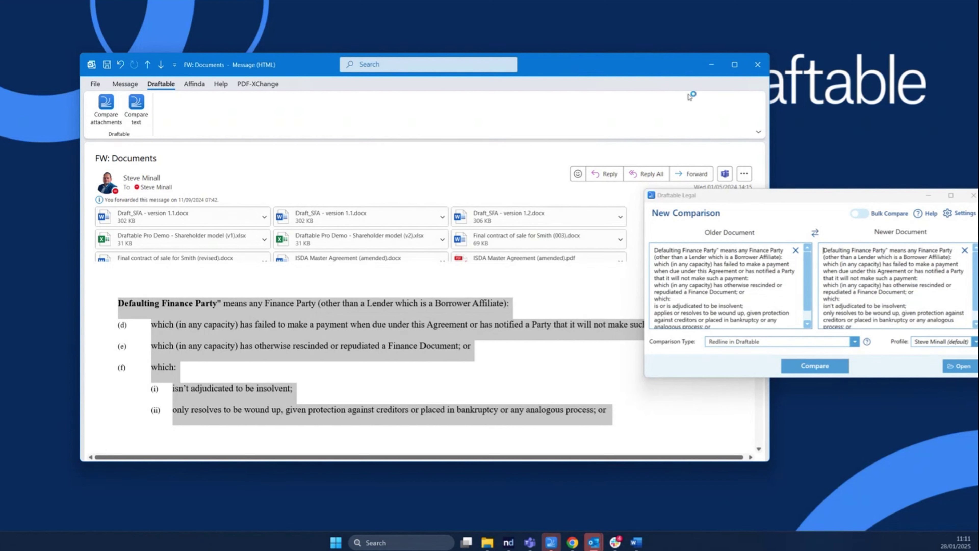
# Step: Clear both text passages from the comparison and minimise the email message
pyautogui.click(795, 251)
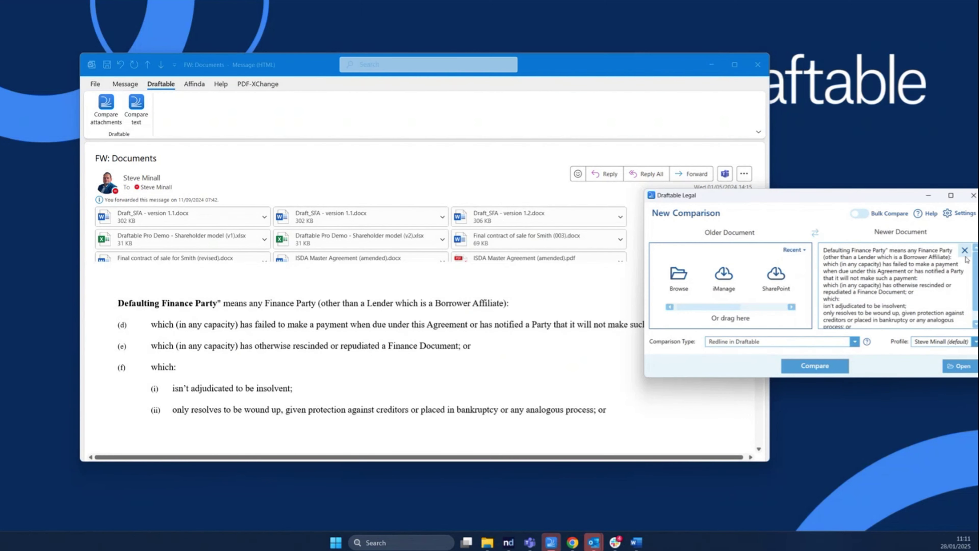
pyautogui.click(965, 250)
pyautogui.click(565, 250)
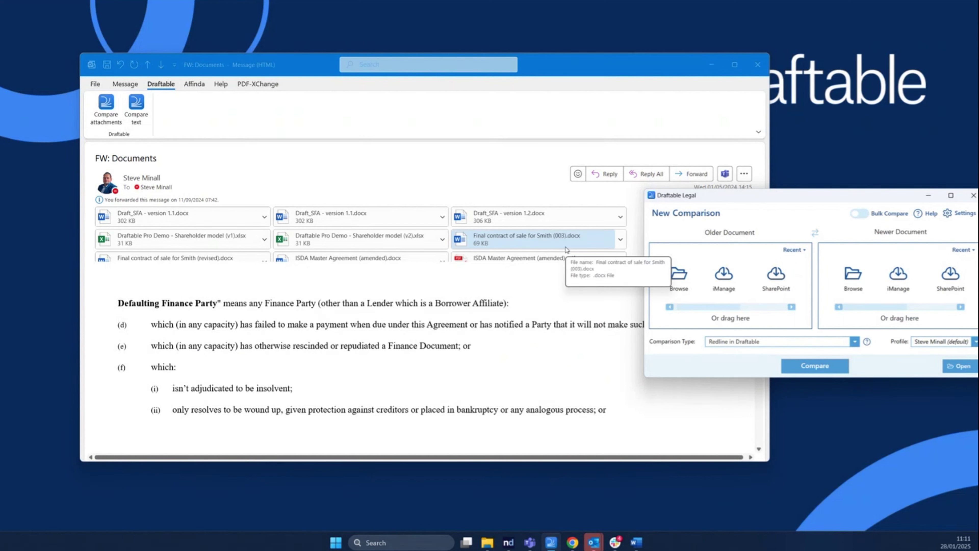
pyautogui.scroll(-3, 387, 332)
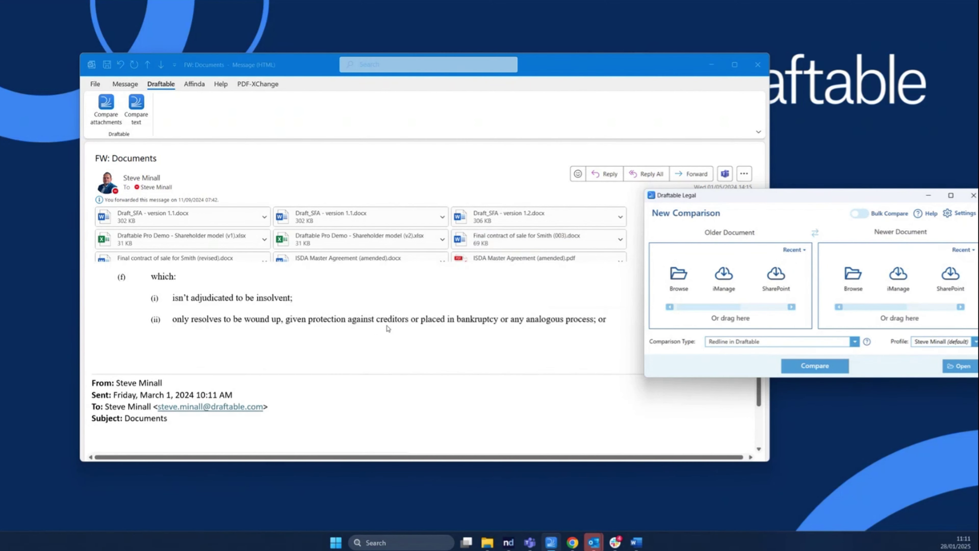
pyautogui.scroll(5, 387, 332)
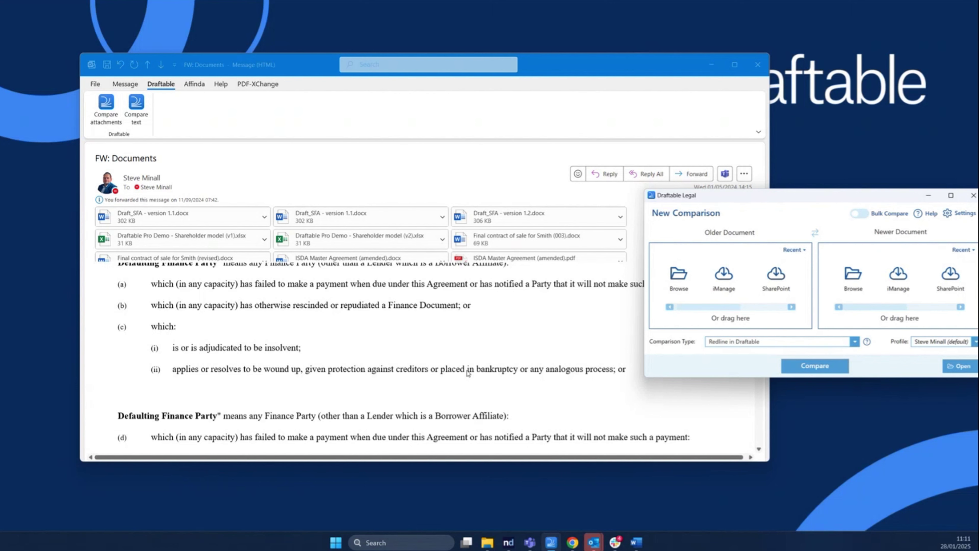
pyautogui.click(706, 63)
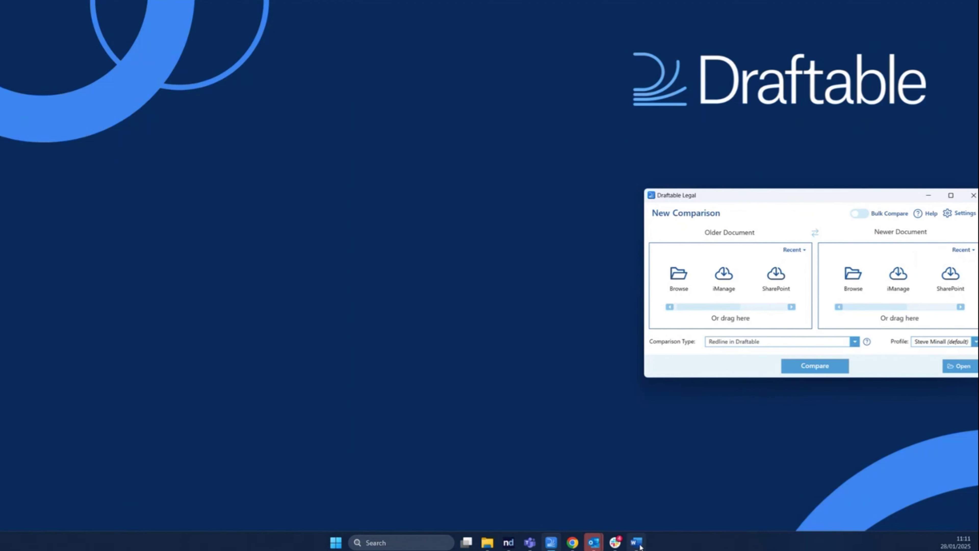
# Step: Switch to Contract of sale of real estate (v1).docx in Word, maximise it and show the Draftable commands
pyautogui.moveTo(640, 547)
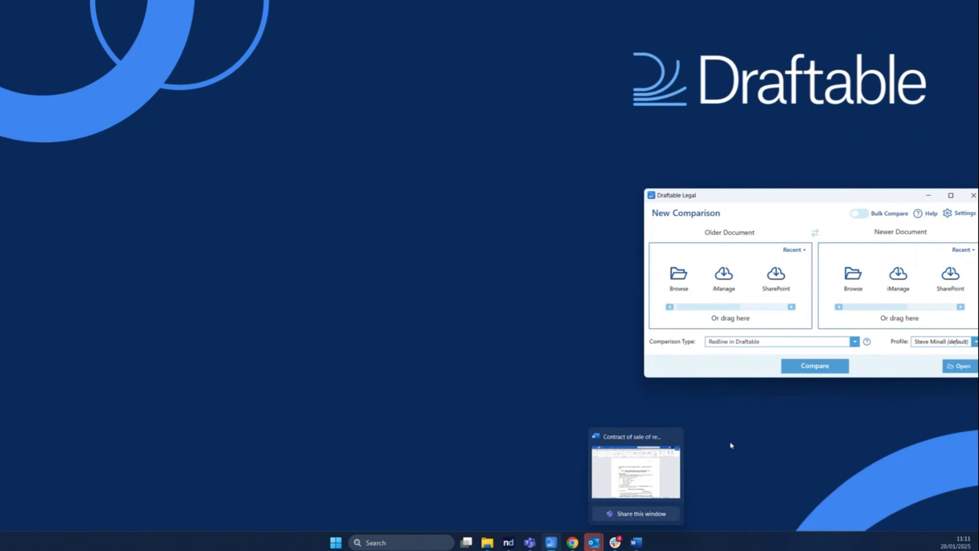
pyautogui.click(641, 512)
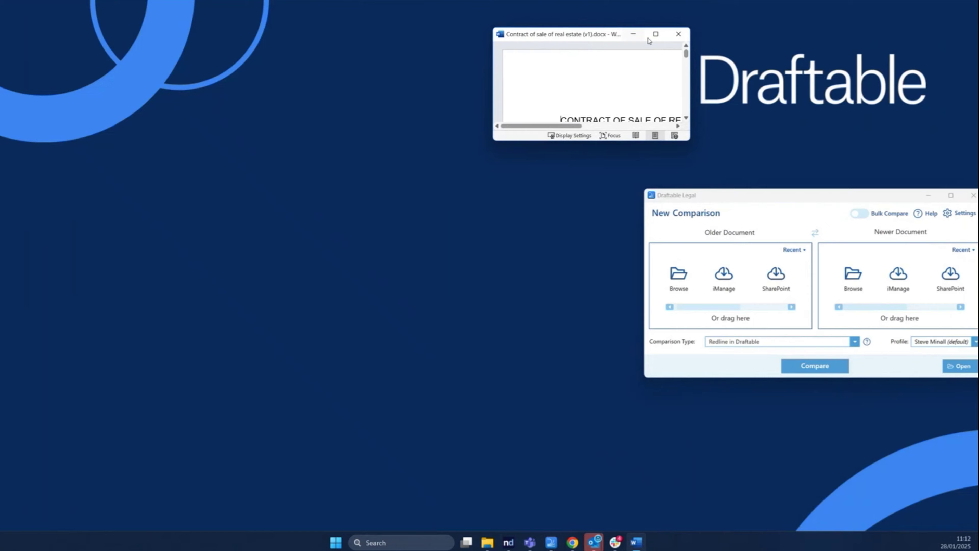
pyautogui.doubleClick(651, 38)
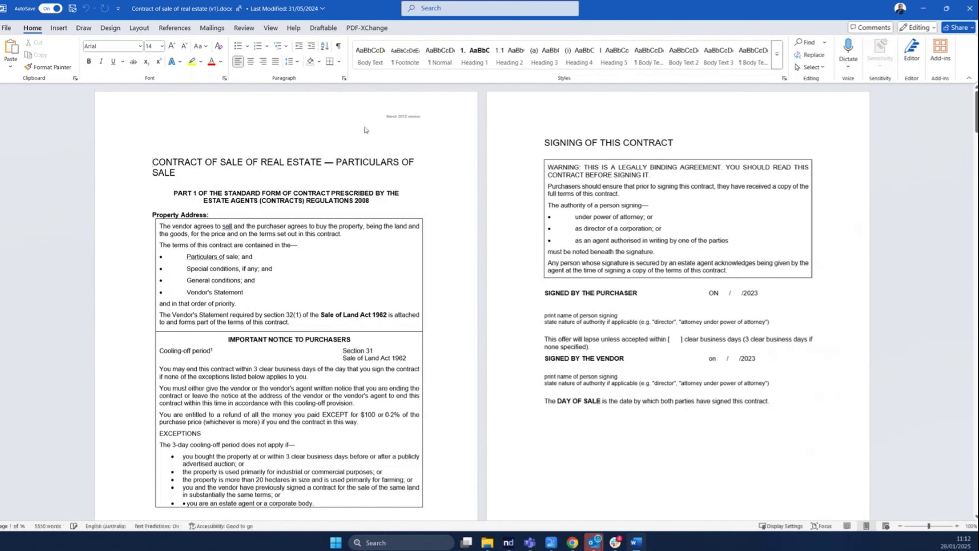
pyautogui.click(332, 31)
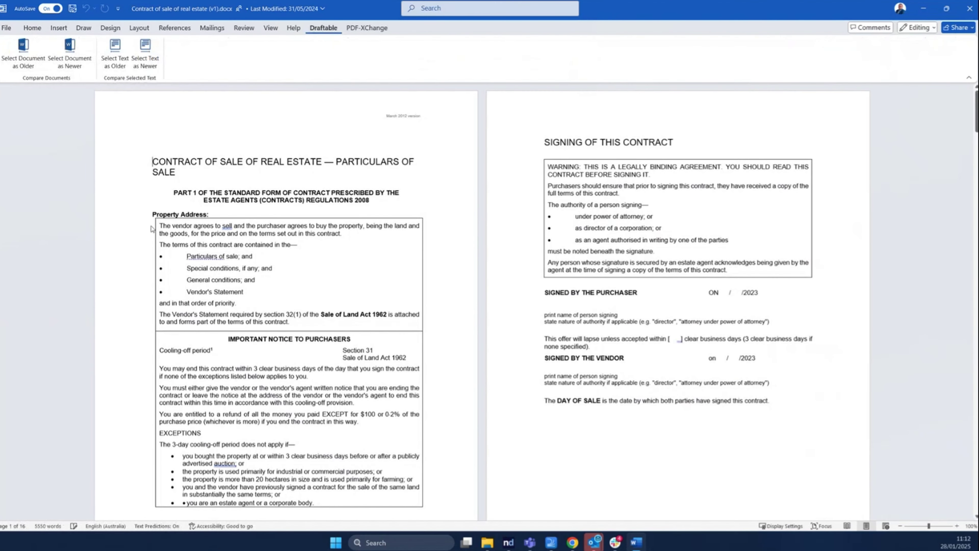
# Step: Send the signing text, from below "SIGNED BY THE PURCHASER" through the vendor's authority line, to Draftable as older text, and minimise Word
pyautogui.moveTo(531, 305); pyautogui.dragTo(532, 385)
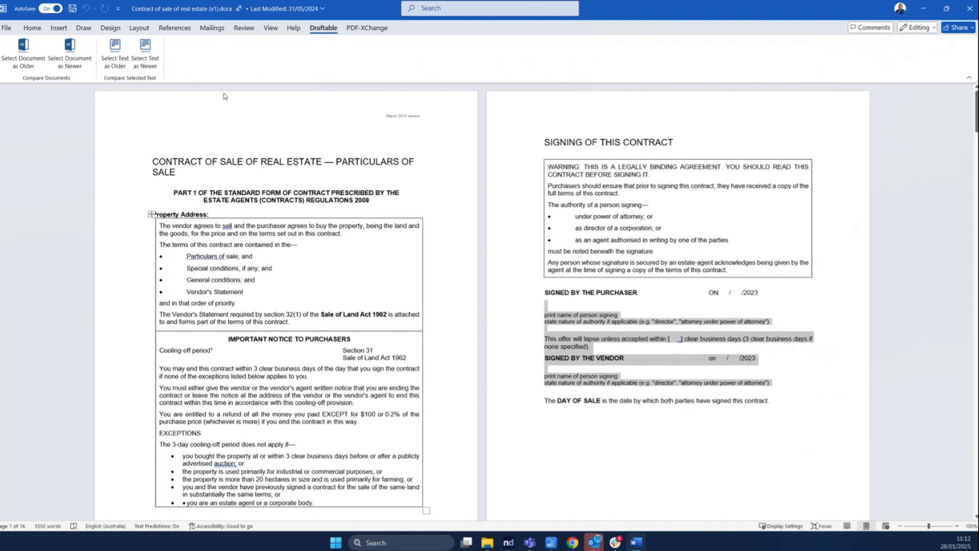
pyautogui.click(123, 52)
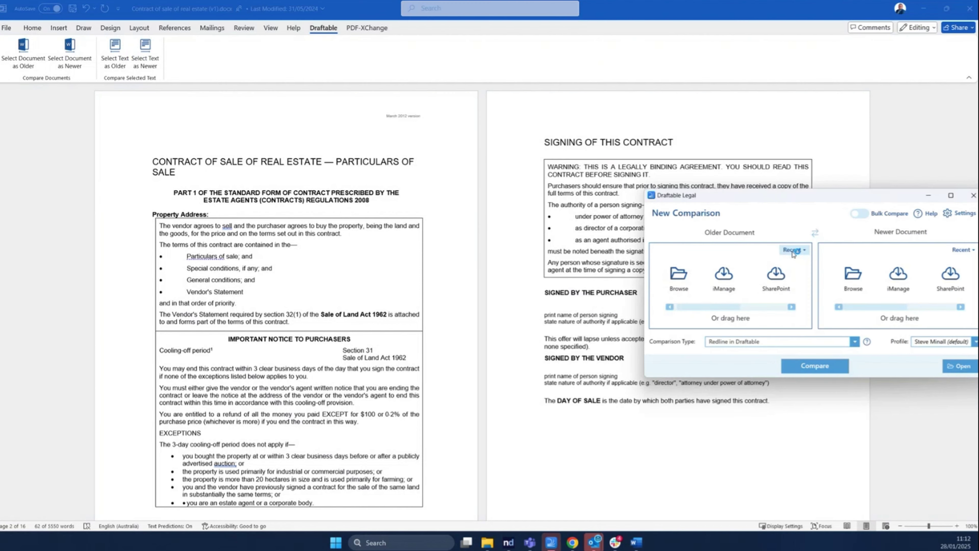
pyautogui.click(22, 47)
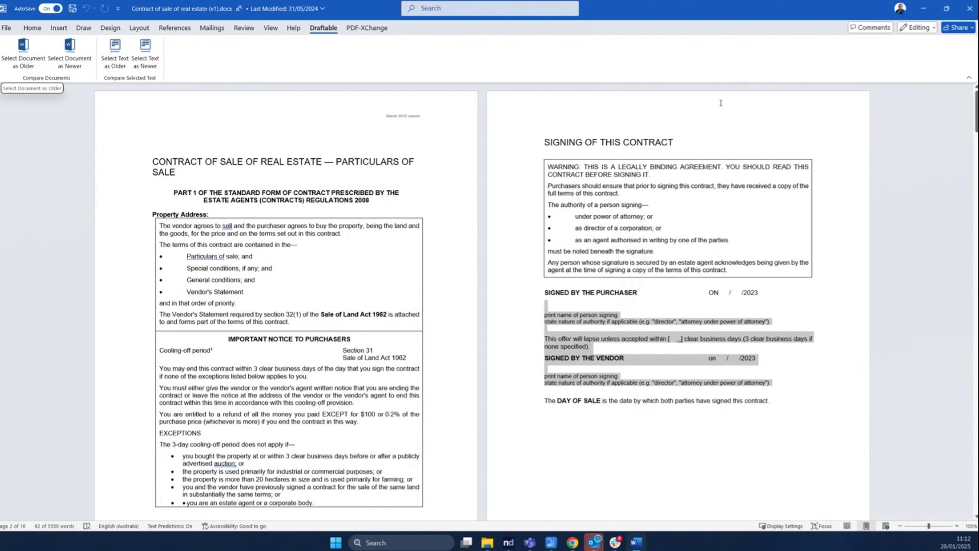
pyautogui.click(924, 15)
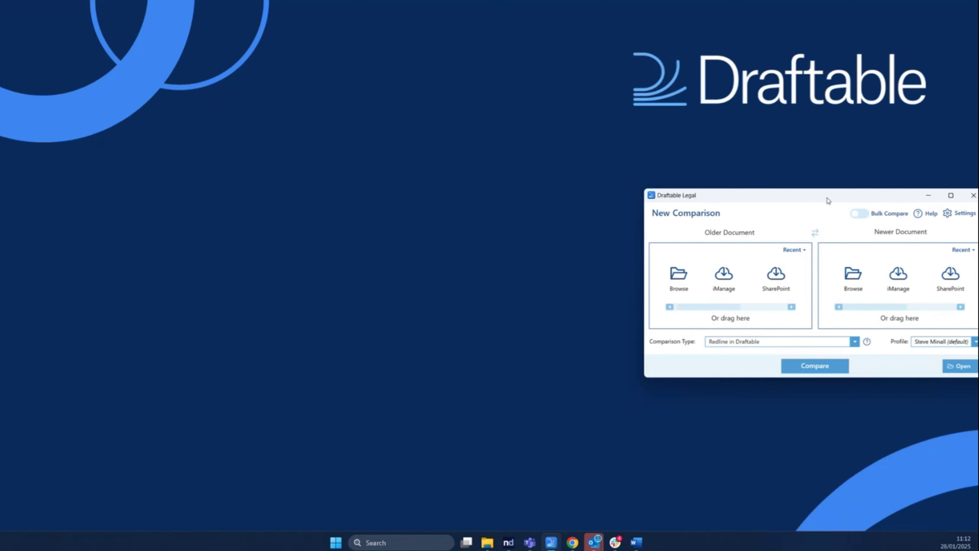
# Step: Centre the New Comparison window and browse iManage for the older document, going through My Matters to the Draftable Legal folder
pyautogui.moveTo(827, 199); pyautogui.dragTo(544, 163)
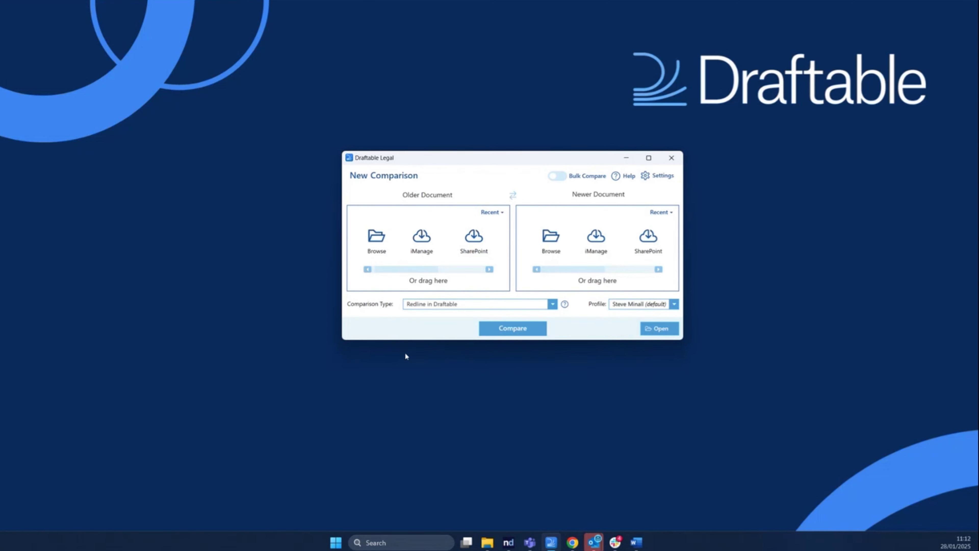
pyautogui.click(425, 243)
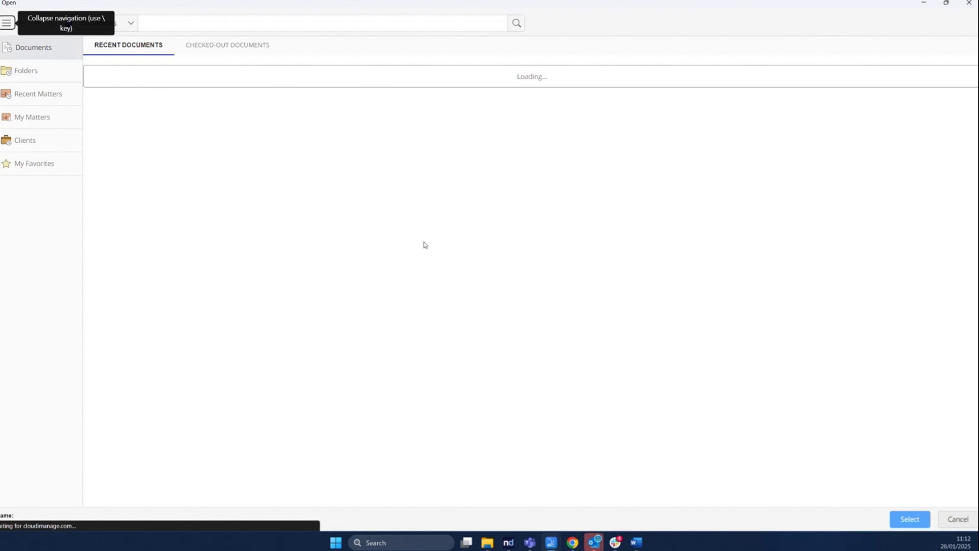
pyautogui.click(29, 118)
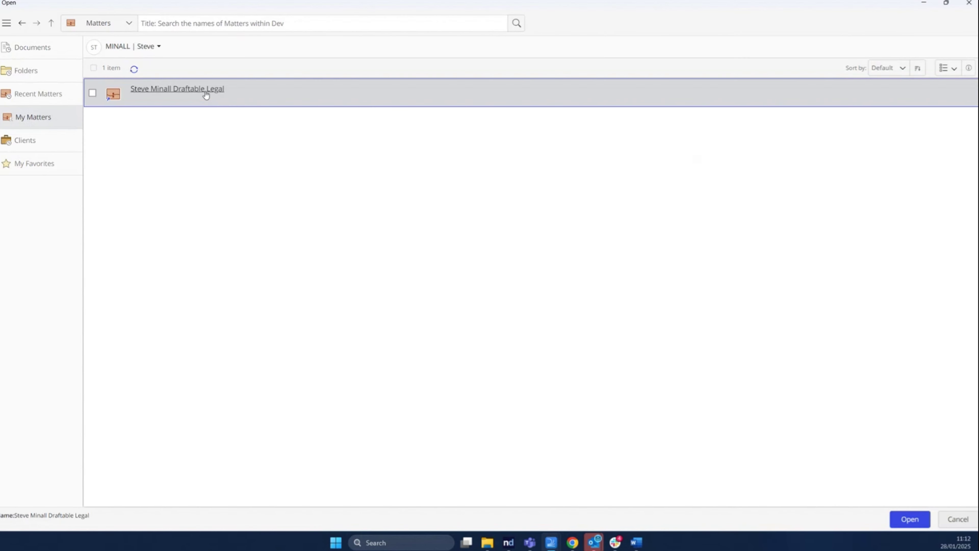
pyautogui.doubleClick(206, 90)
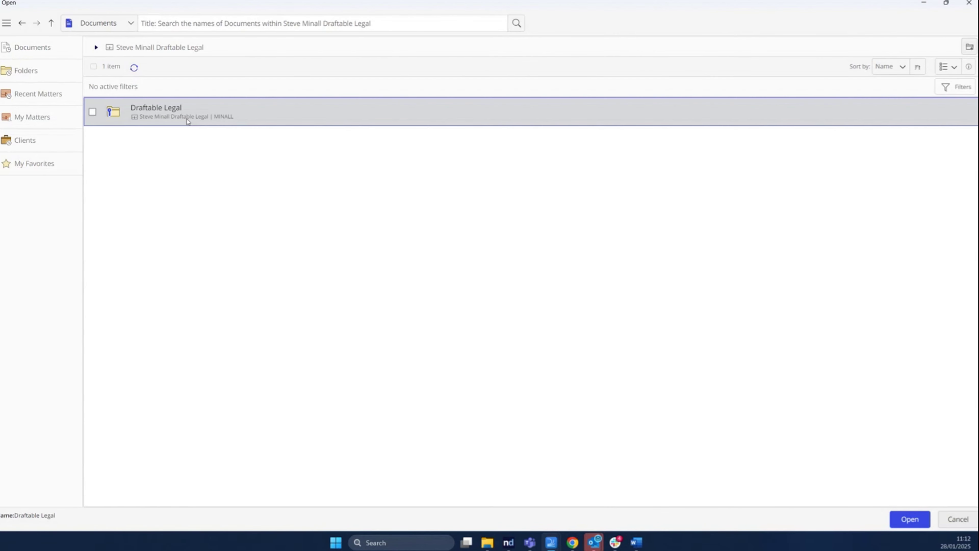
pyautogui.doubleClick(171, 111)
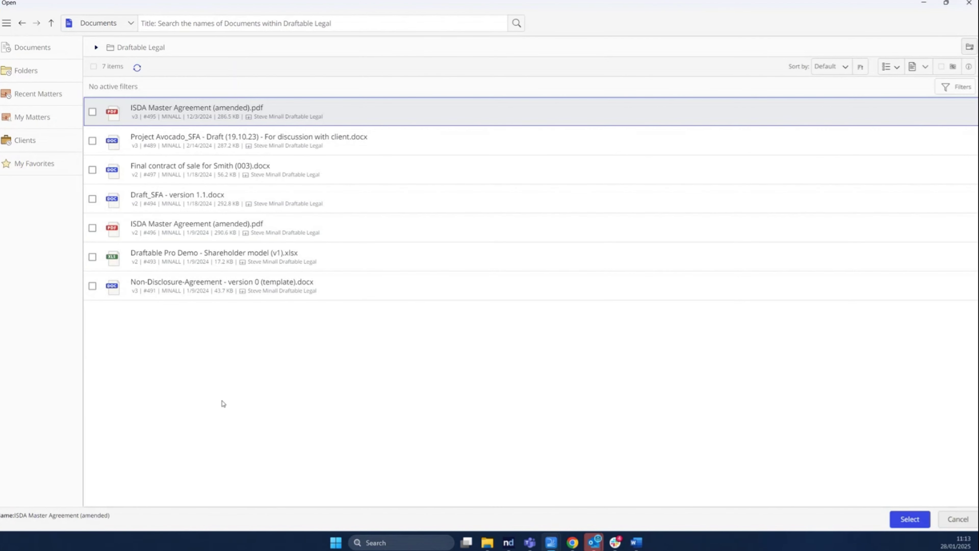
pyautogui.click(92, 199)
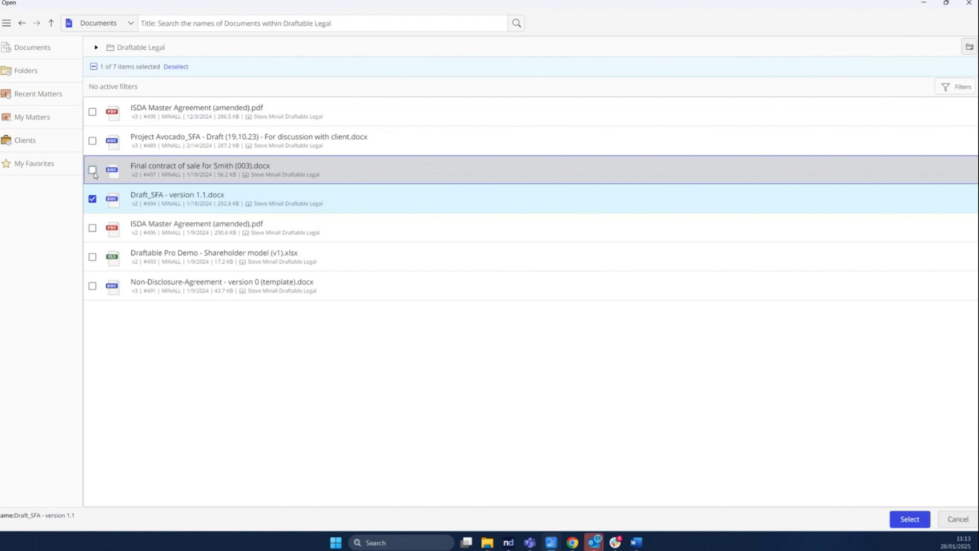
pyautogui.click(92, 170)
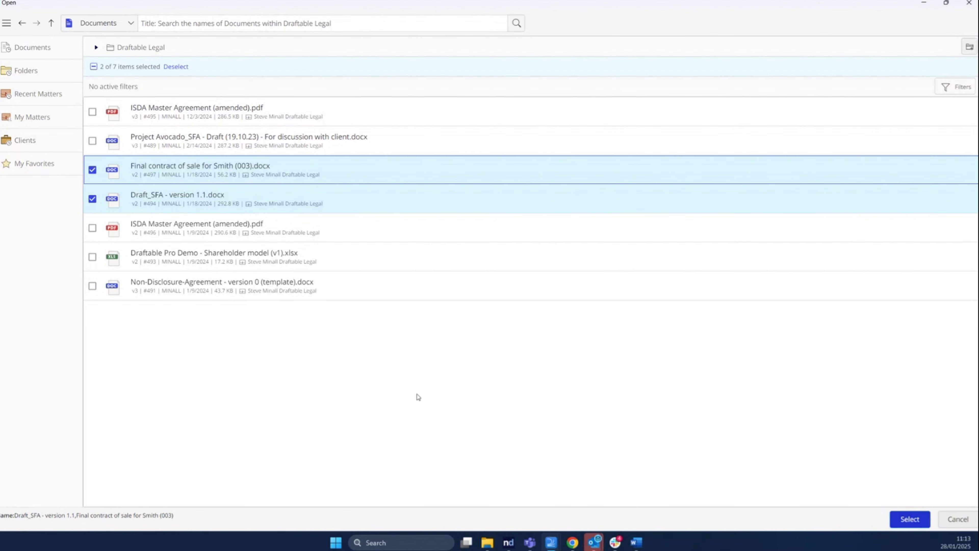
pyautogui.click(92, 199)
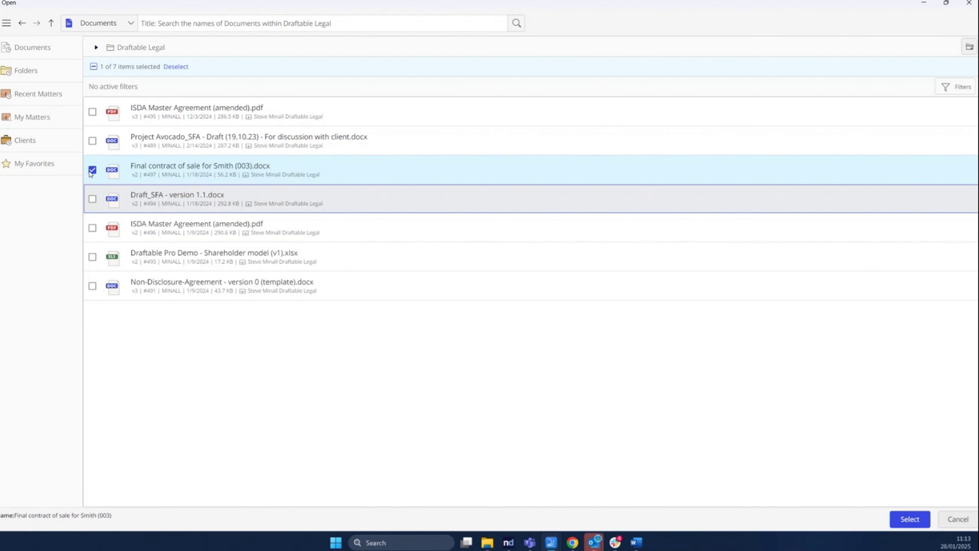
pyautogui.click(92, 170)
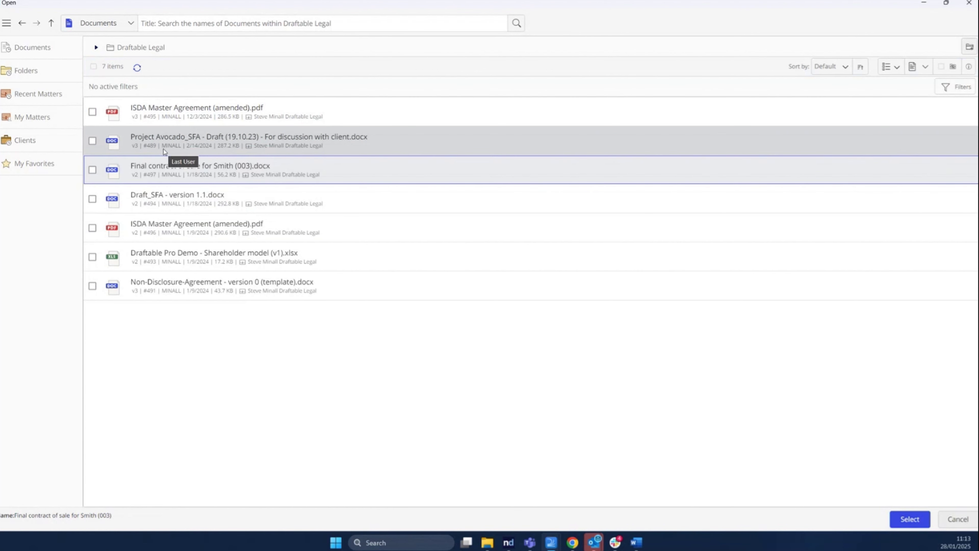
# Step: Load Project Avocado_SFA - Draft (19.10.23) - For discussion with client.docx from iManage and choose its versions V1 and V3 for comparison
pyautogui.click(92, 141)
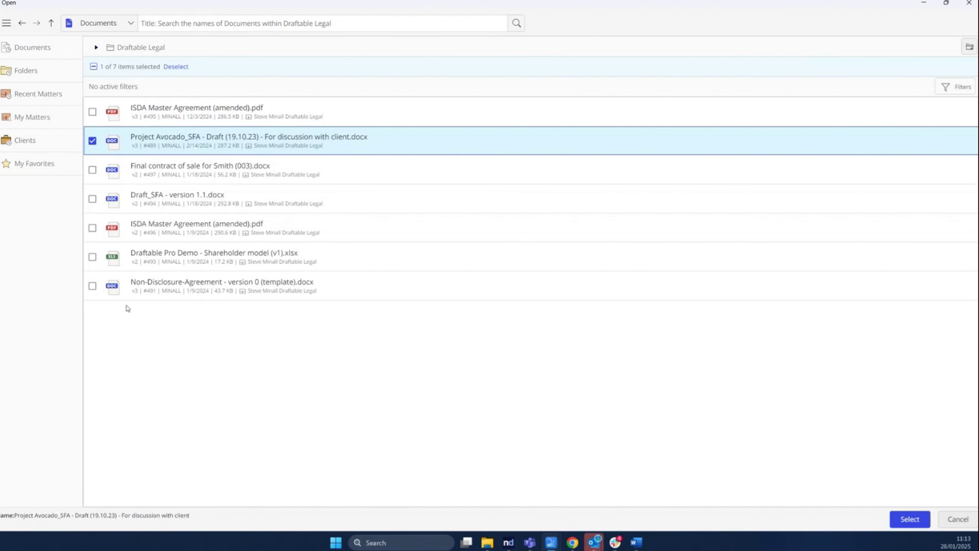
pyautogui.click(910, 519)
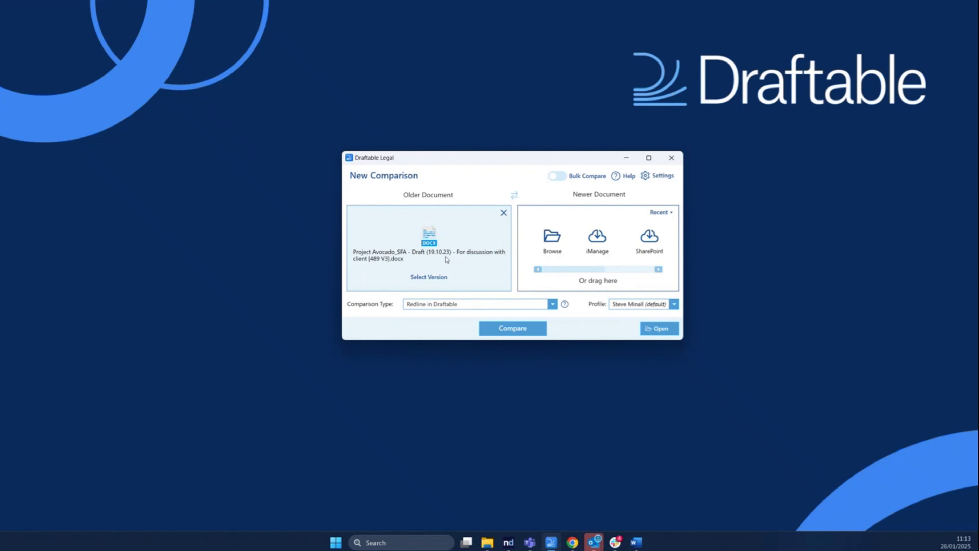
pyautogui.click(436, 277)
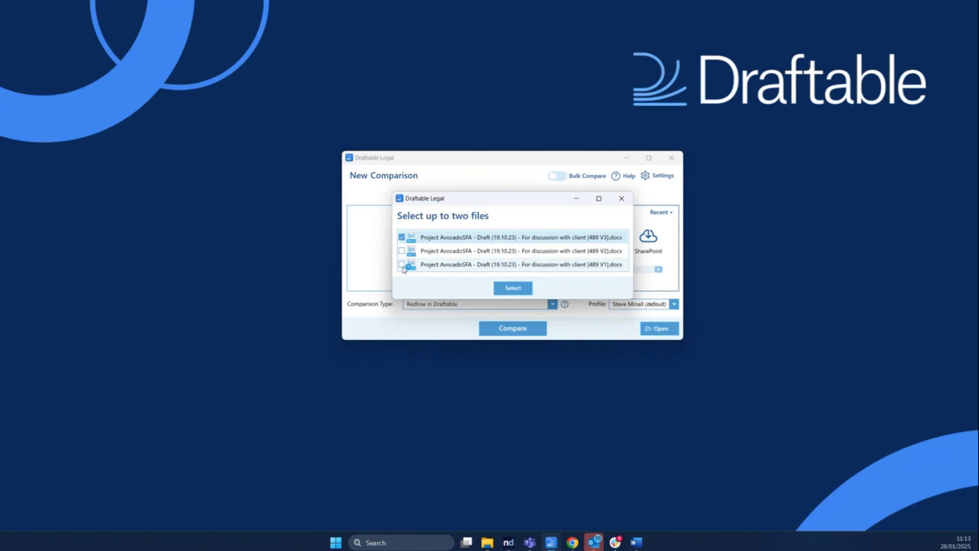
pyautogui.click(402, 265)
pyautogui.click(529, 288)
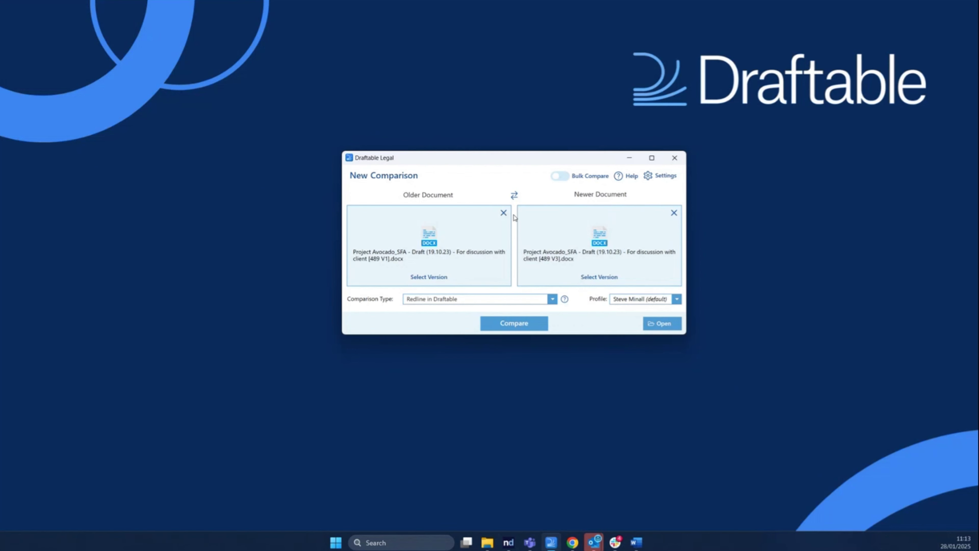
# Step: Remove both Project Avocado_SFA versions from the comparison
pyautogui.click(504, 213)
pyautogui.click(671, 212)
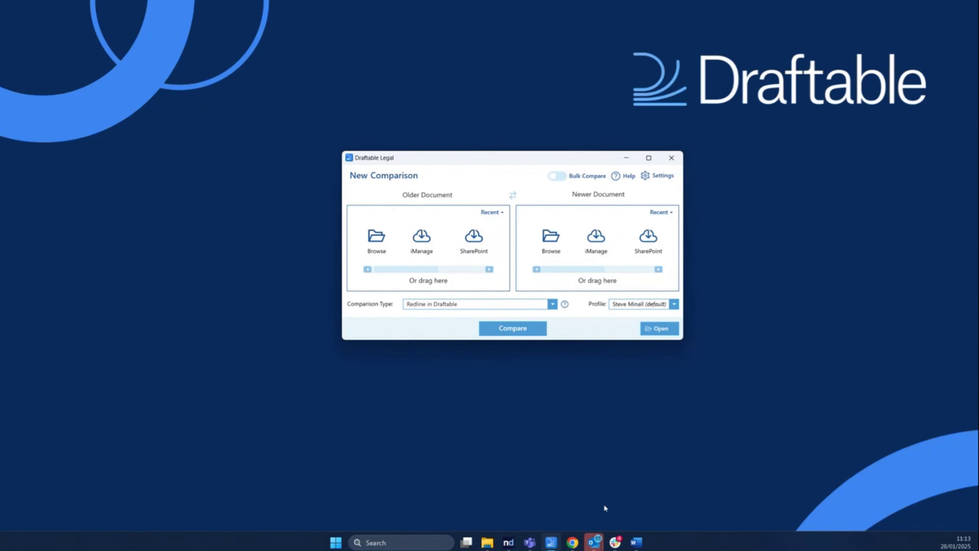
# Step: Switch to iManage Work in Chrome and send Project Avocado_SFA - Draft (19.10.23) - For discussion with client.docx to Draftable for comparing versions
pyautogui.moveTo(573, 543)
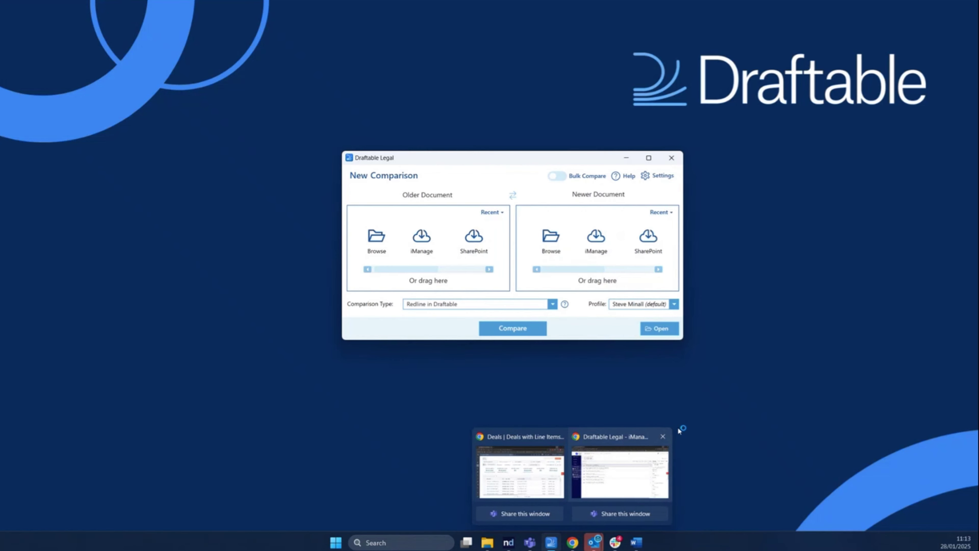
pyautogui.click(643, 467)
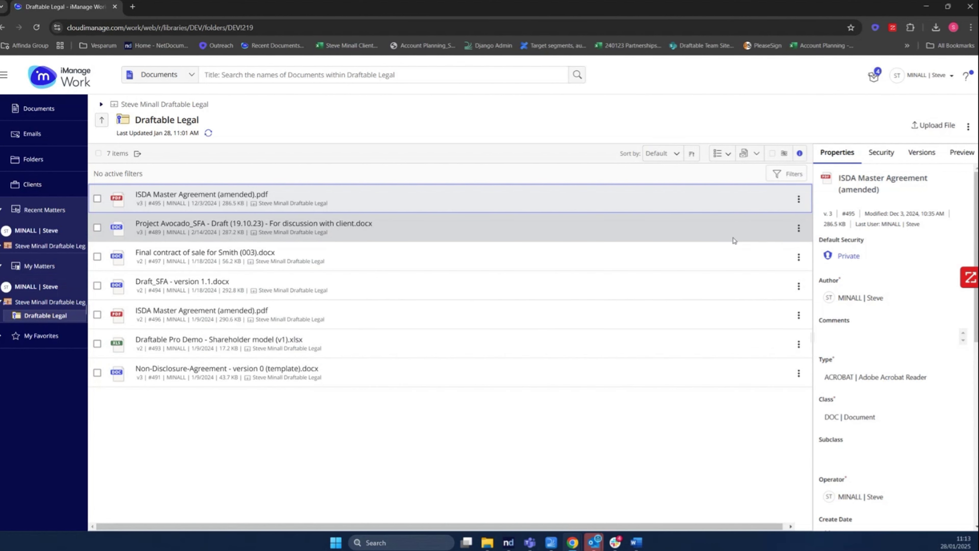
pyautogui.click(800, 234)
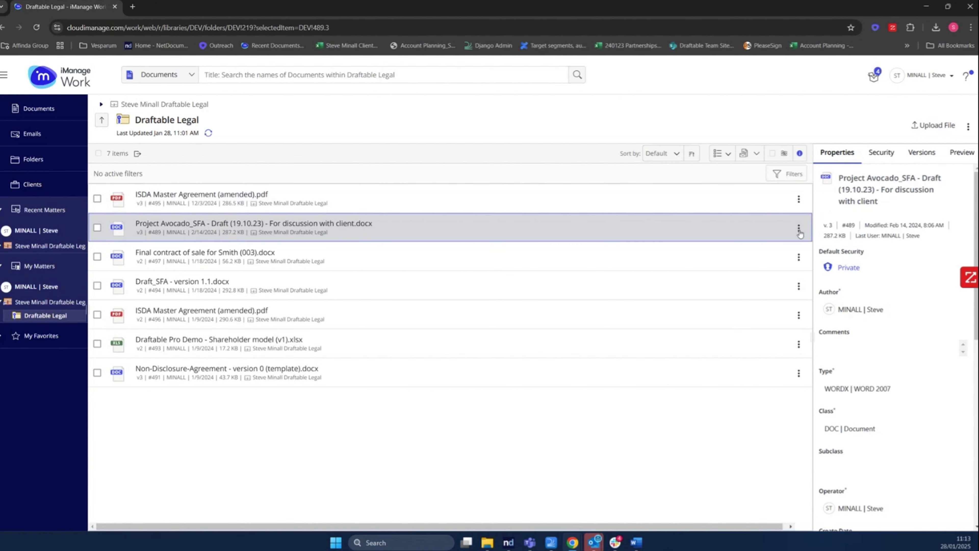
pyautogui.click(798, 230)
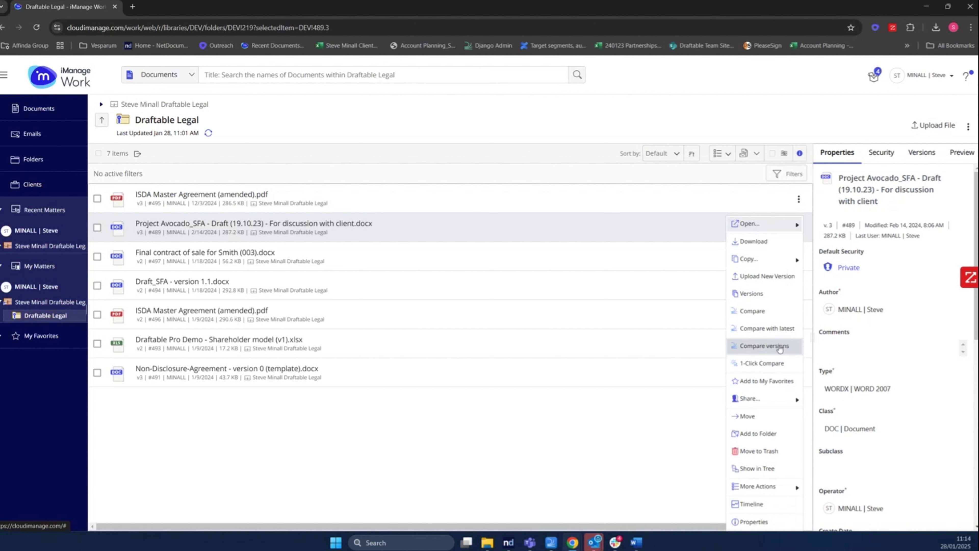
pyautogui.click(770, 347)
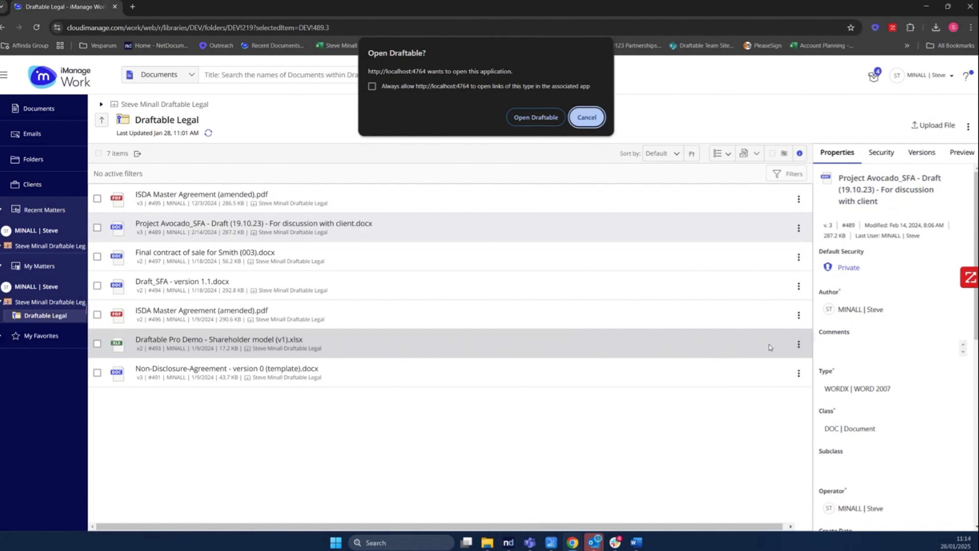
pyautogui.click(546, 117)
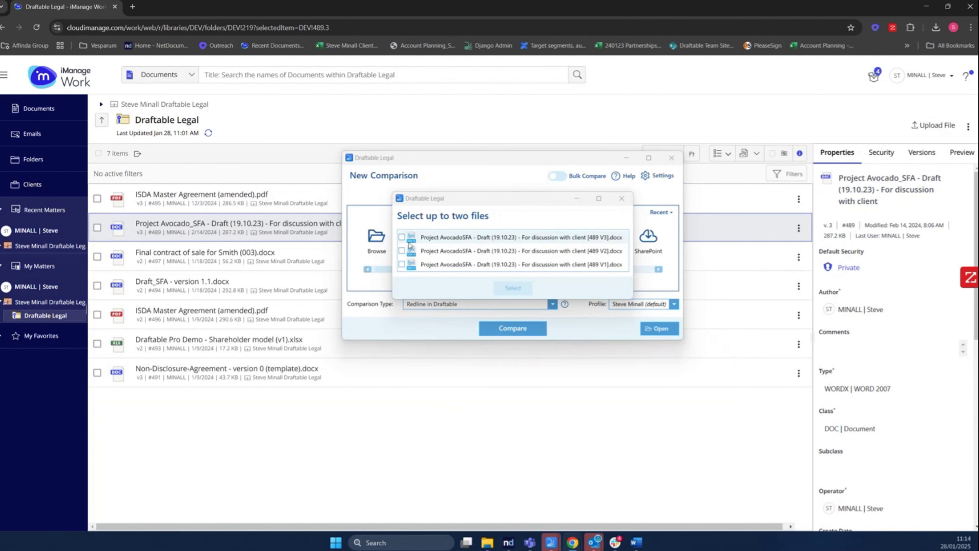
# Step: Choose versions V1 and V3 of the Project Avocado_SFA draft as the two documents for comparison
pyautogui.click(402, 264)
pyautogui.click(402, 237)
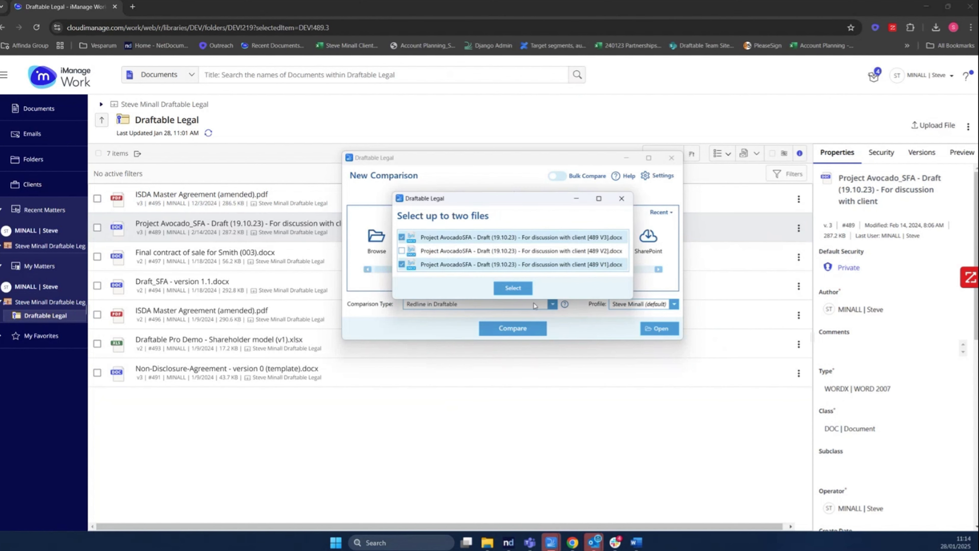
pyautogui.click(518, 286)
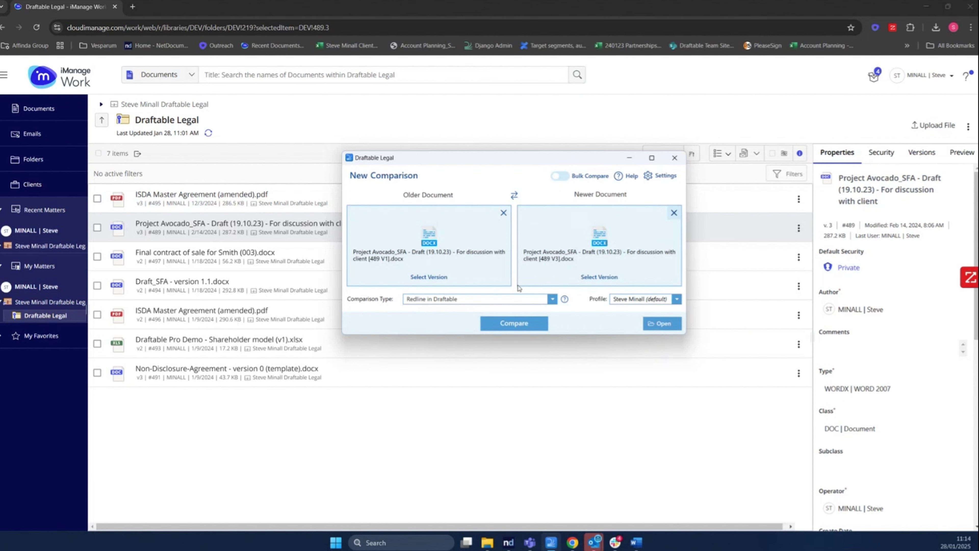
# Step: Remove the older and newer Project Avocado_SFA versions from the comparison and minimise the iManage browser window
pyautogui.click(504, 213)
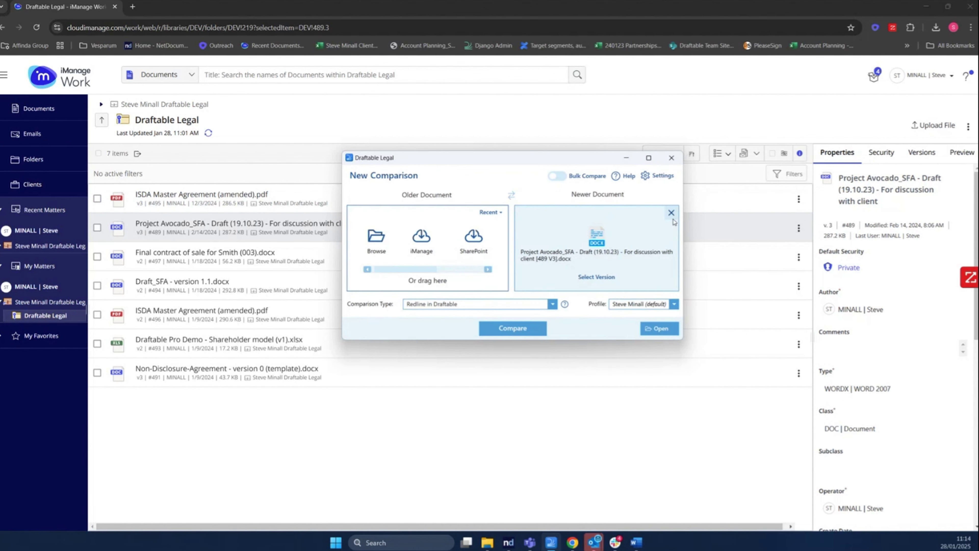
pyautogui.click(671, 213)
pyautogui.click(925, 6)
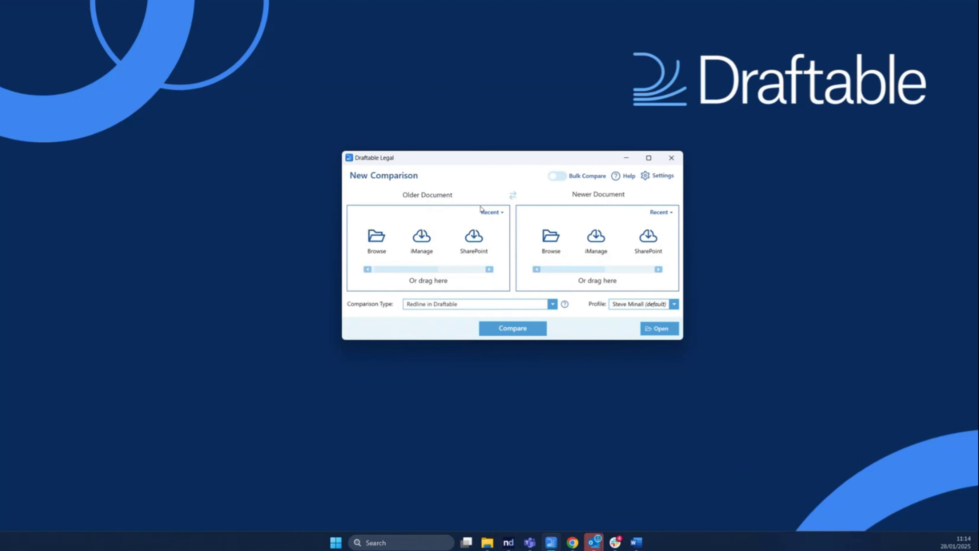
# Step: Load the recent files ISDA Master Agreement (example).pdf as the older document and ISDA Master Agreement (amended).docx as the newer one
pyautogui.click(484, 213)
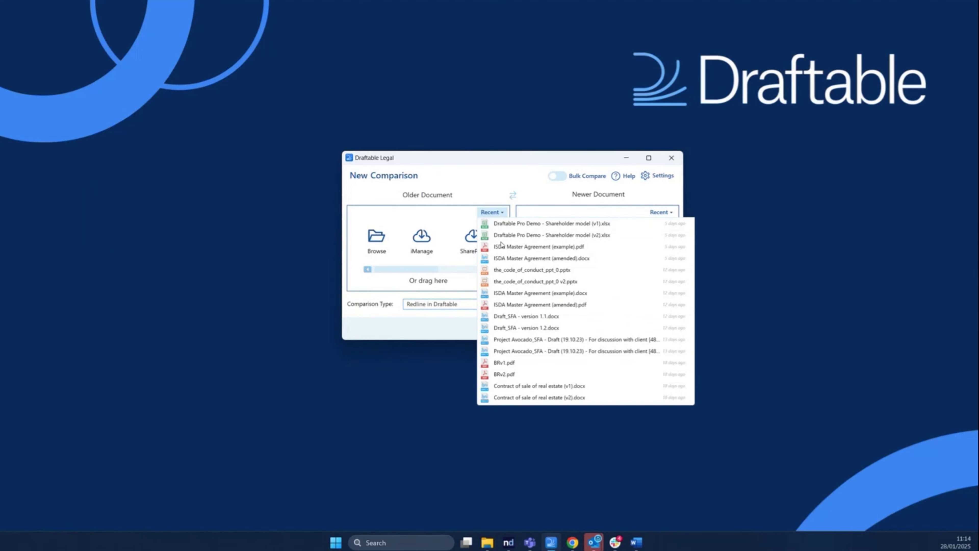
pyautogui.click(509, 251)
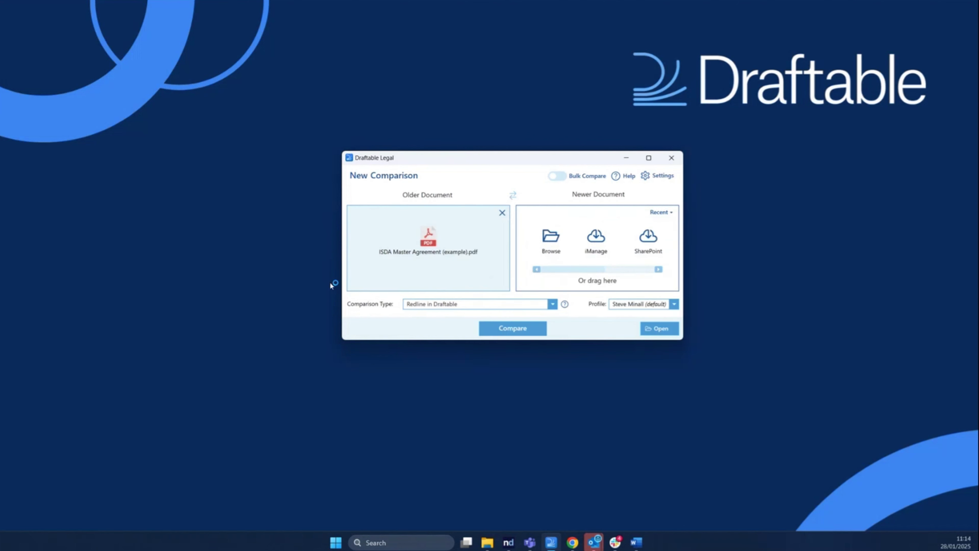
pyautogui.click(657, 212)
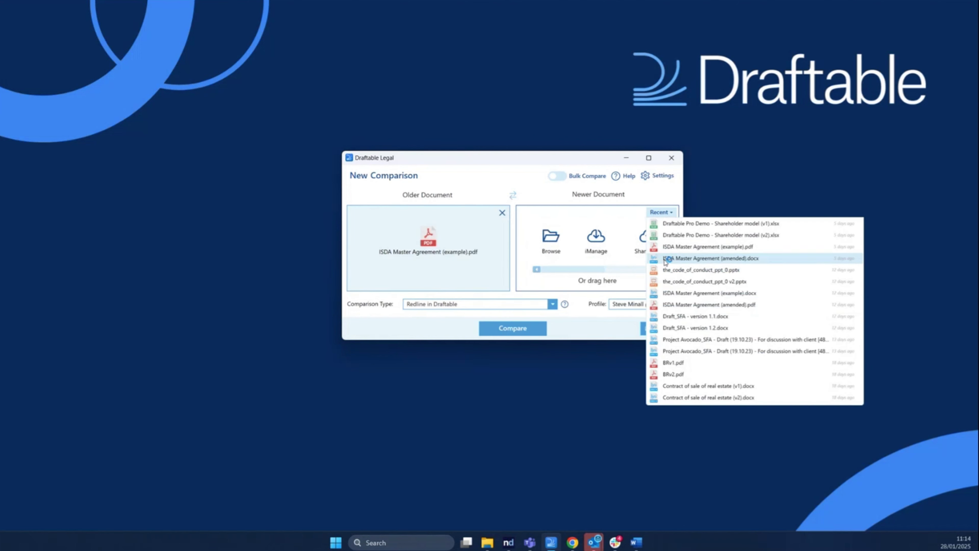
pyautogui.click(719, 260)
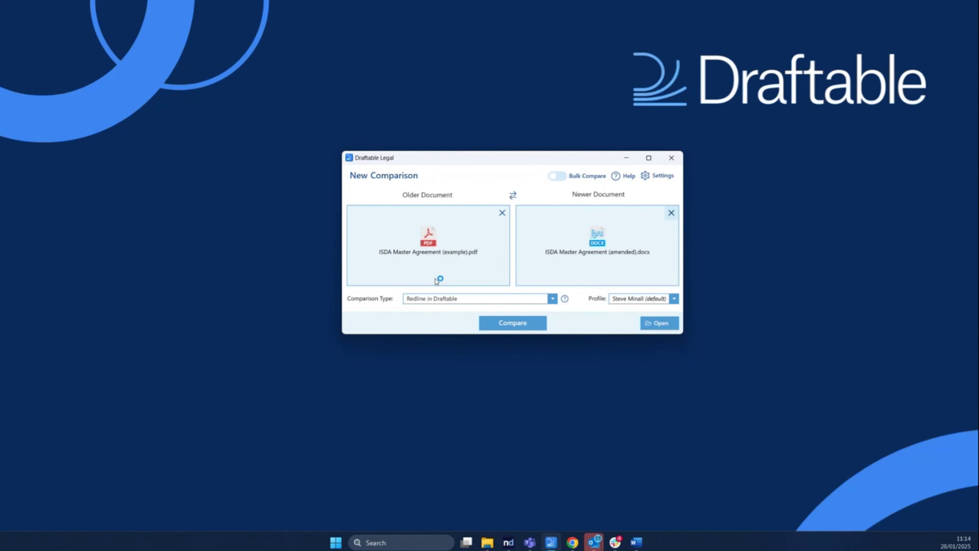
# Step: Run the redline comparison in a maximised window and view its comparison summary before hiding the side pane
pyautogui.click(508, 326)
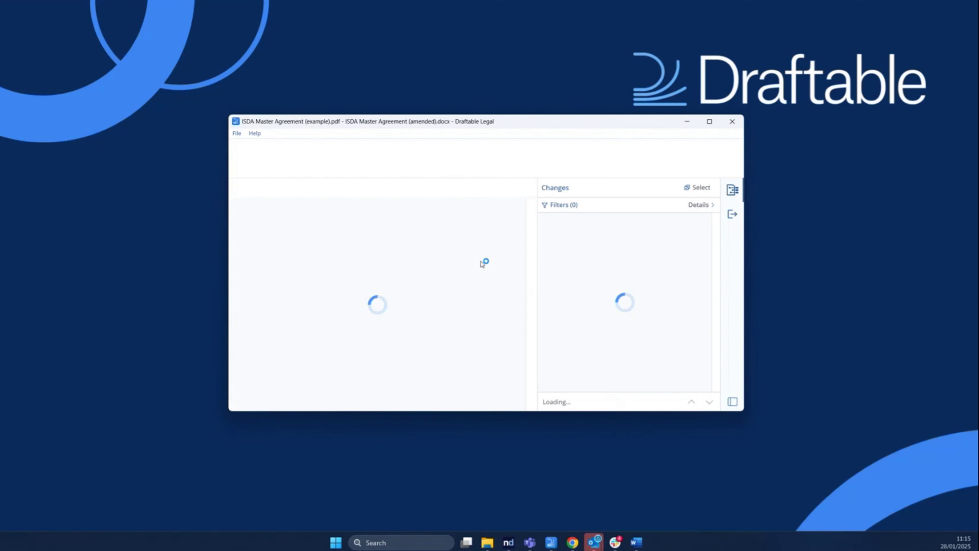
pyautogui.click(710, 121)
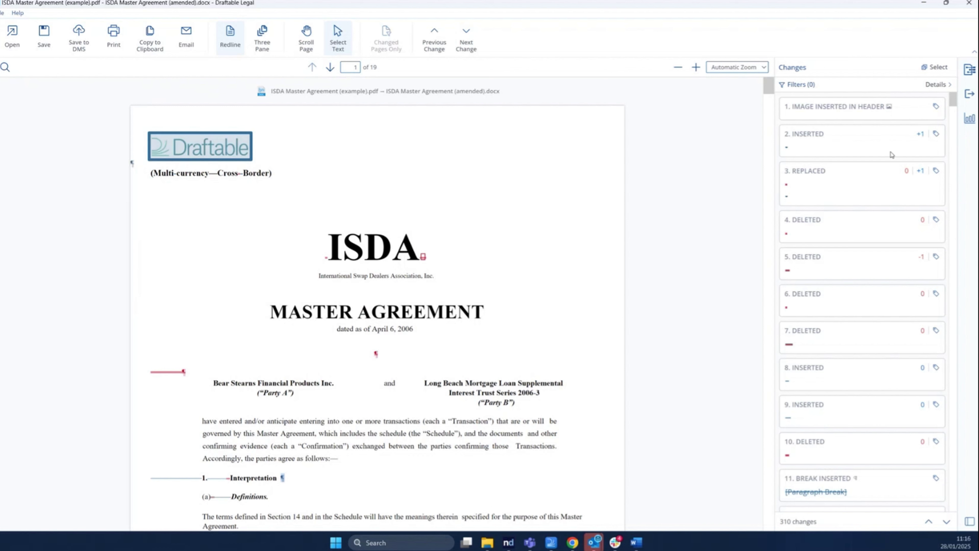
pyautogui.click(970, 119)
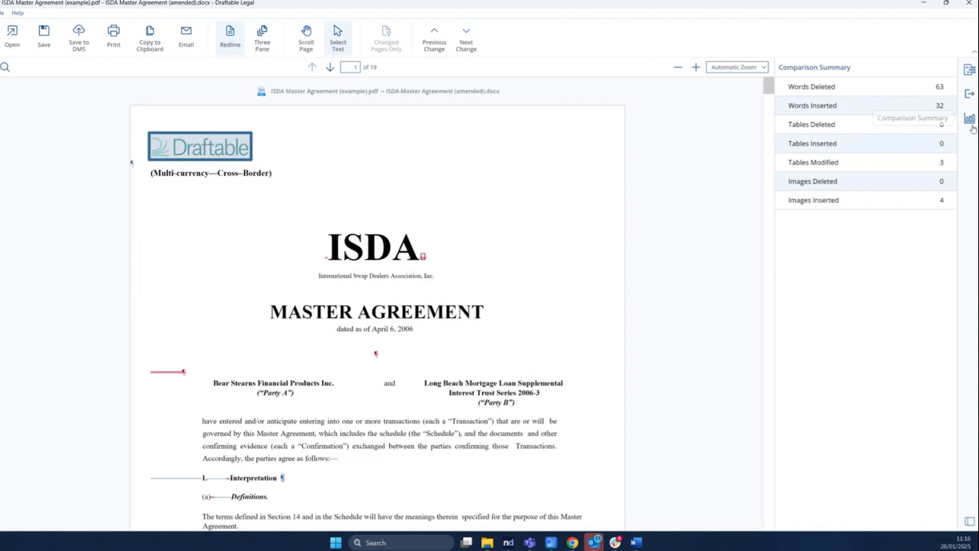
pyautogui.click(969, 70)
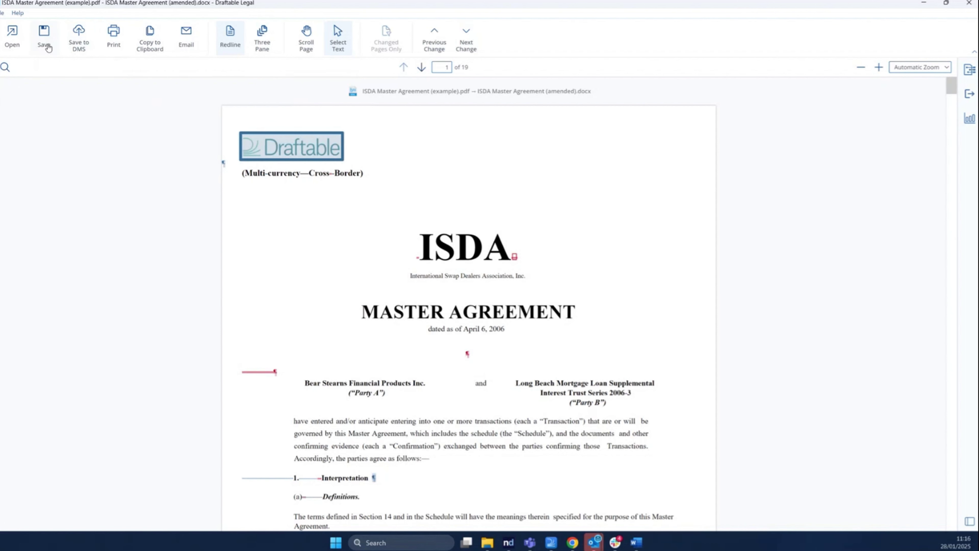
# Step: Examine the comparison outputs and redline formats offered for saving to iManage as a new file
pyautogui.click(81, 43)
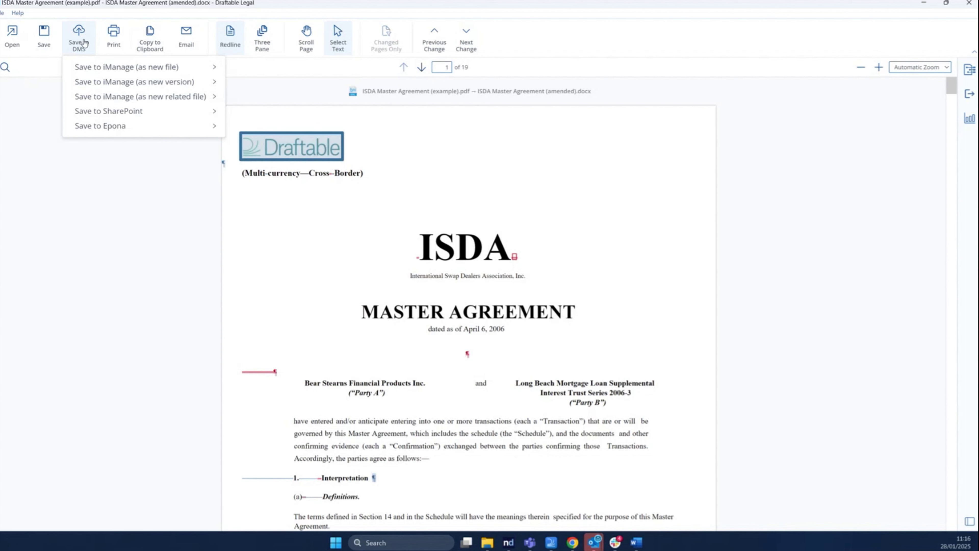
pyautogui.moveTo(82, 65)
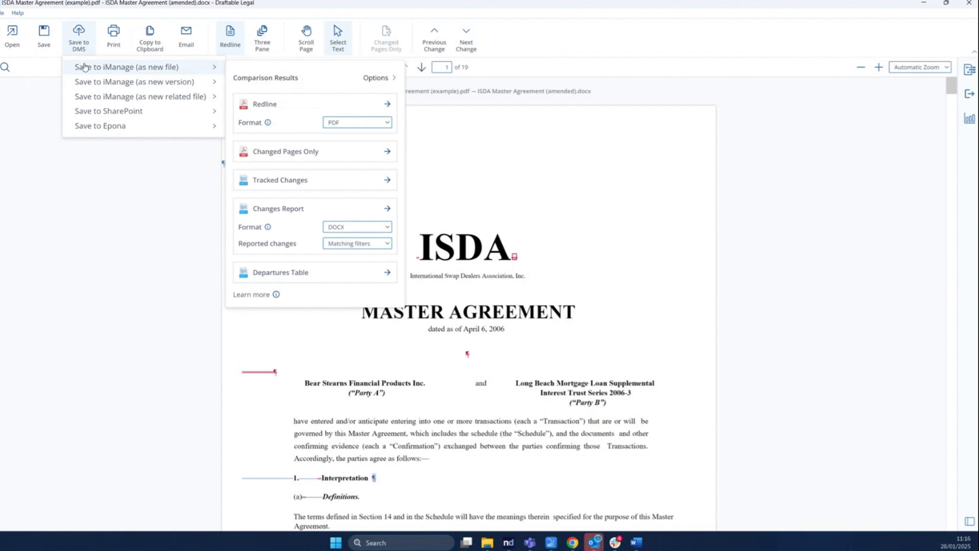
pyautogui.moveTo(89, 96)
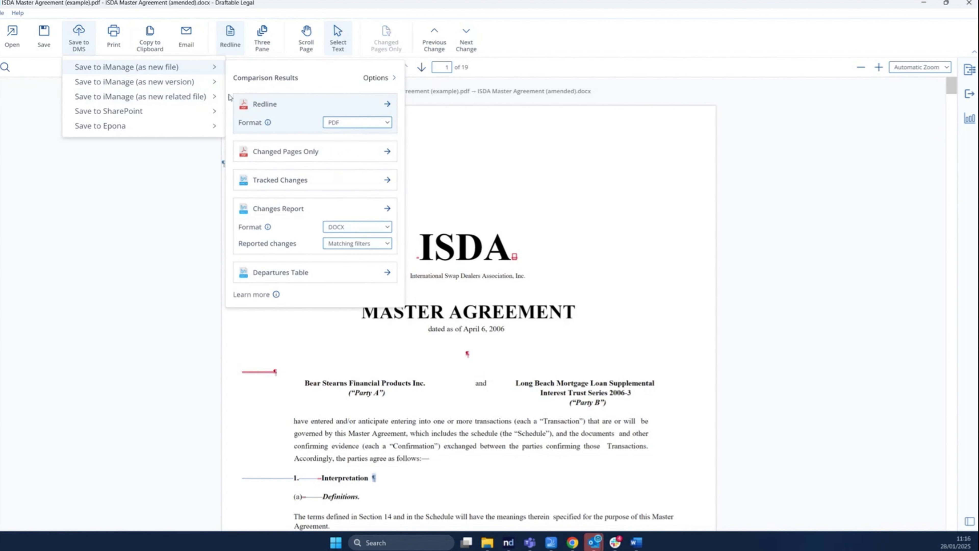
pyautogui.moveTo(199, 69)
pyautogui.click(382, 123)
pyautogui.click(320, 78)
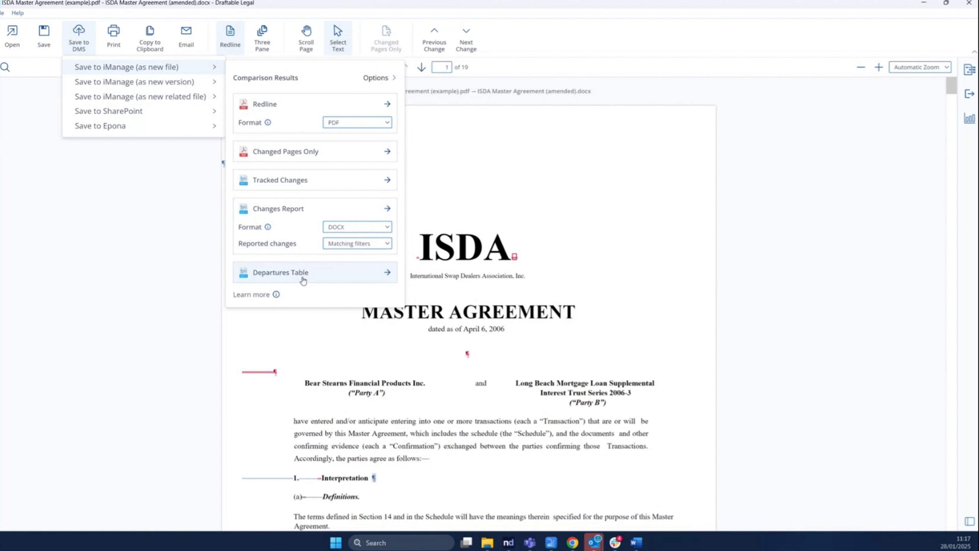
# Step: Examine the additional output options, including where the summary page can be included, and leave without saving
pyautogui.click(385, 80)
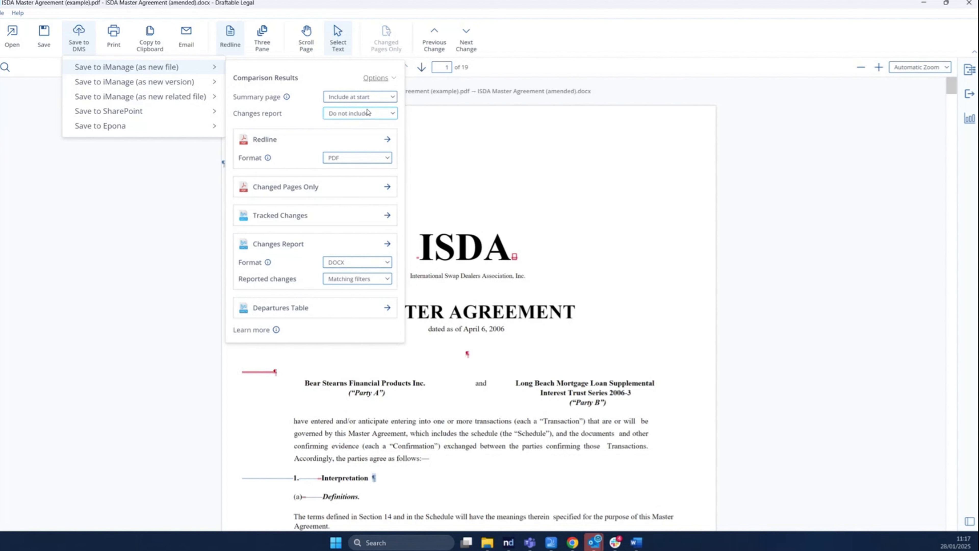
pyautogui.click(369, 97)
pyautogui.click(181, 176)
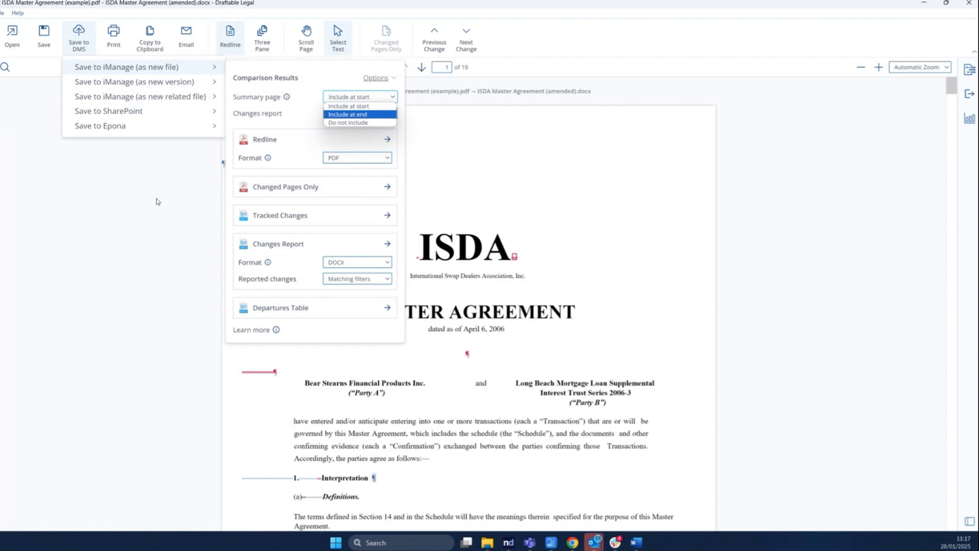
pyautogui.click(156, 202)
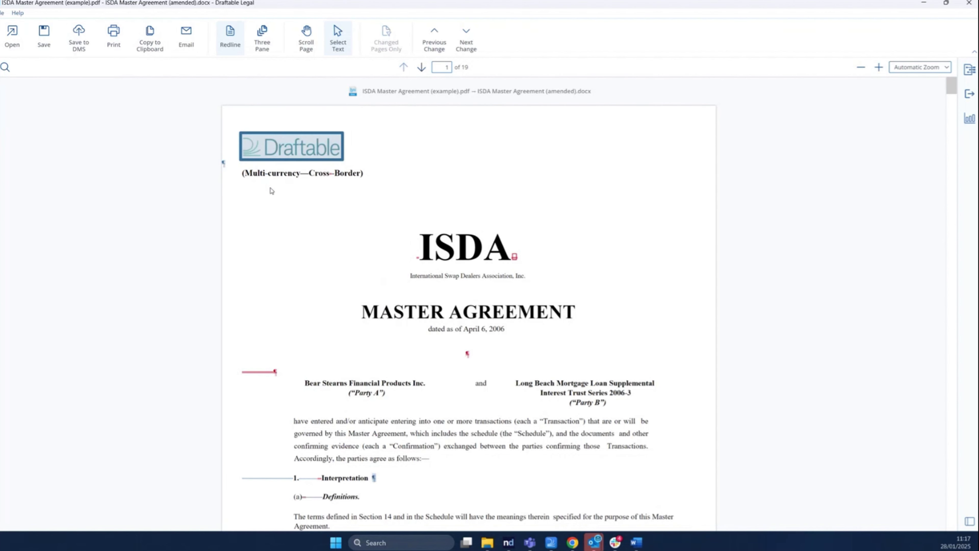
# Step: Display the comparison in the Three Pane view and look through page 1 with the synchronised documents
pyautogui.click(263, 36)
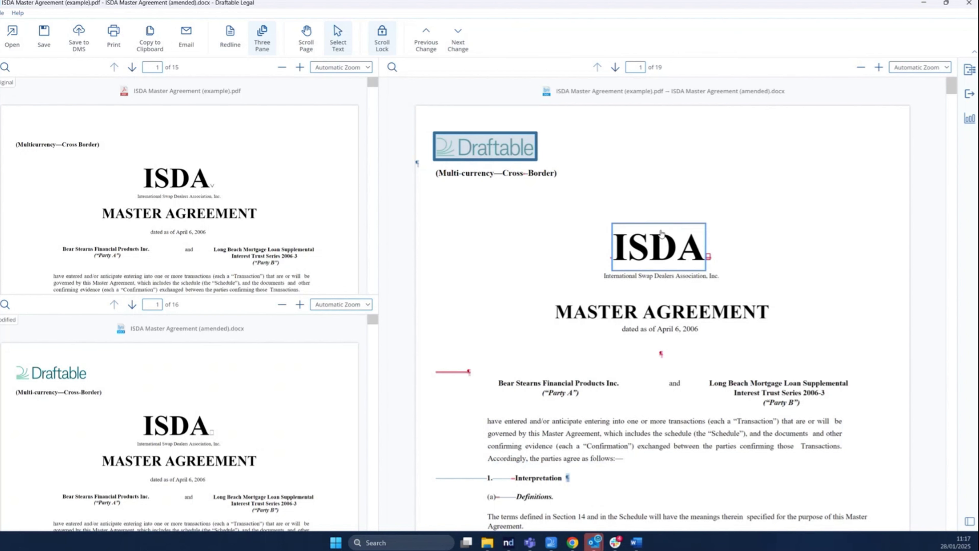
pyautogui.scroll(-5, 526, 208)
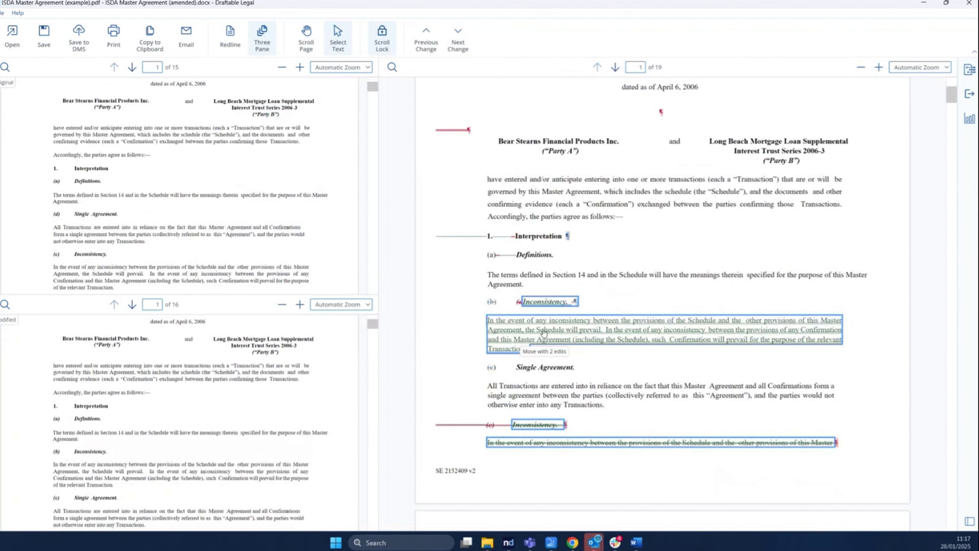
pyautogui.scroll(5, 543, 332)
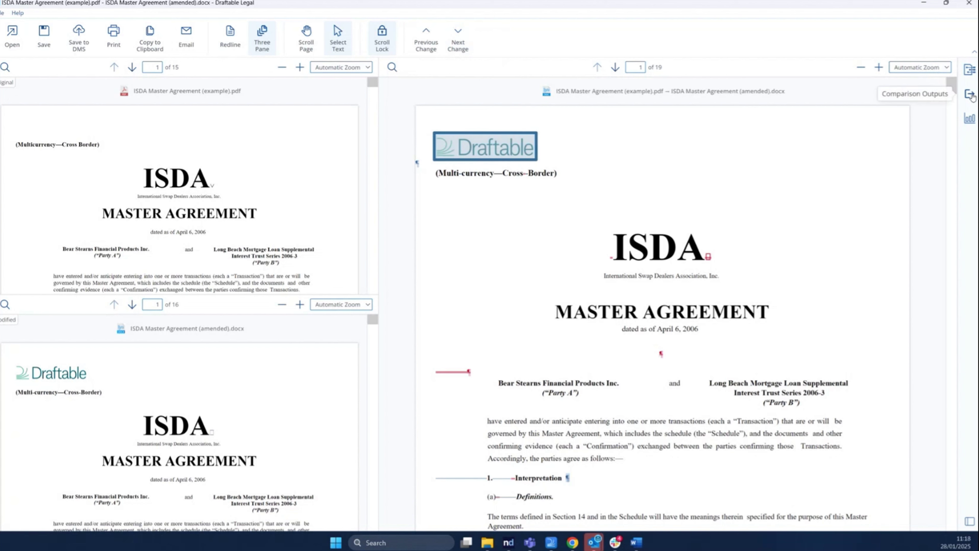
# Step: Show the list of changes and jump to inserted change 2 and the moved Inconsistency clause in changes 15 and 19
pyautogui.click(971, 70)
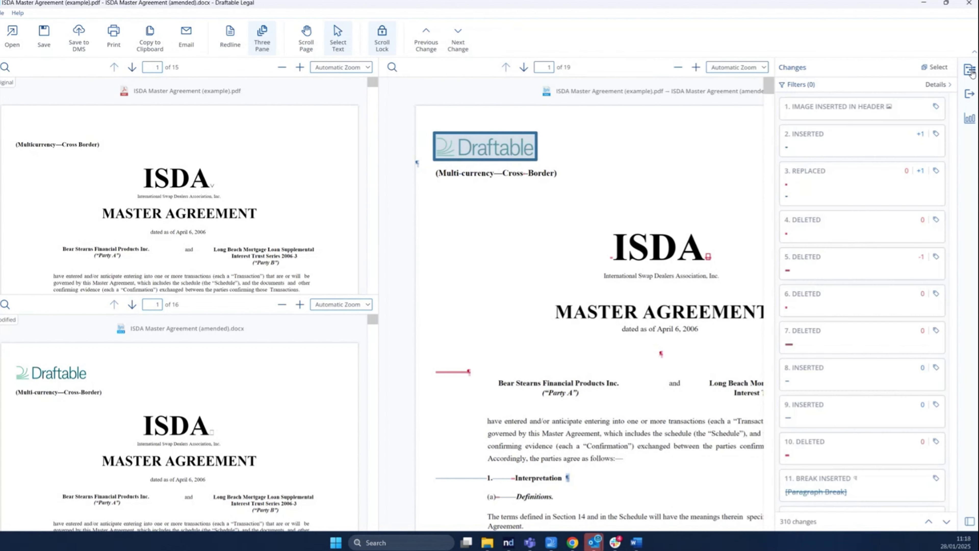
pyautogui.click(885, 133)
pyautogui.scroll(-10, 885, 133)
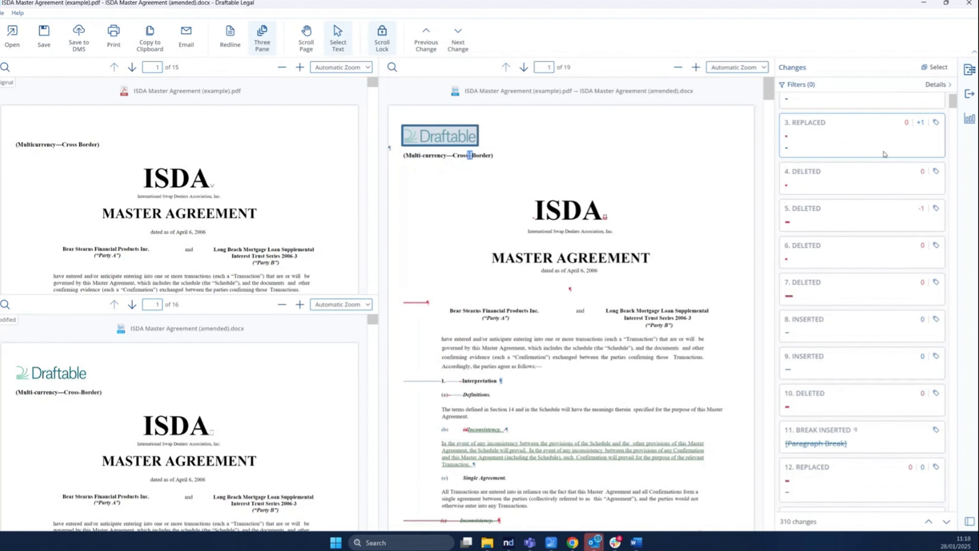
pyautogui.click(872, 126)
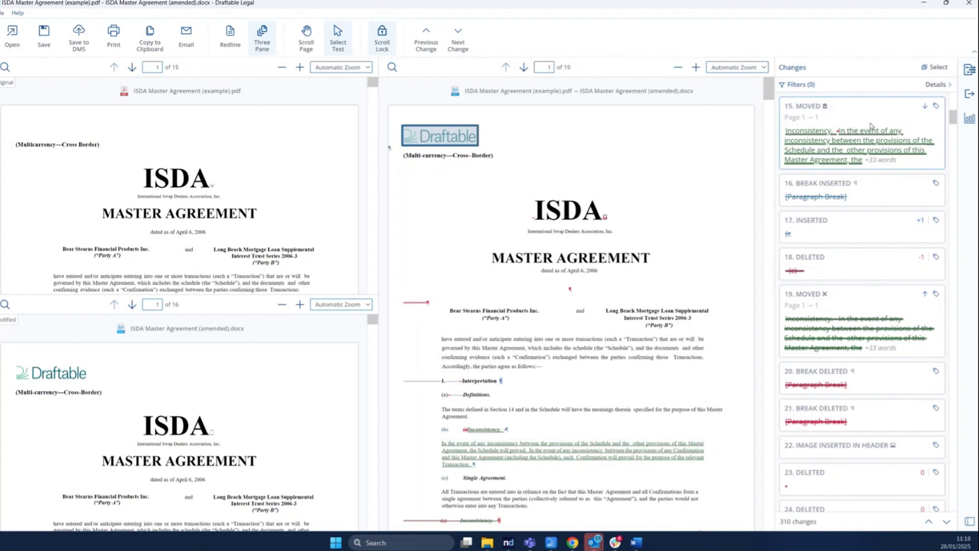
pyautogui.click(851, 436)
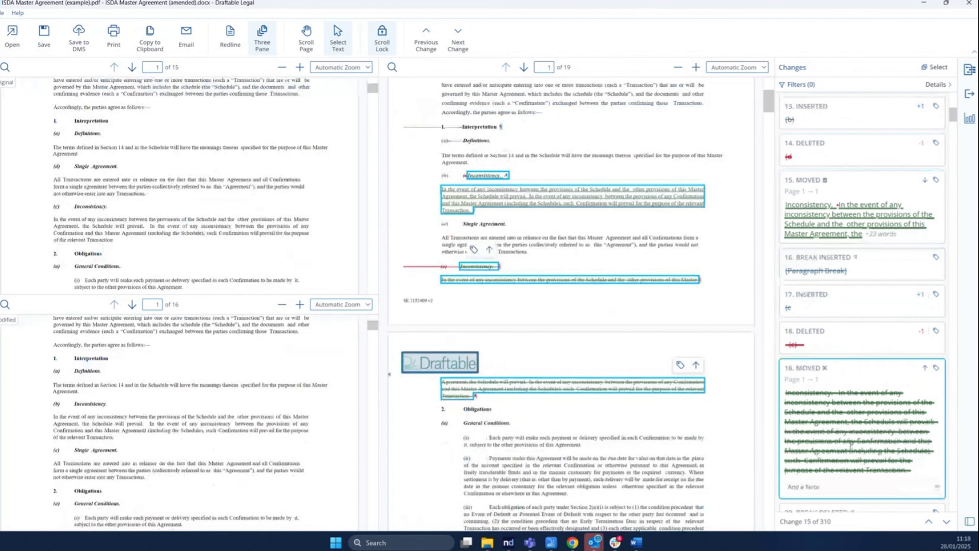
# Step: Tag inserted change 13 and deleted change 14 as Low Priority in the list of changes
pyautogui.scroll(10, 854, 305)
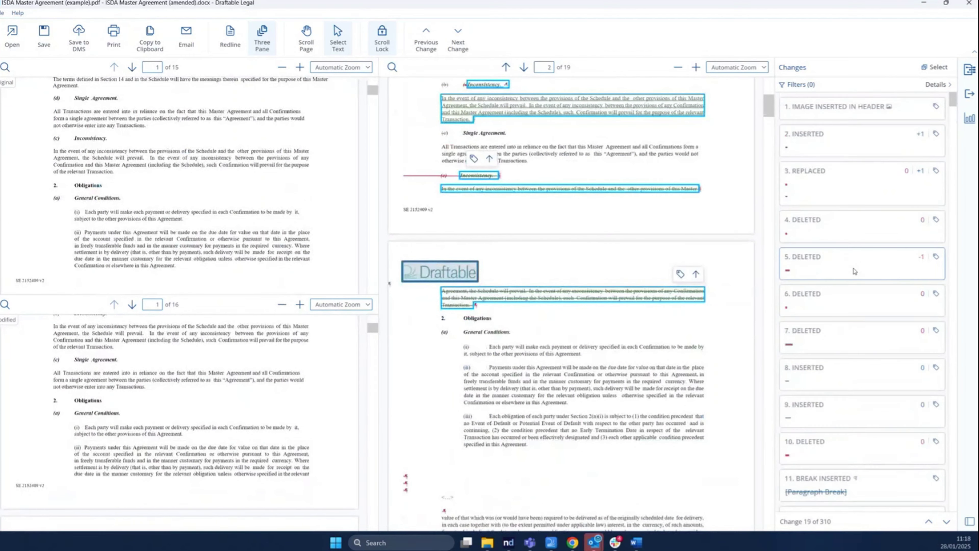
pyautogui.scroll(-4, 854, 271)
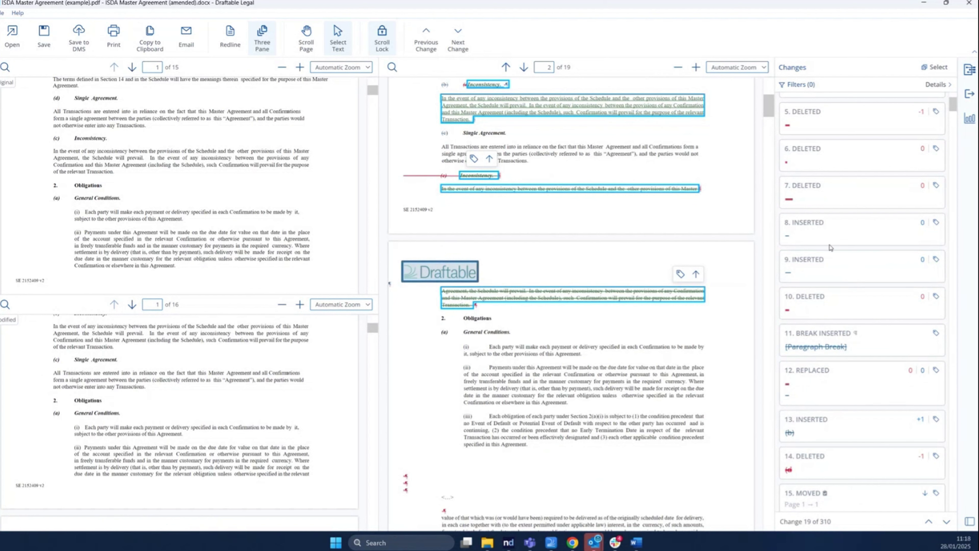
pyautogui.scroll(-6, 831, 253)
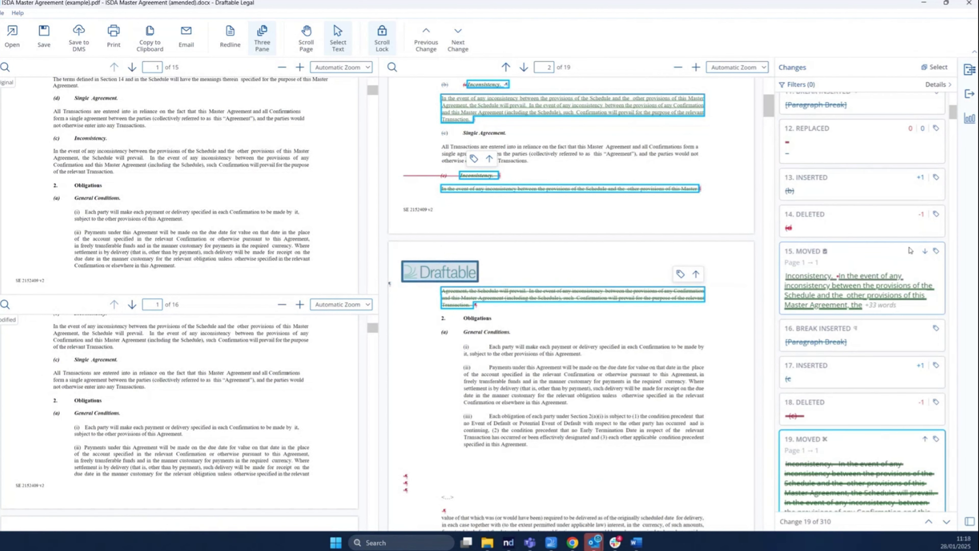
pyautogui.click(936, 178)
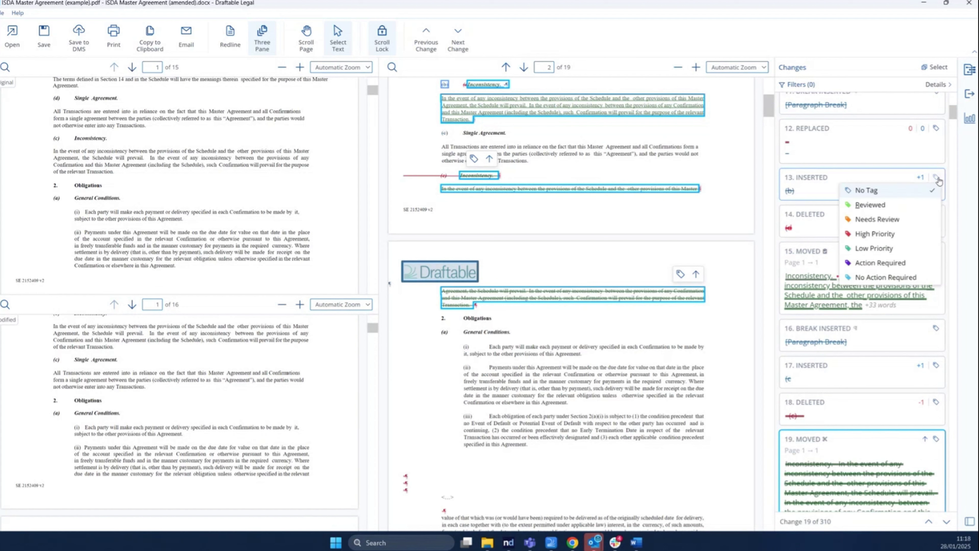
pyautogui.click(886, 249)
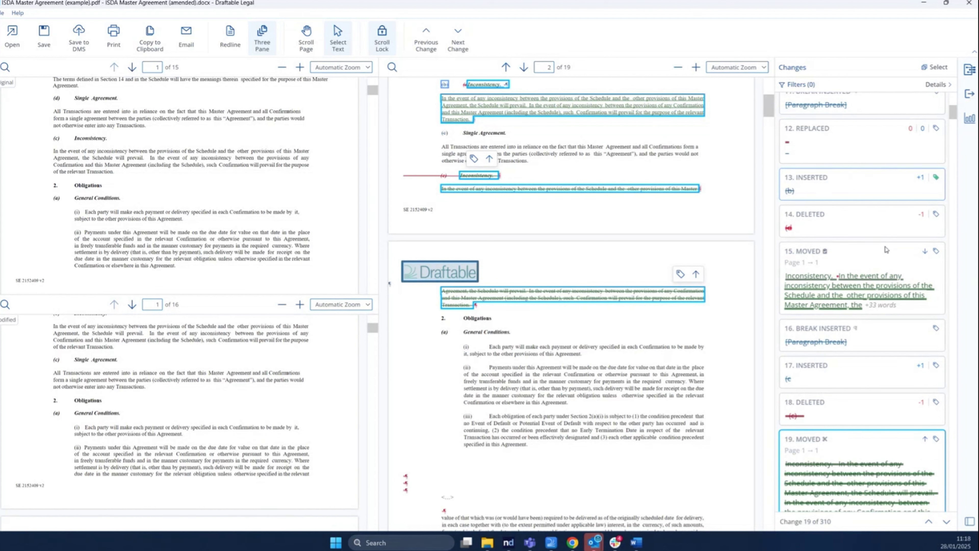
pyautogui.click(937, 214)
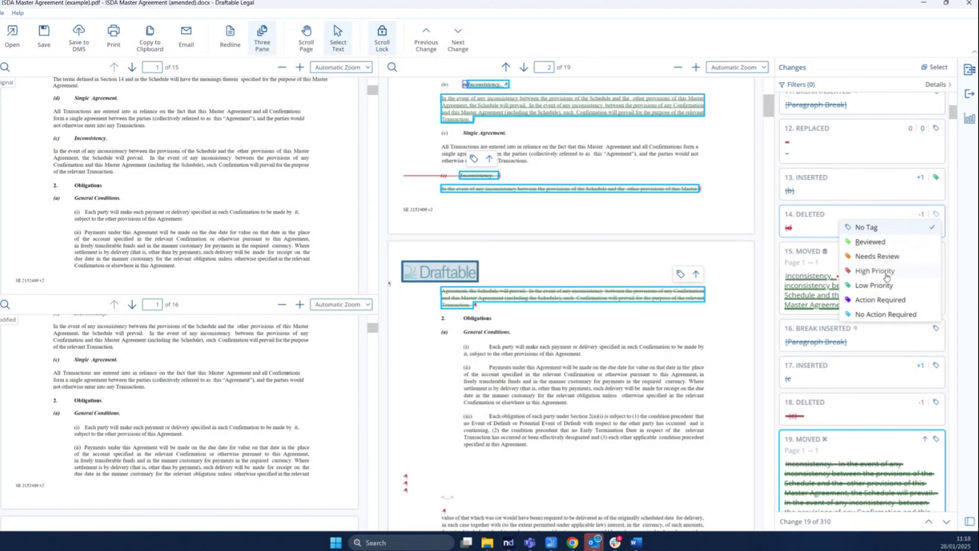
pyautogui.click(887, 285)
# Step: Tag change 15, the moved Inconsistency clause, as Action Required
pyautogui.click(936, 252)
pyautogui.click(936, 253)
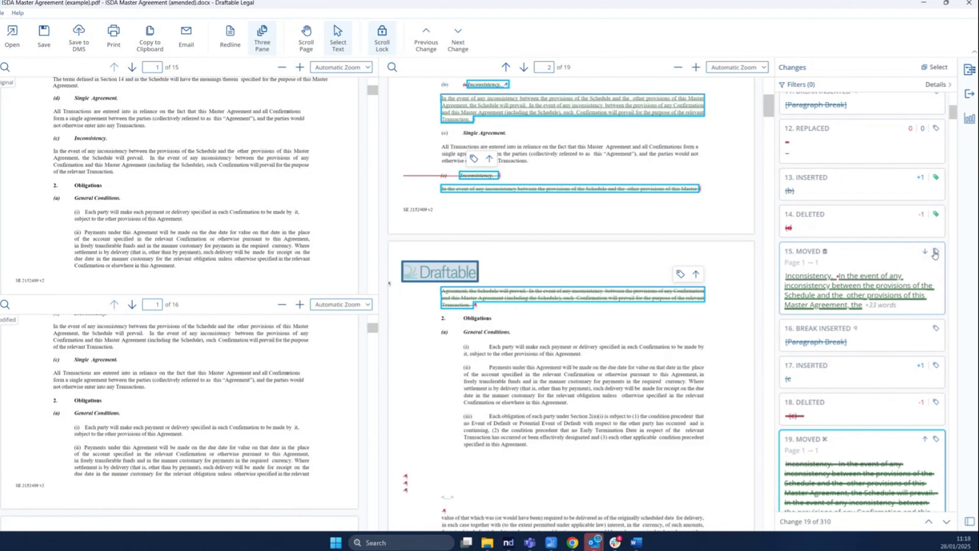
pyautogui.click(936, 253)
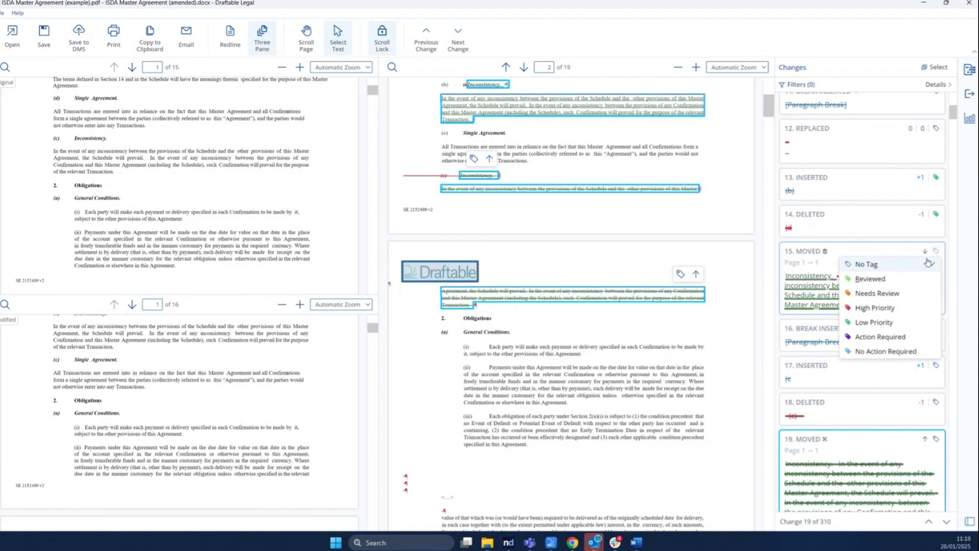
pyautogui.click(888, 334)
# Step: Add the note "PLease review" to moved change 15
pyautogui.click(905, 305)
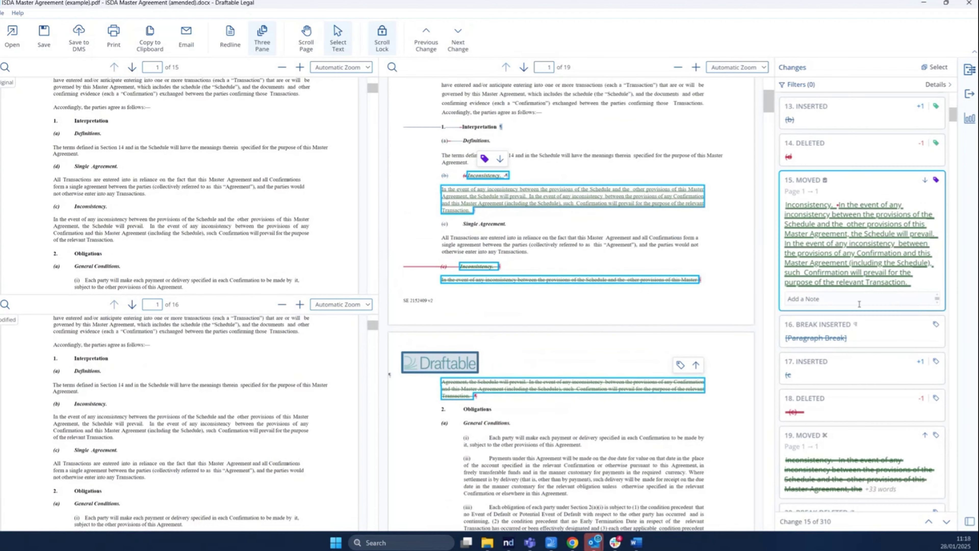
pyautogui.click(843, 302)
pyautogui.write('PLease revieew')
pyautogui.press('BackSpace')
pyautogui.press('BackSpace')
pyautogui.press('BackSpace')
pyautogui.write('ew')
# Step: Examine the change filters by tag, change type, change location and content type, and leave without applying any
pyautogui.scroll(10, 833, 390)
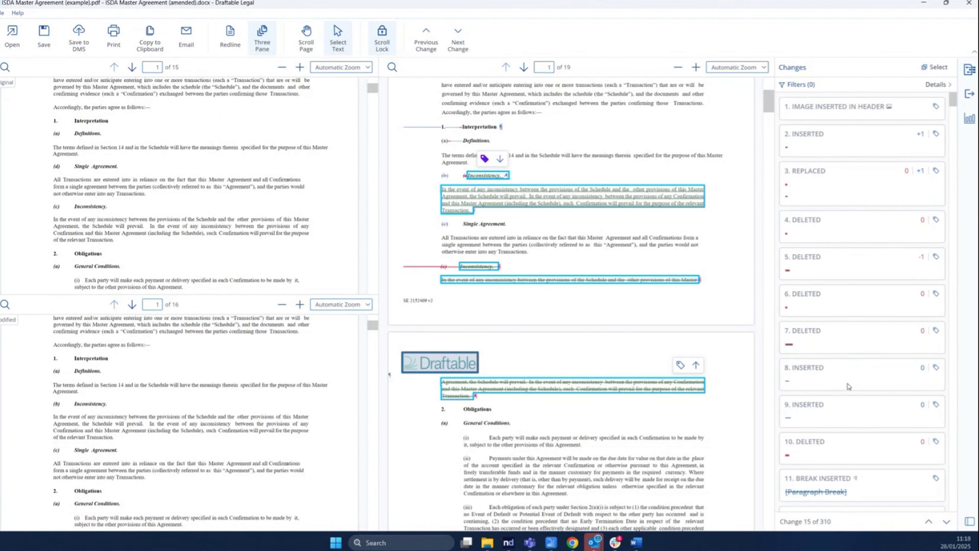
pyautogui.click(936, 85)
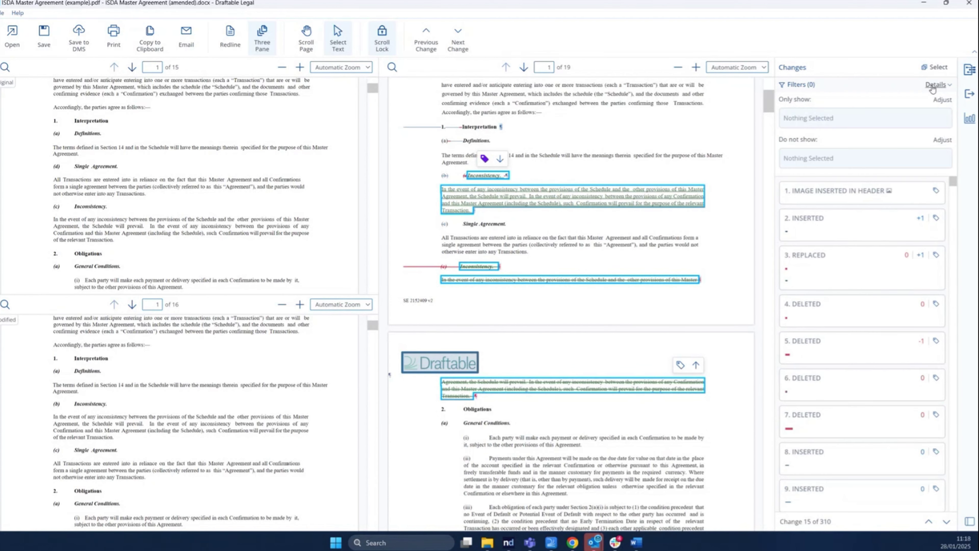
pyautogui.click(911, 113)
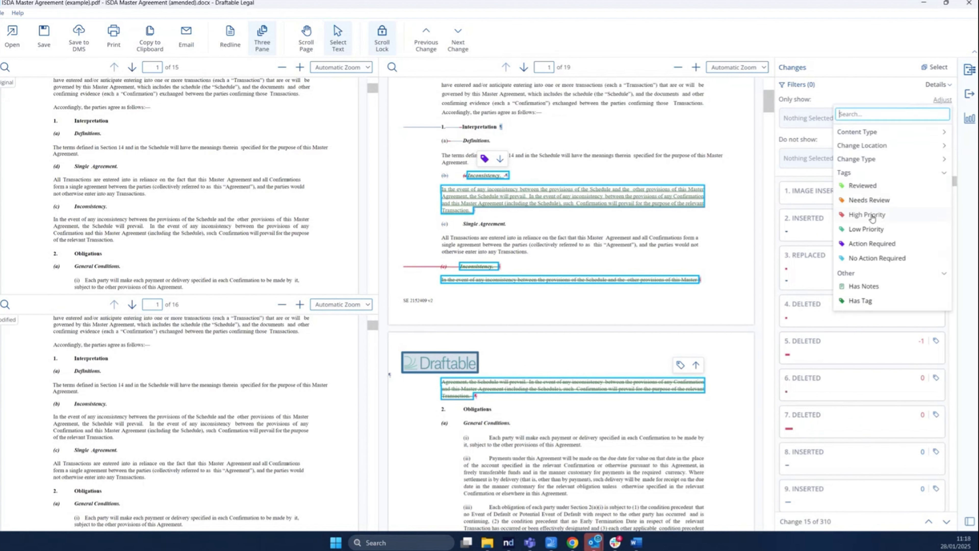
pyautogui.click(873, 162)
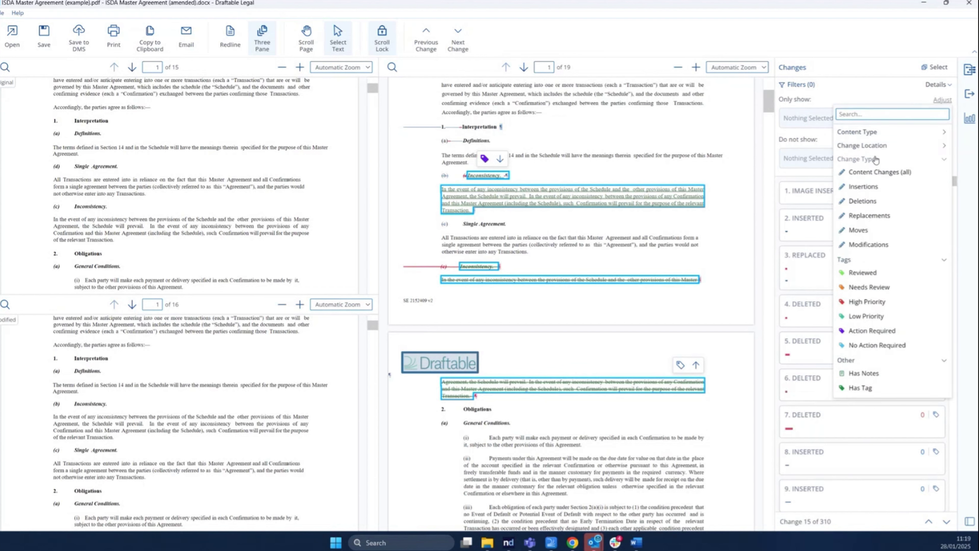
pyautogui.click(879, 150)
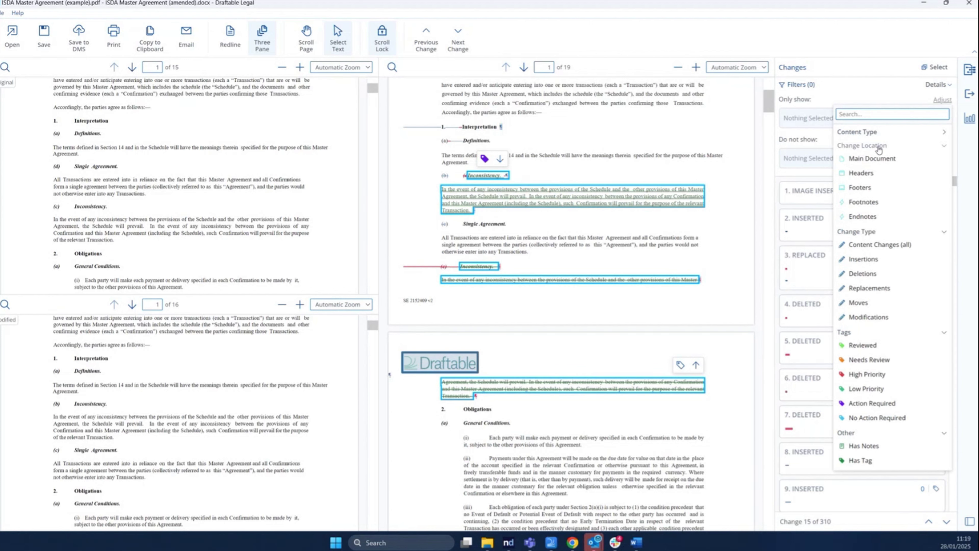
pyautogui.click(865, 131)
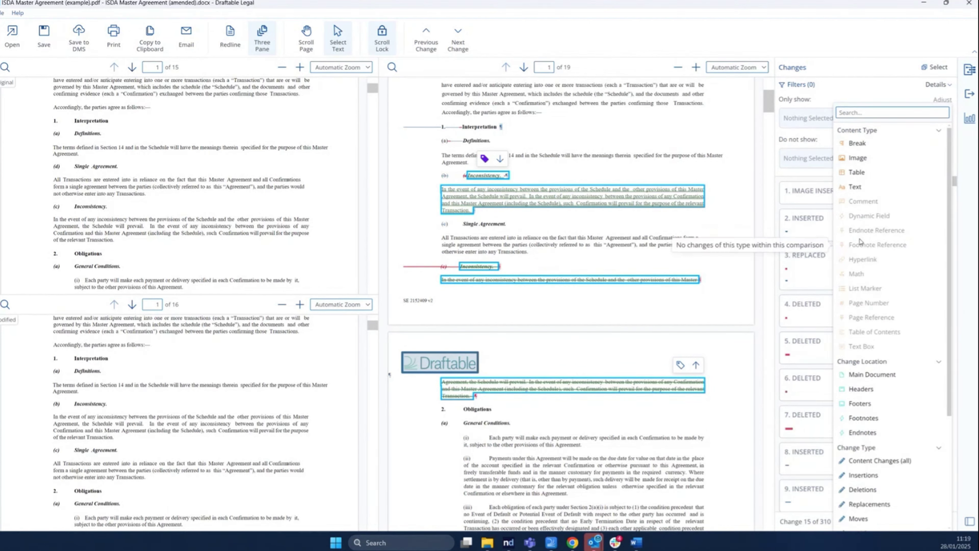
pyautogui.click(834, 89)
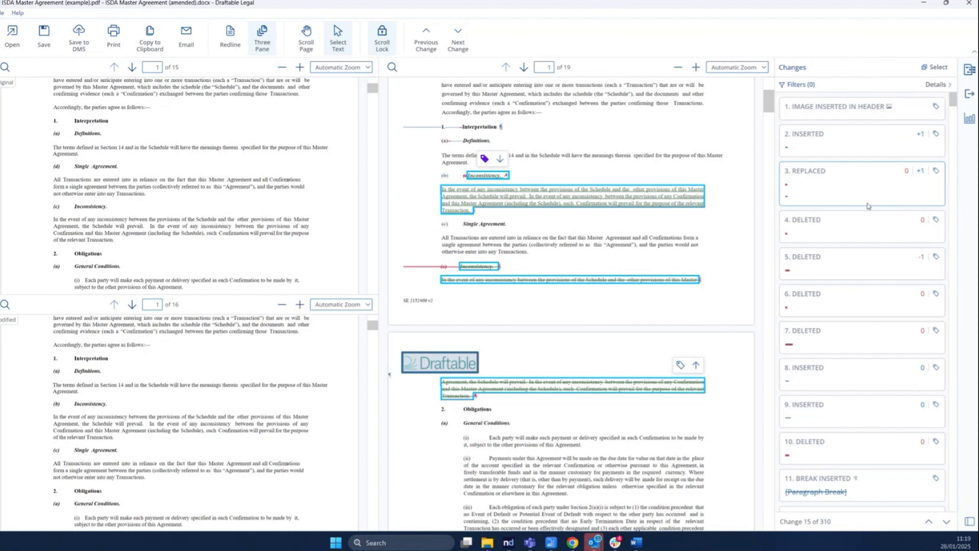
# Step: Replace the list of changes with the comparison outputs and check the summary page, changes report and reported changes options
pyautogui.click(970, 71)
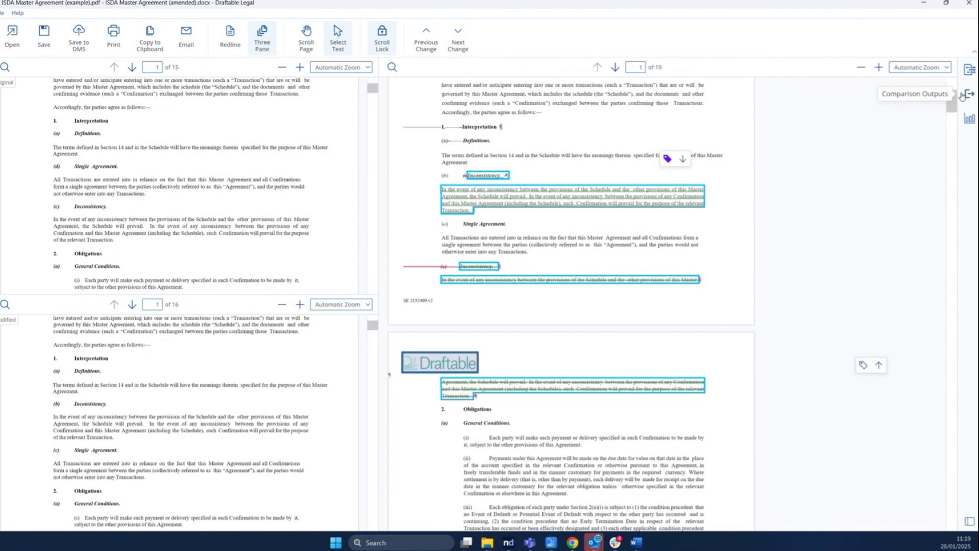
pyautogui.click(969, 94)
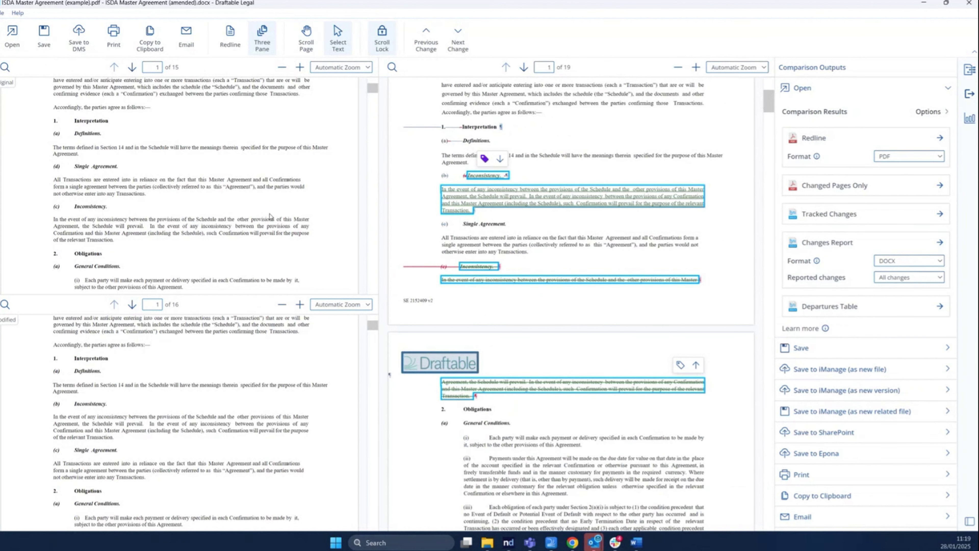
pyautogui.click(933, 117)
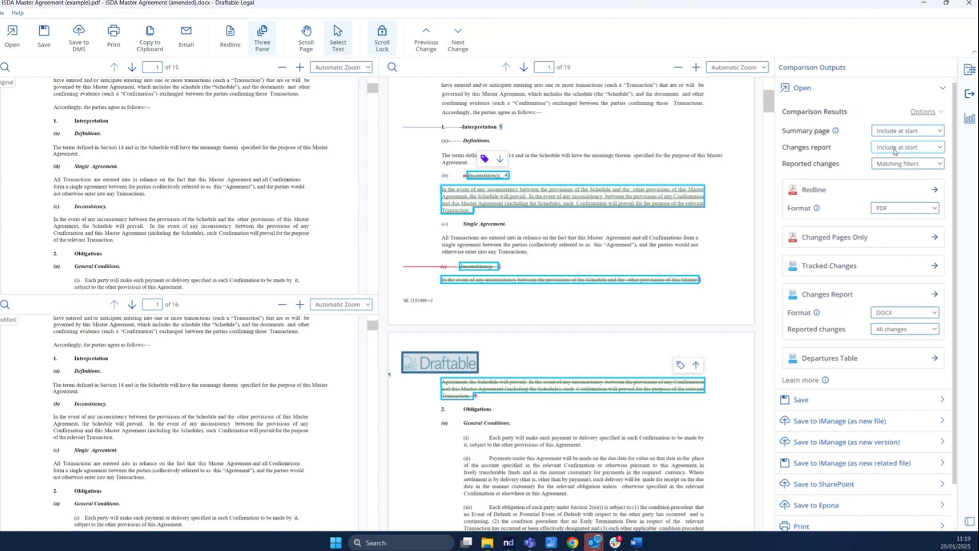
pyautogui.click(872, 94)
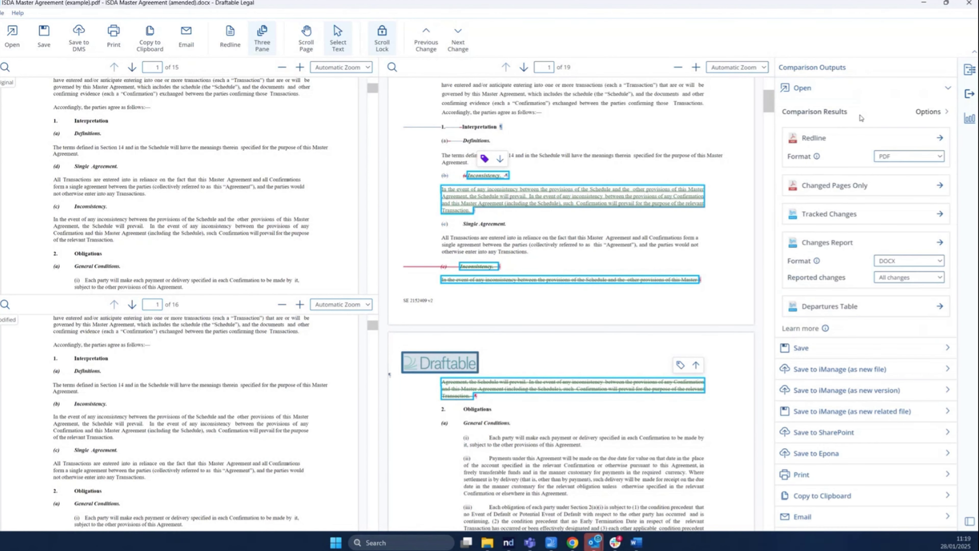
# Step: Open the redline output as a PDF and read its Comparison Summary and Word Markup Scheme
pyautogui.click(941, 140)
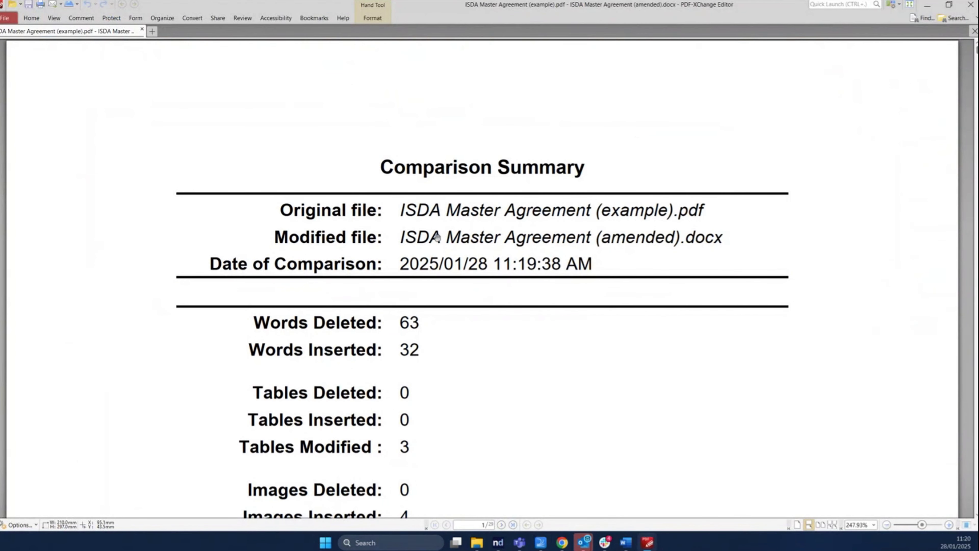
pyautogui.scroll(-5, 458, 247)
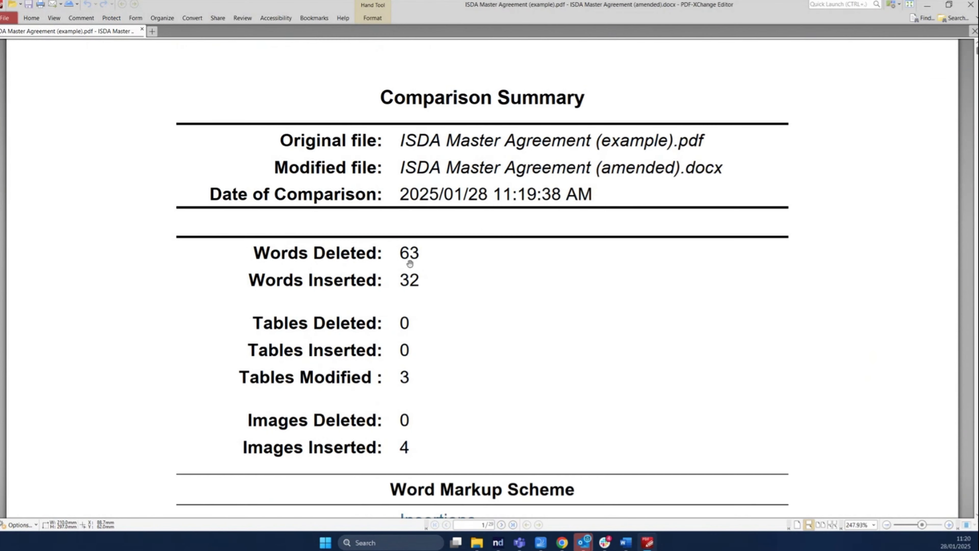
pyautogui.scroll(-1, 425, 246)
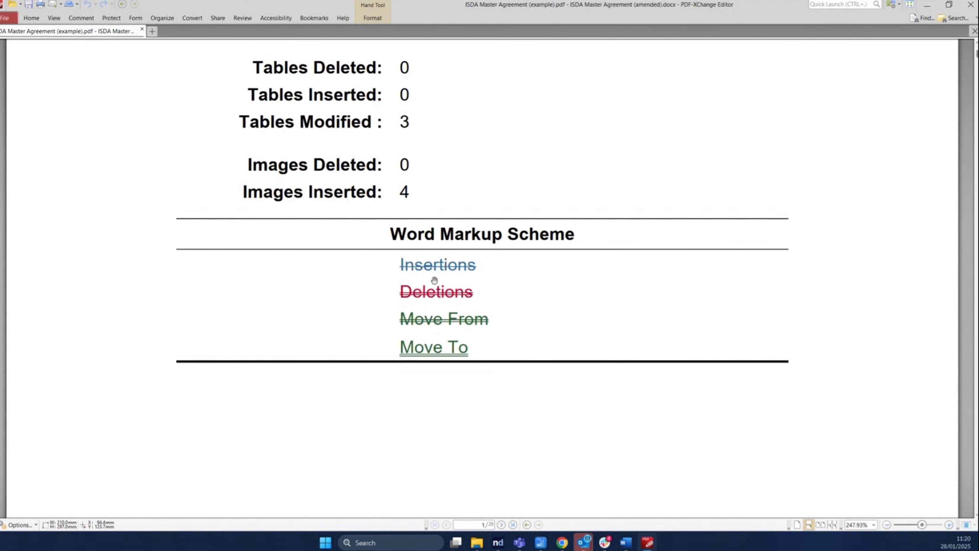
pyautogui.scroll(-1, 448, 266)
pyautogui.scroll(1, 438, 267)
pyautogui.scroll(-10, 437, 267)
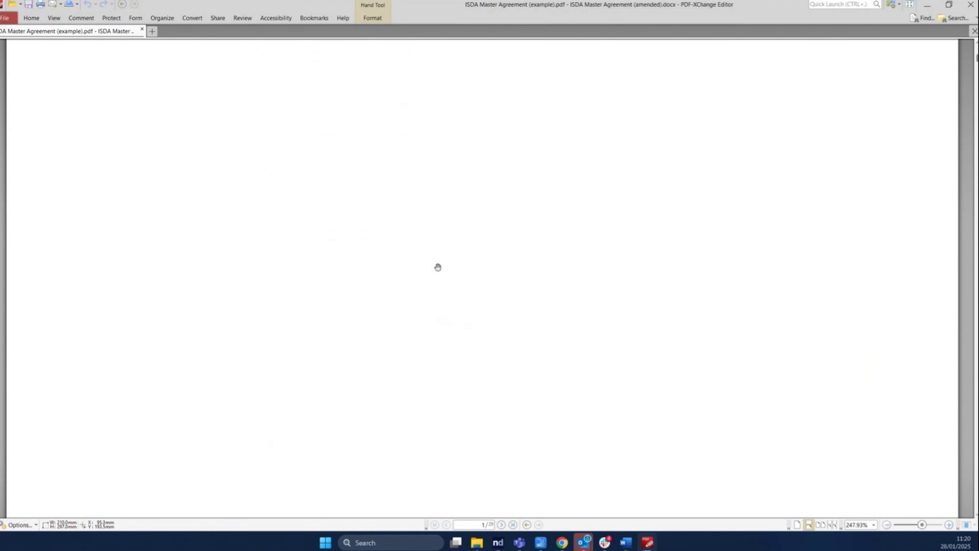
# Step: Examine the tags and notes of changes 13 to 15 in the PDF's changes report, and close the PDF
pyautogui.scroll(-10, 434, 269)
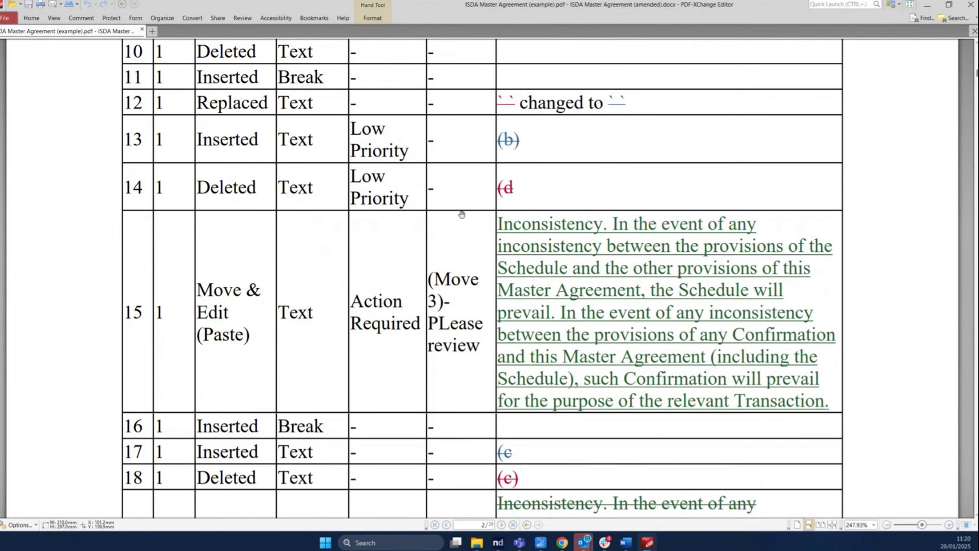
pyautogui.scroll(6, 461, 212)
pyautogui.scroll(-8, 458, 199)
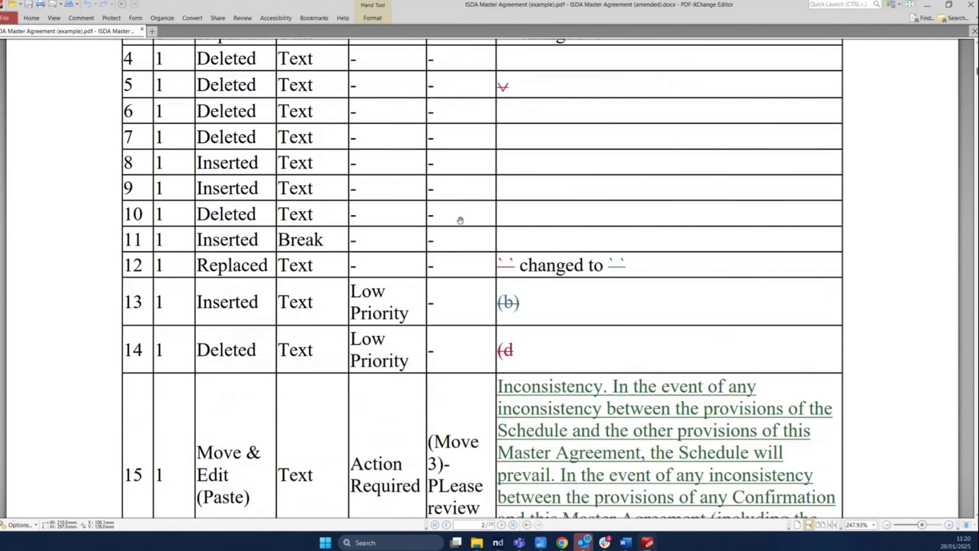
pyautogui.scroll(2, 459, 216)
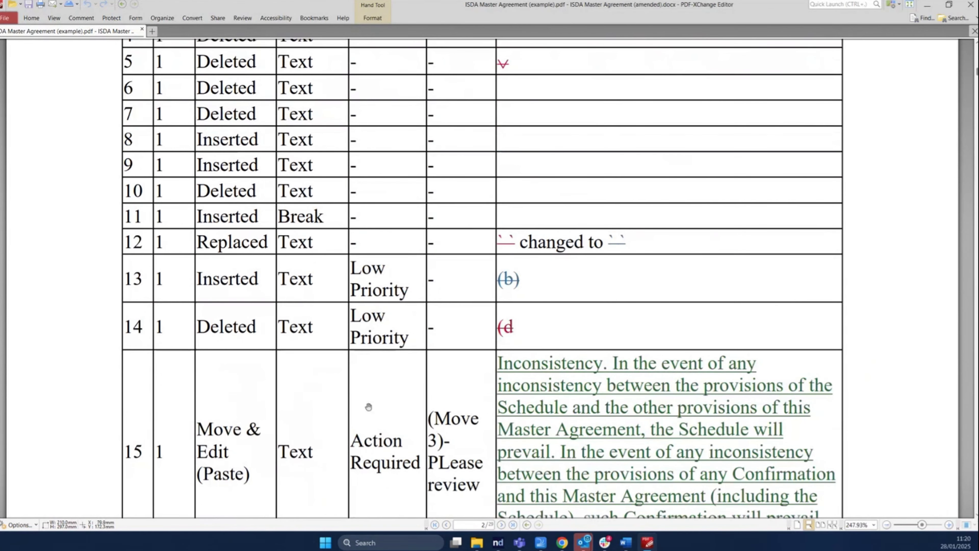
pyautogui.scroll(-3, 369, 407)
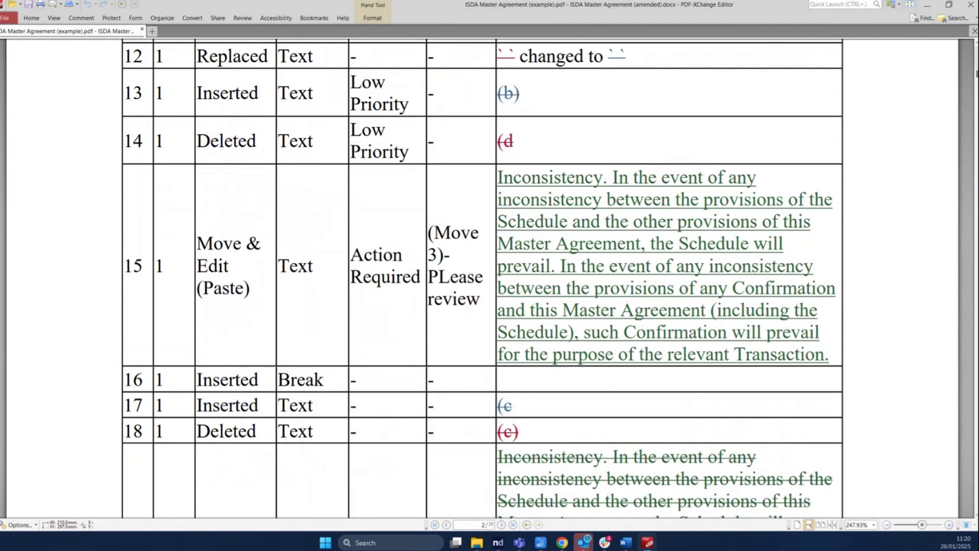
pyautogui.moveTo(976, 73)
pyautogui.mouseDown()
pyautogui.moveTo(976, 272)
pyautogui.moveTo(976, 54)
pyautogui.mouseUp()
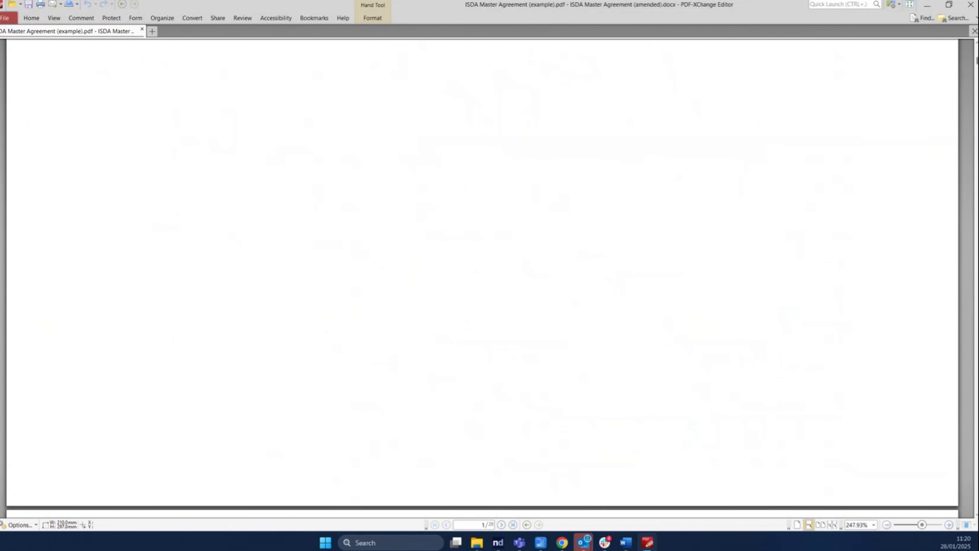
pyautogui.click(974, 31)
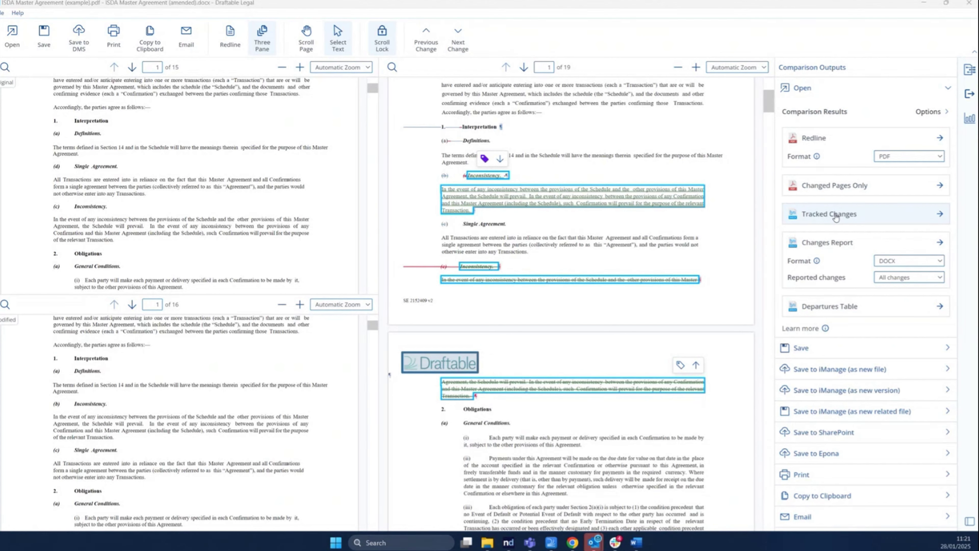
# Step: Open the Tracked Changes output in Word and look through its summary, changes report and marked-up agreement
pyautogui.click(940, 214)
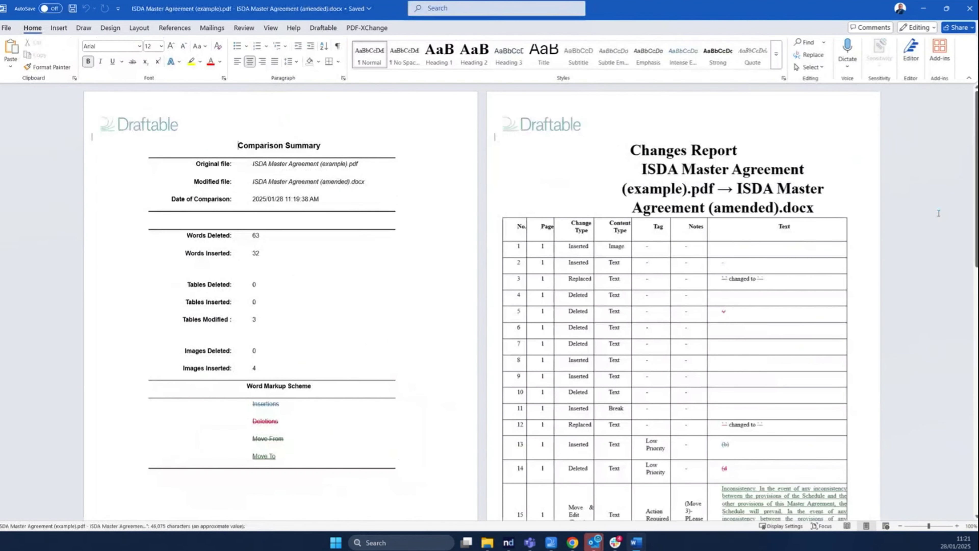
pyautogui.scroll(-20, 630, 244)
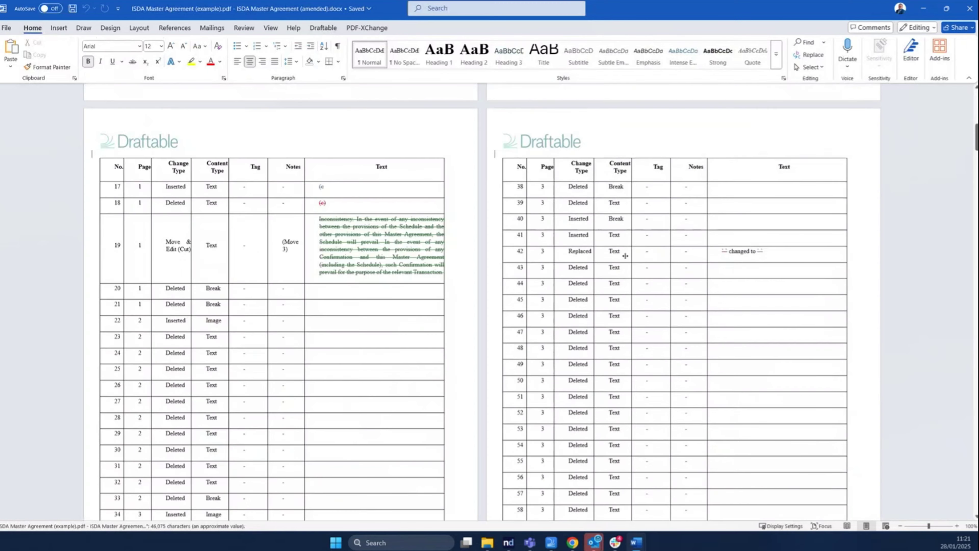
pyautogui.scroll(-20, 604, 353)
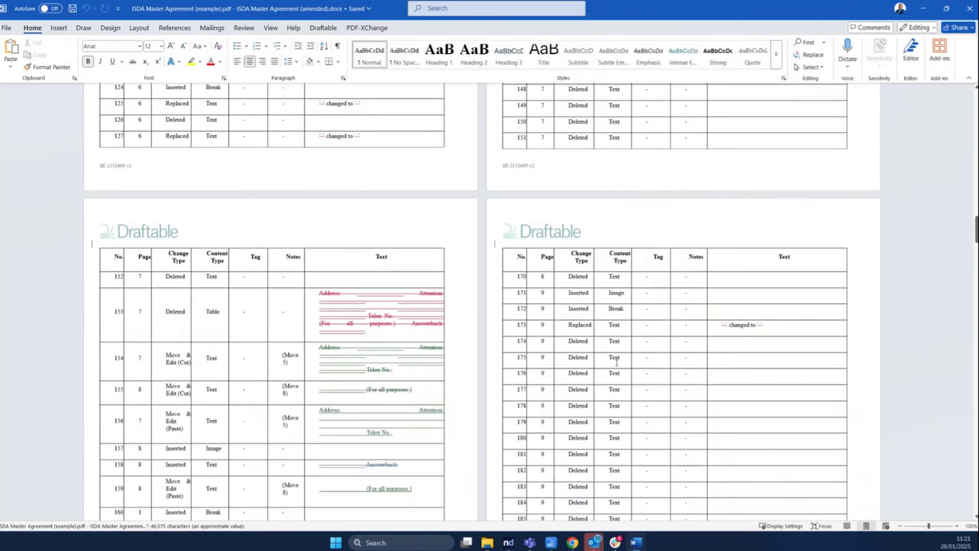
pyautogui.scroll(-3, 625, 405)
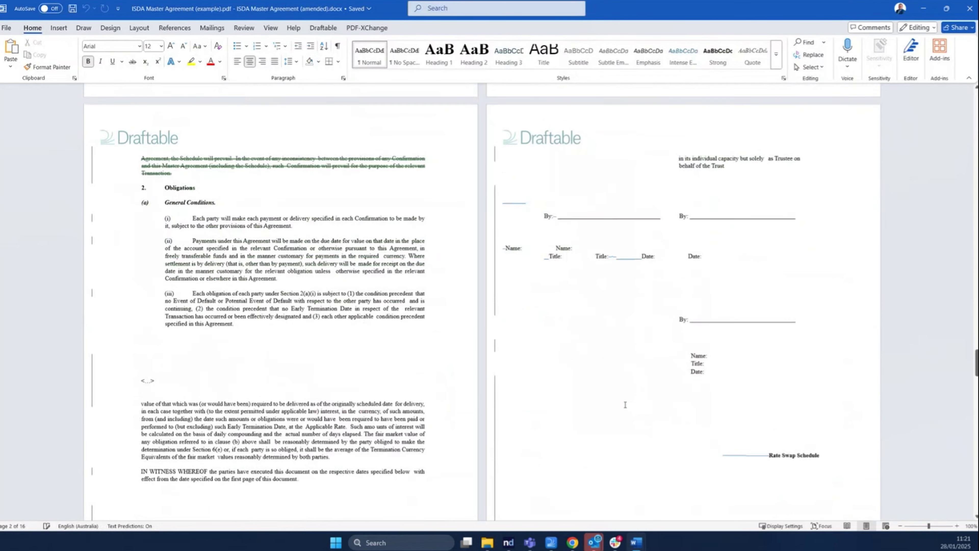
pyautogui.scroll(20, 625, 405)
pyautogui.scroll(5, 625, 404)
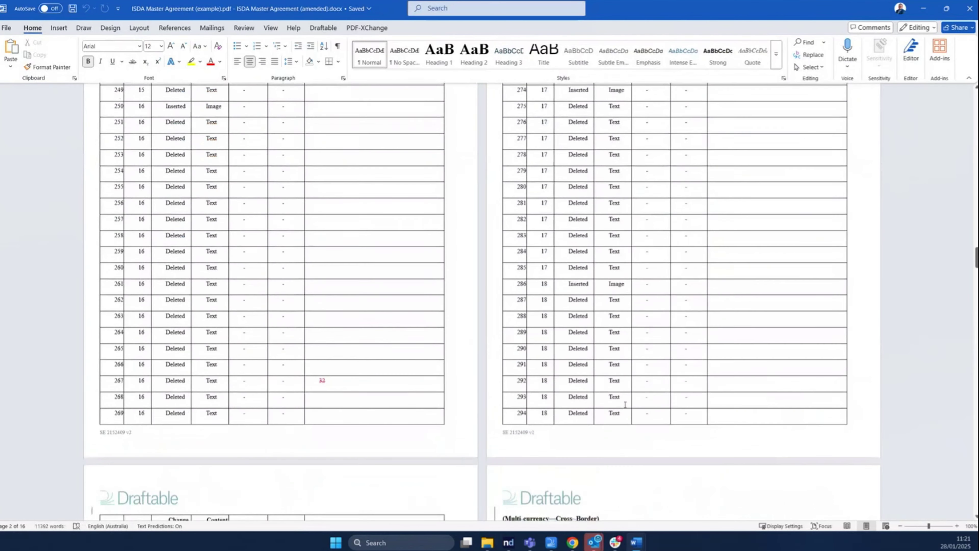
# Step: Show Word's review tools on the tracked changes document, close it and return to the comparison in Draftable Legal
pyautogui.click(244, 28)
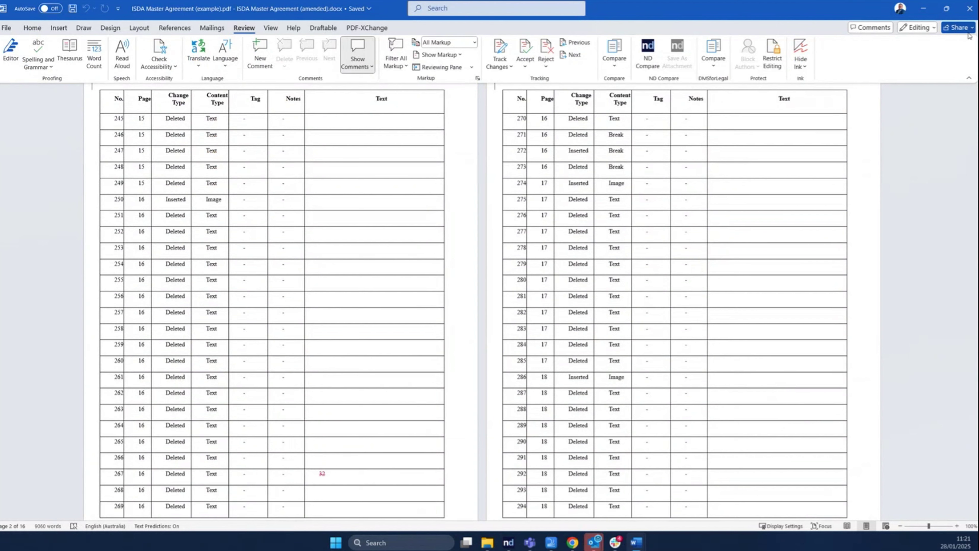
pyautogui.click(968, 12)
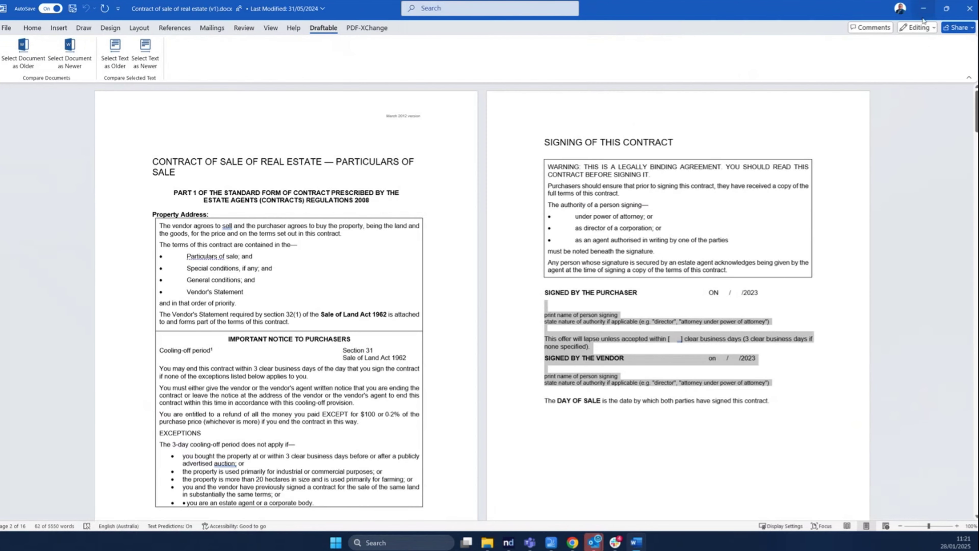
pyautogui.click(923, 8)
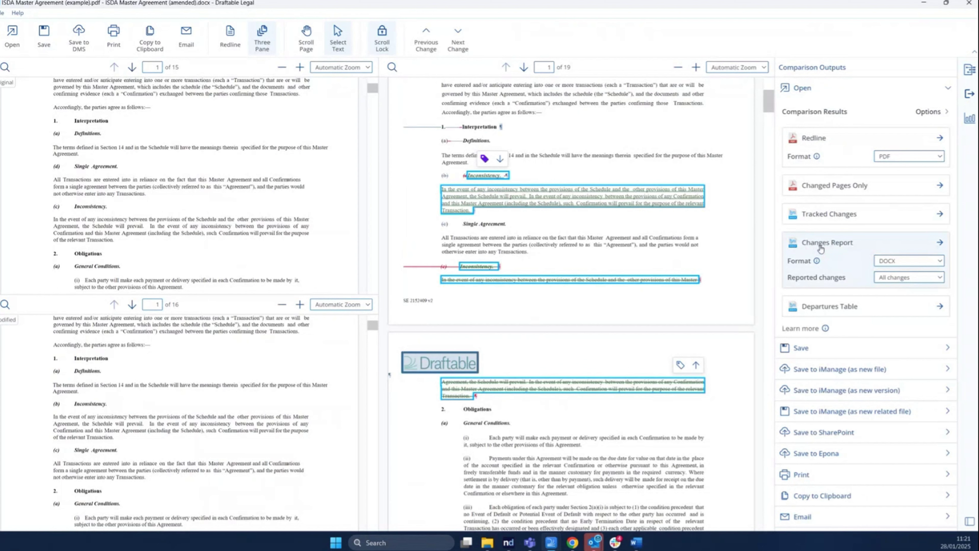
# Step: Open the Departures Table output in Word and skim its proposed changes
pyautogui.click(939, 308)
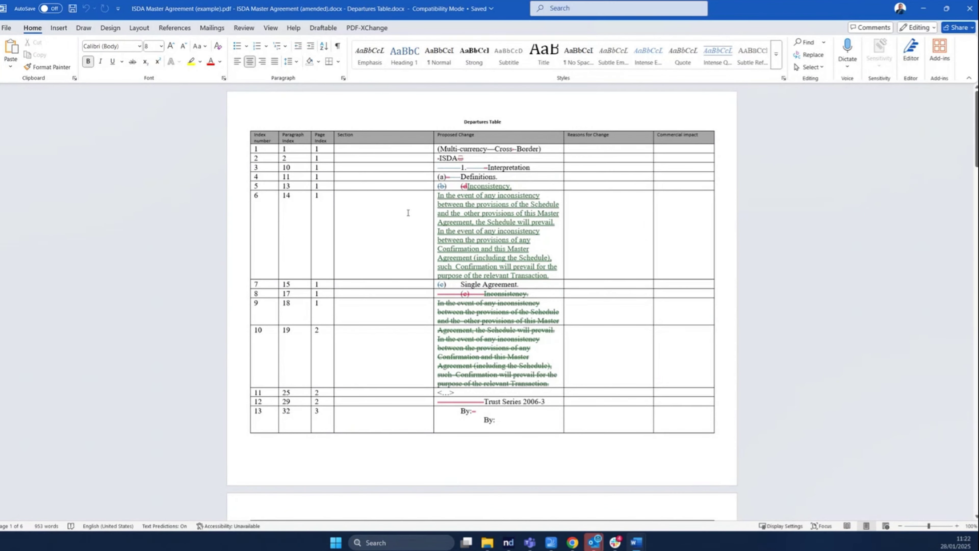
pyautogui.scroll(-7, 418, 216)
pyautogui.scroll(7, 418, 219)
# Step: For index number 6, enter a reason for change saying it needs review and the commercial impact "There may be a commercial impact on costing s"
pyautogui.click(586, 206)
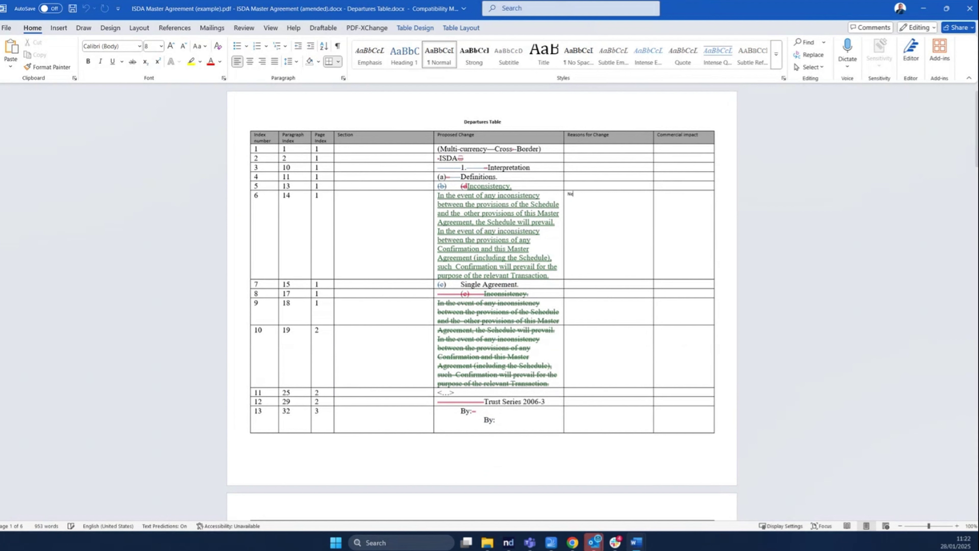
pyautogui.write('Needs to be rebvie')
pyautogui.press('BackSpace')
pyautogui.write('viewed.')
pyautogui.click(674, 203)
pyautogui.write('T')
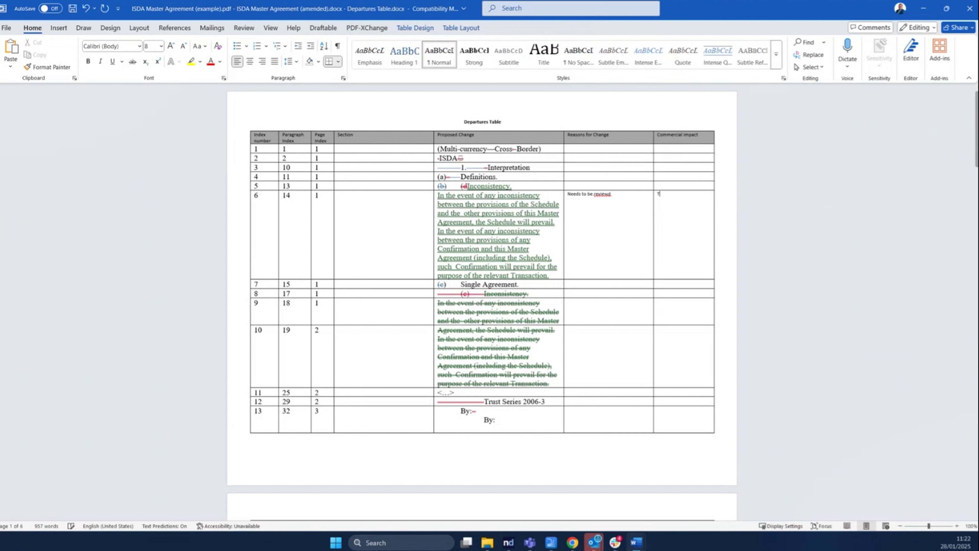
pyautogui.write('here may be a commercial impact on costing s')
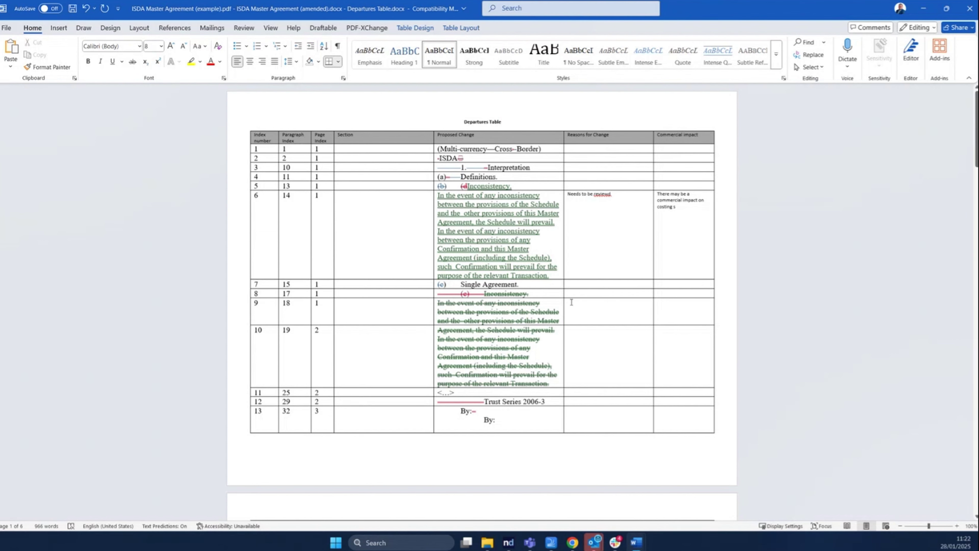
# Step: Look through the remaining rows of the Departures Table, close it without saving and return to Draftable Legal
pyautogui.scroll(-10, 483, 258)
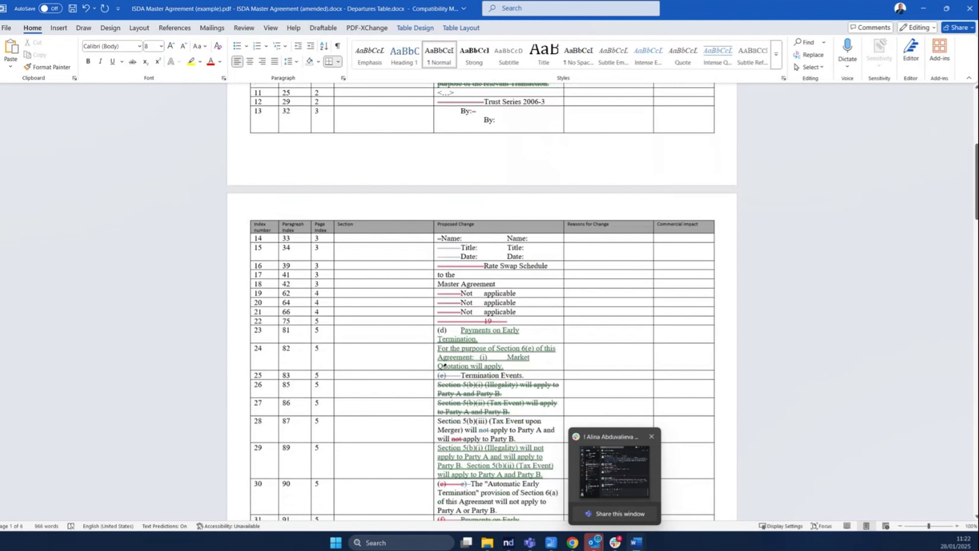
pyautogui.scroll(-20, 485, 370)
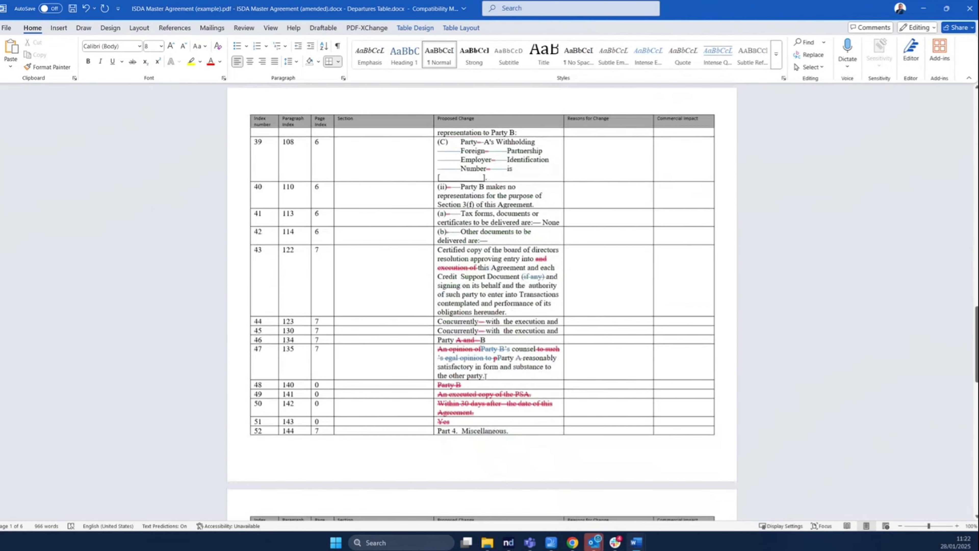
pyautogui.scroll(-6, 486, 380)
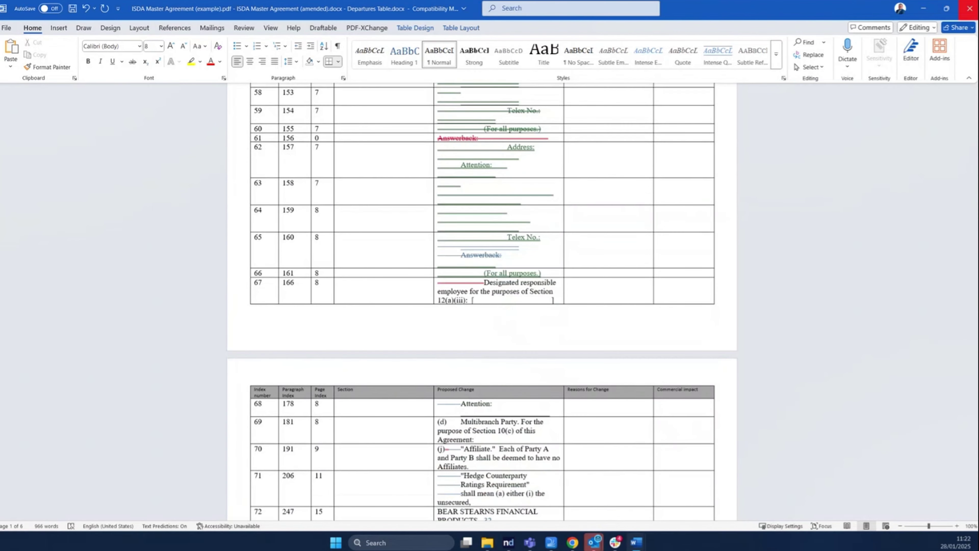
pyautogui.click(972, 9)
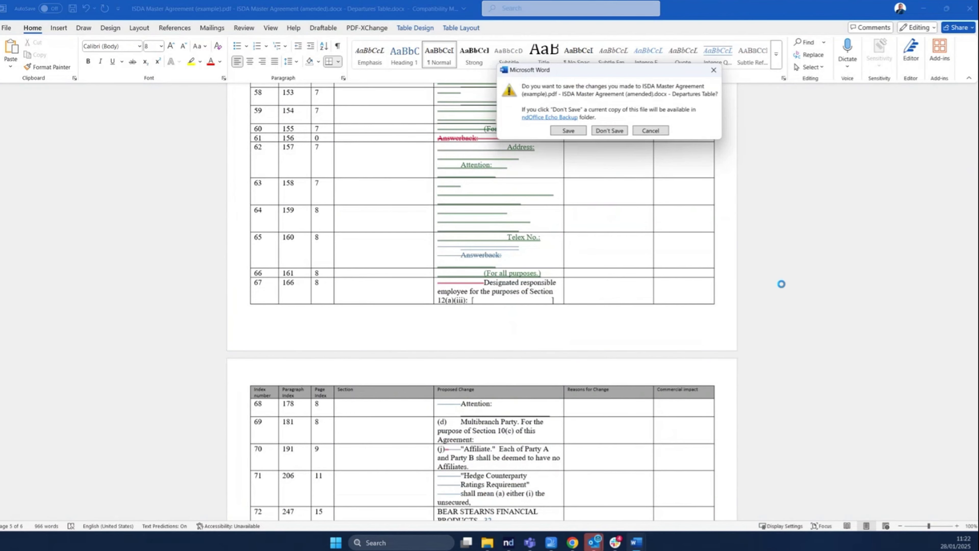
pyautogui.click(609, 131)
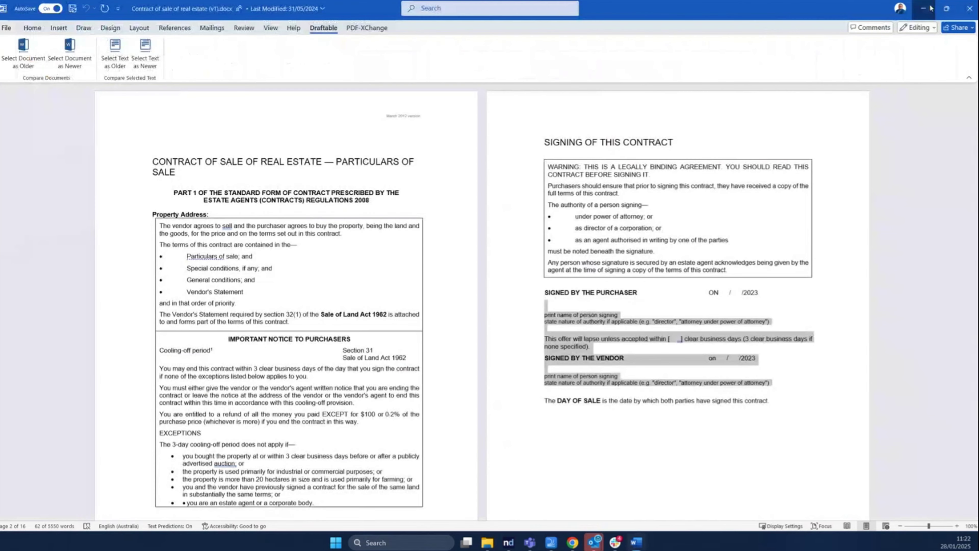
pyautogui.click(930, 7)
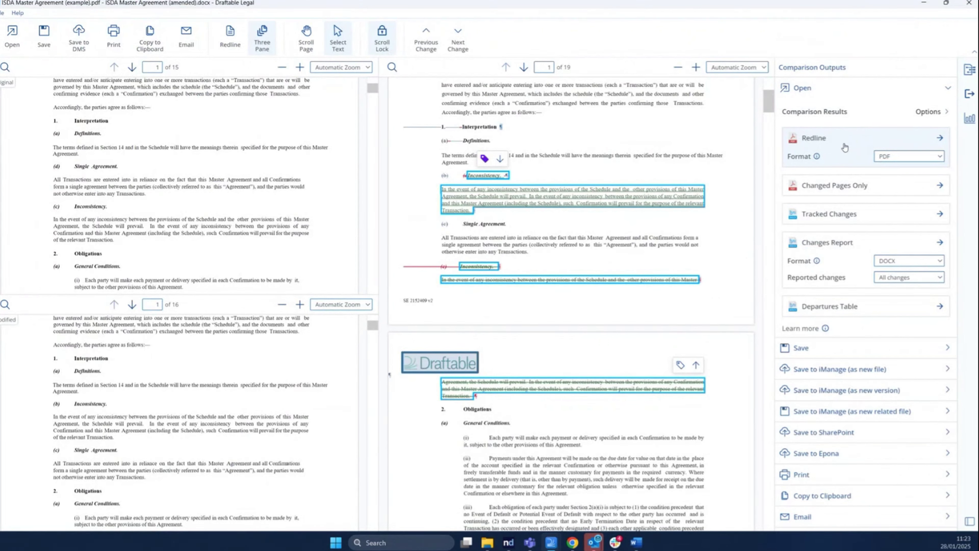
# Step: Open the Changes Report output as DOCX in Word and look through its listed insertions, deletions, replacements and moves
pyautogui.click(940, 244)
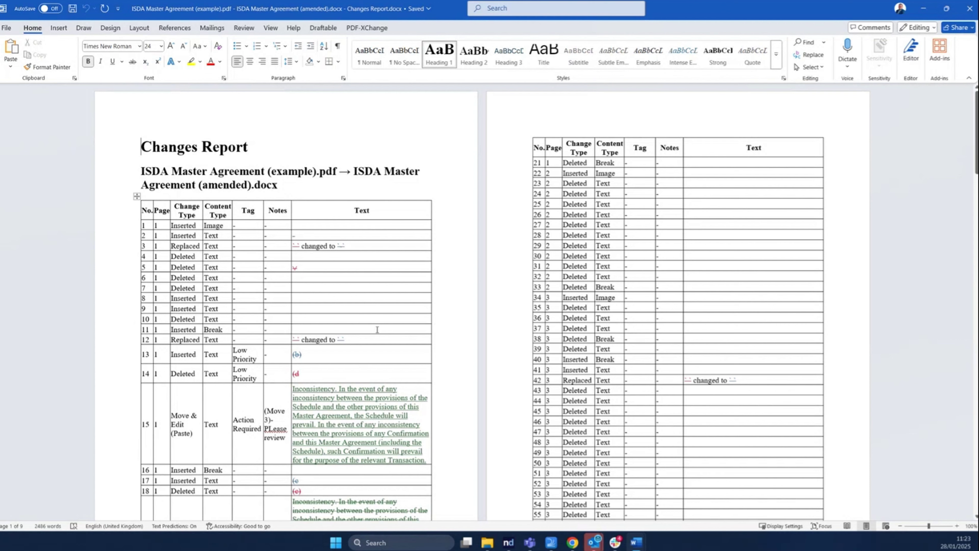
pyautogui.scroll(-3, 377, 329)
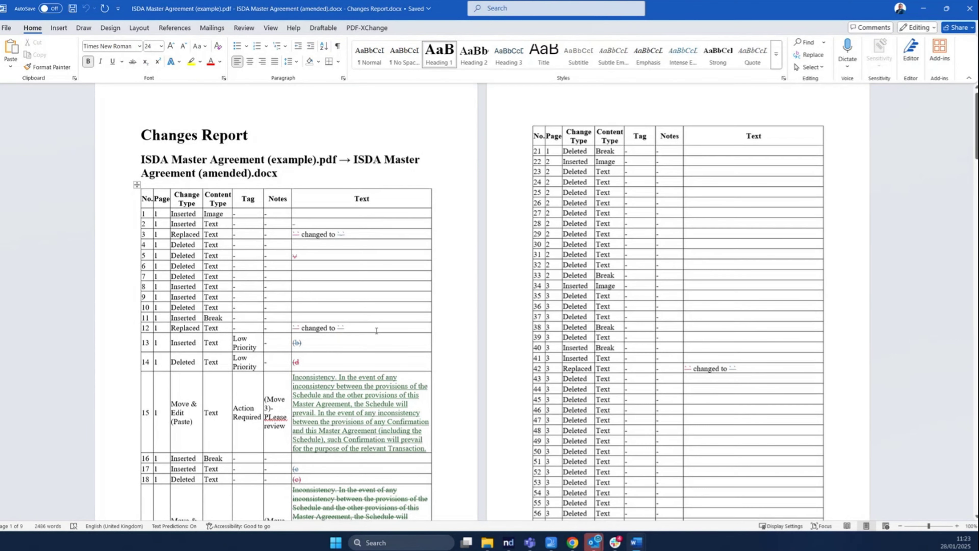
pyautogui.scroll(-5, 377, 330)
pyautogui.scroll(-15, 376, 330)
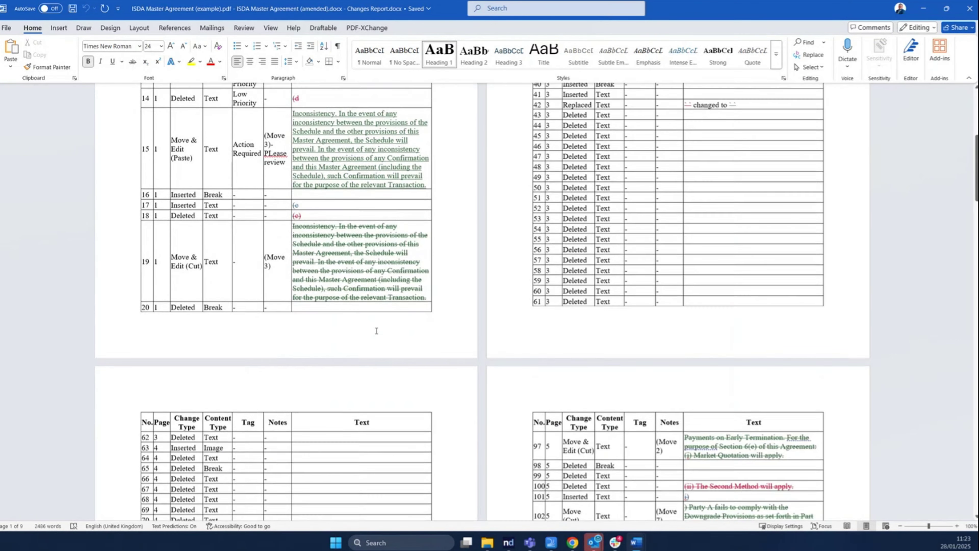
pyautogui.scroll(-7, 376, 331)
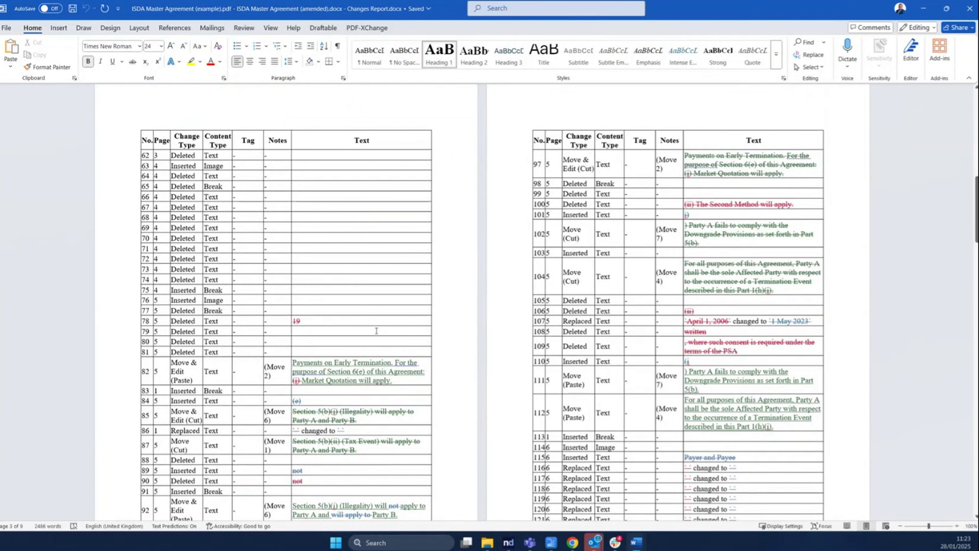
pyautogui.scroll(-4, 377, 330)
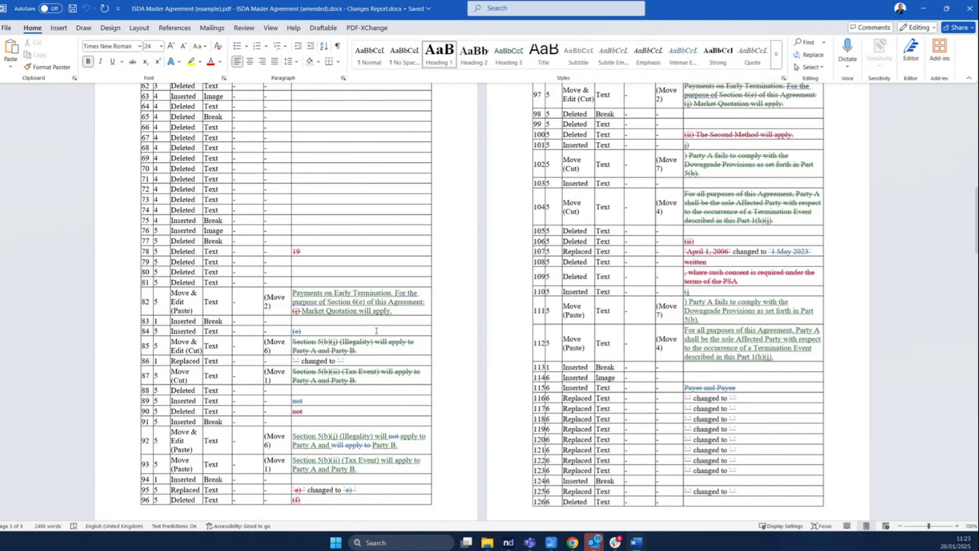
pyautogui.scroll(-6, 376, 330)
pyautogui.scroll(-5, 376, 330)
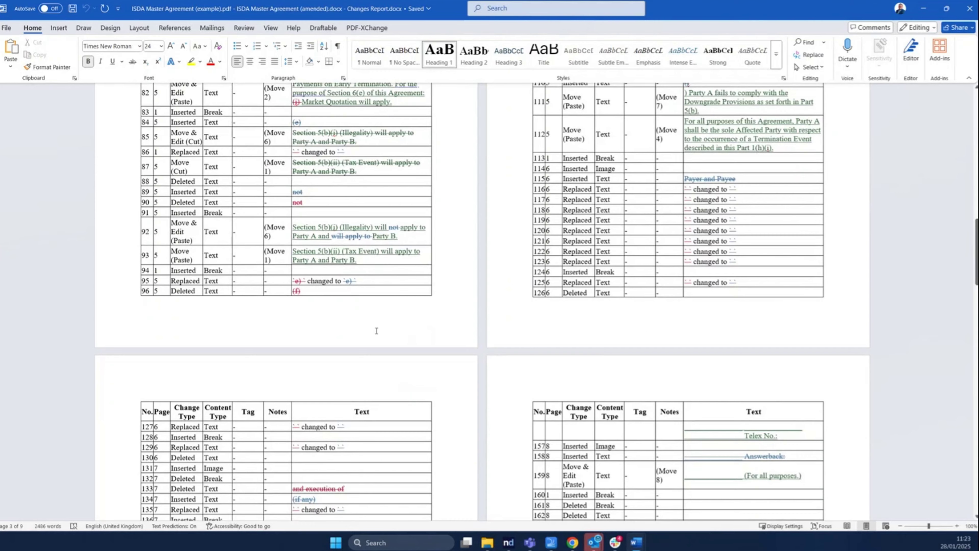
pyautogui.scroll(10, 377, 331)
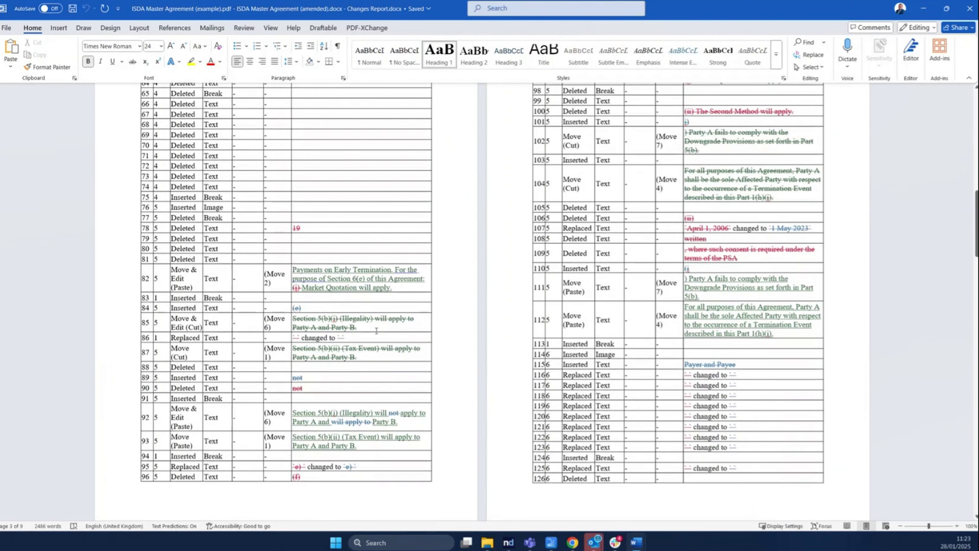
pyautogui.scroll(3, 376, 331)
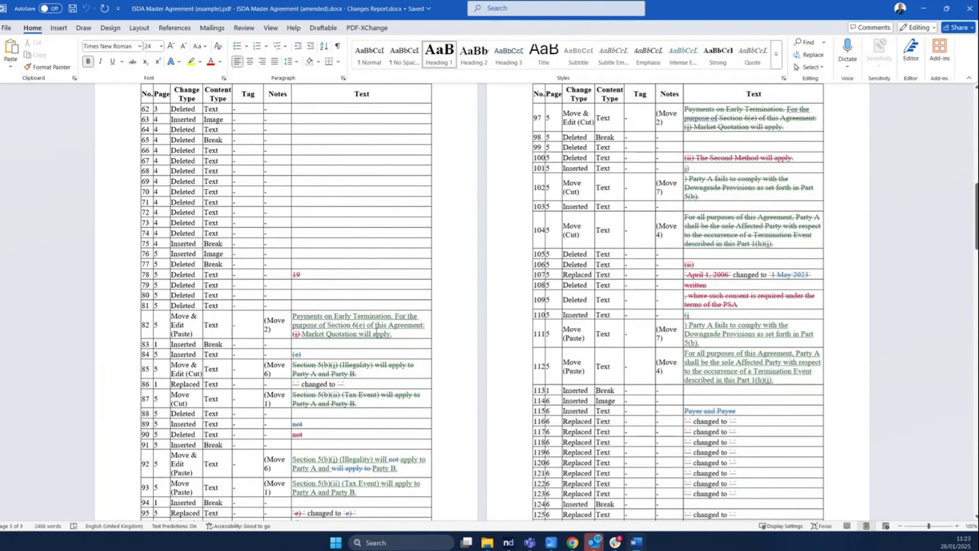
# Step: Examine the tags and notes of changes 13 to 15 in the Changes Report, and close it to return to Draftable Legal
pyautogui.moveTo(529, 269)
pyautogui.scroll(8, 615, 346)
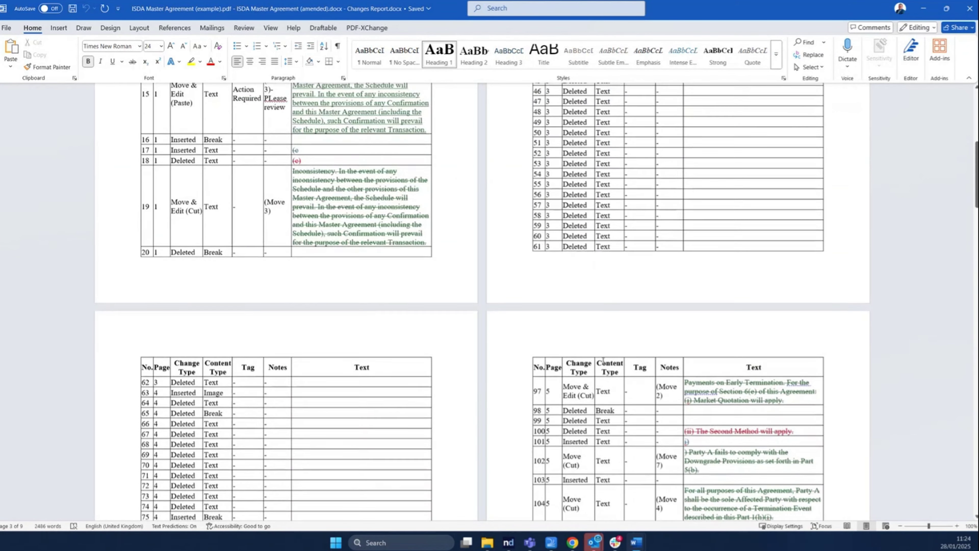
pyautogui.scroll(6, 601, 361)
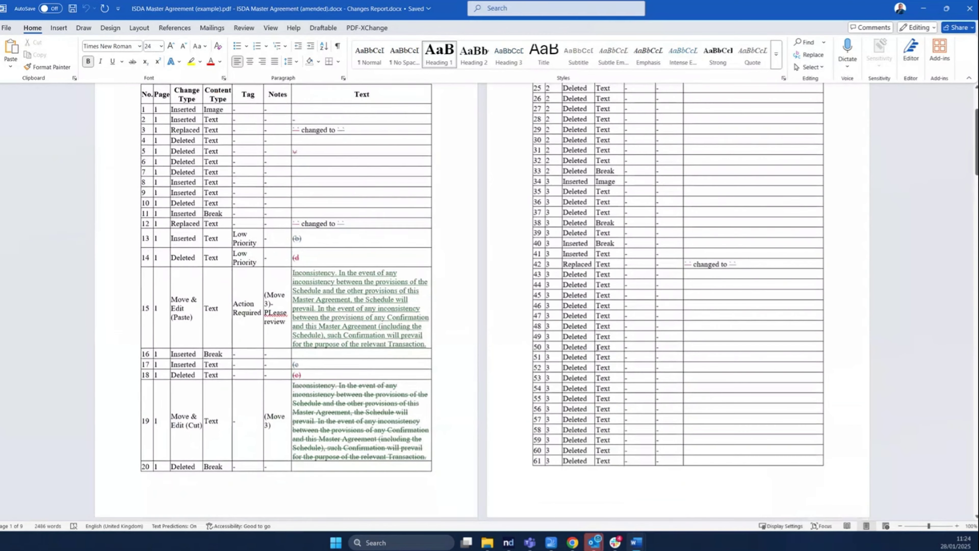
pyautogui.scroll(3, 588, 351)
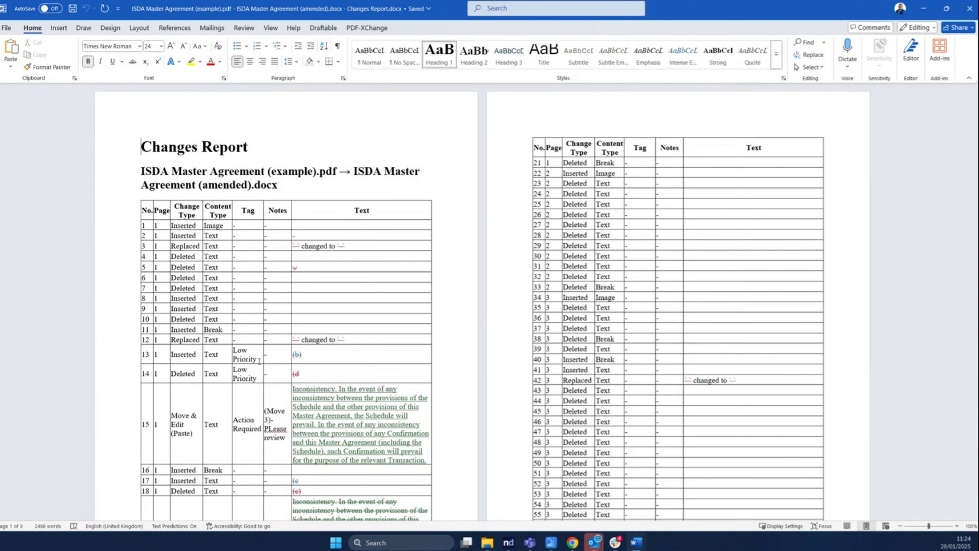
pyautogui.scroll(-3, 269, 293)
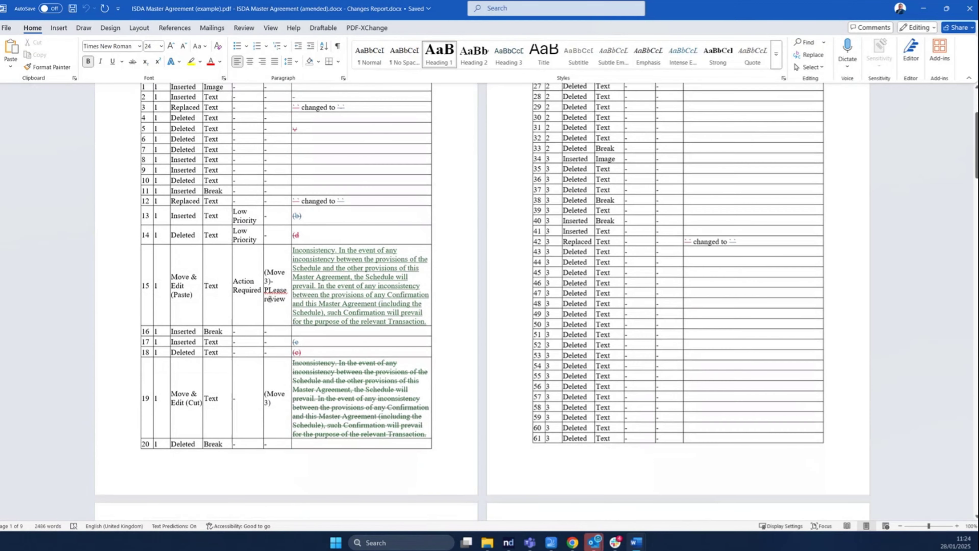
pyautogui.scroll(-7, 270, 300)
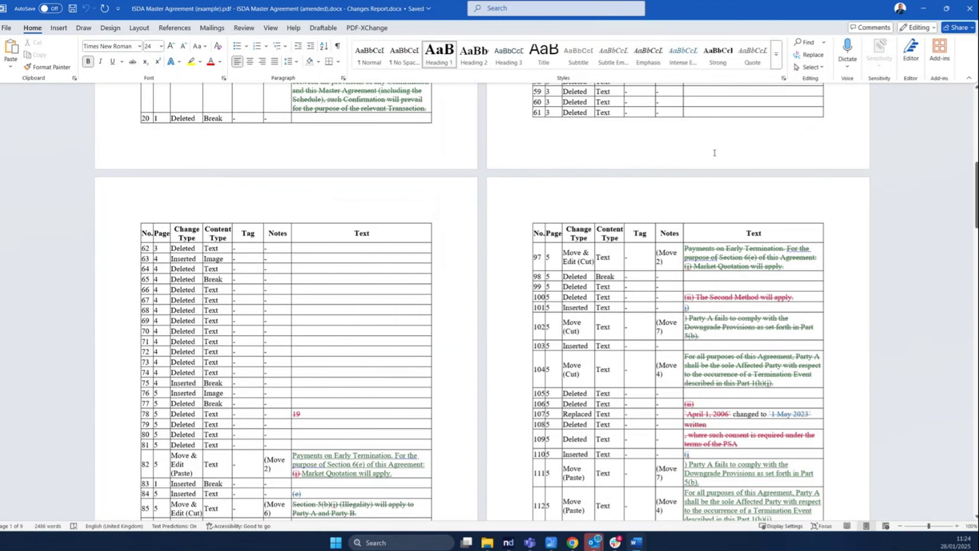
pyautogui.click(975, 8)
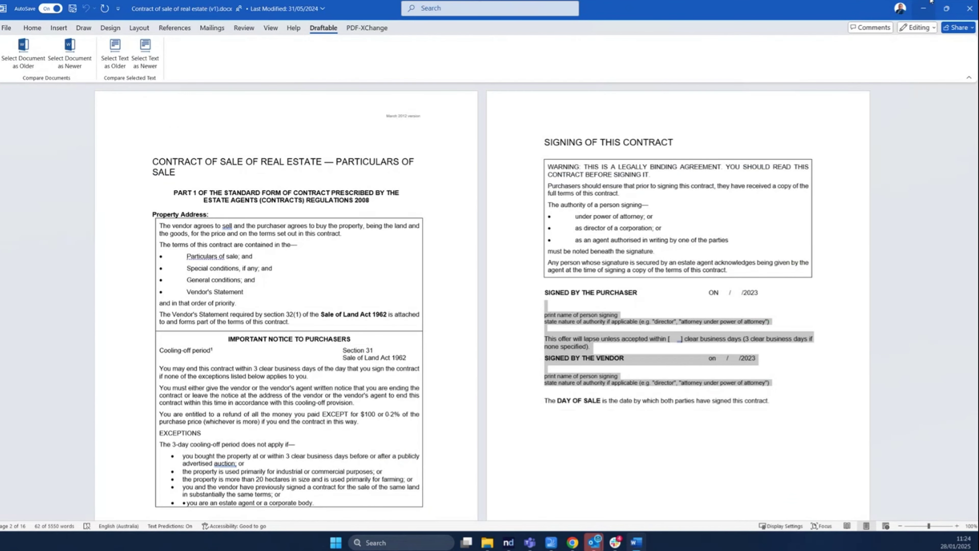
pyautogui.click(931, 3)
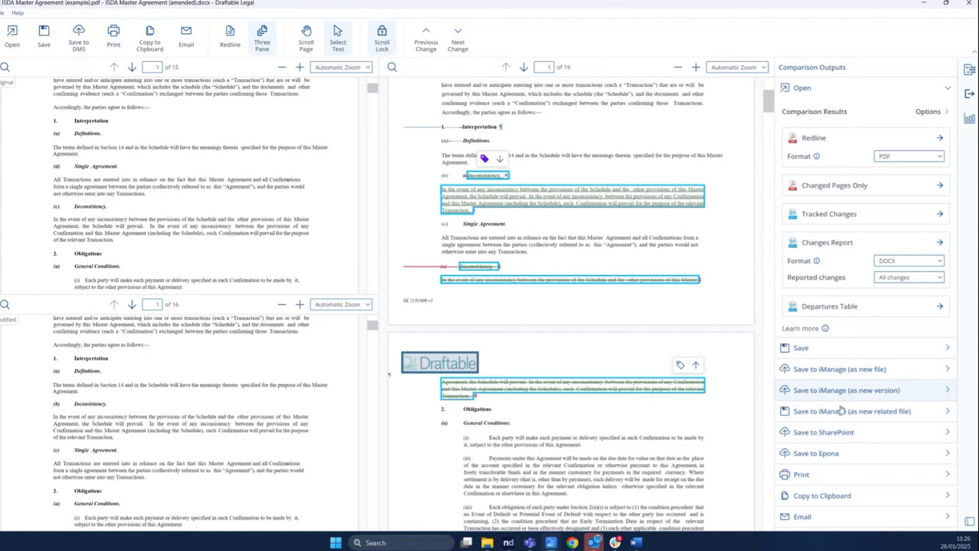
# Step: Show the email outputs and check the file name and format choices for the redline attachment
pyautogui.click(820, 519)
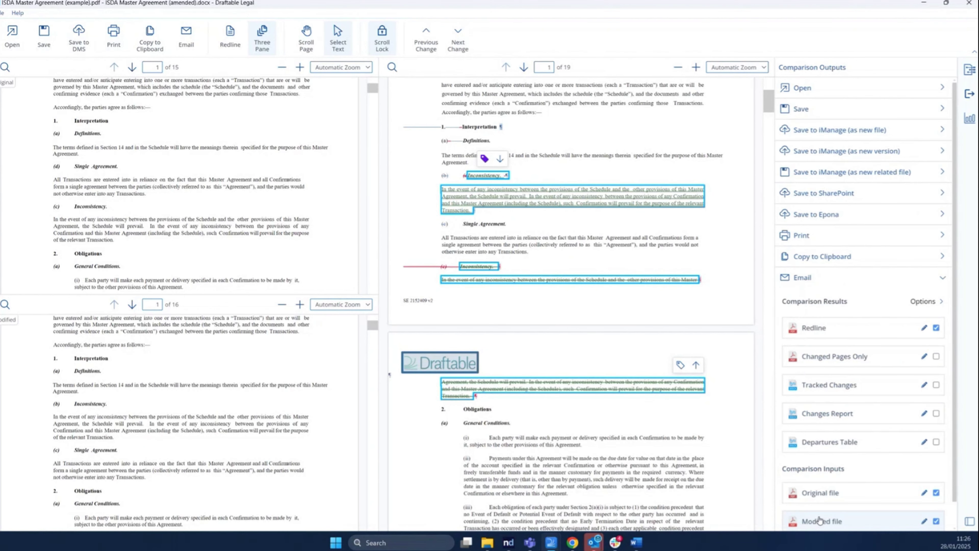
pyautogui.scroll(-1, 821, 358)
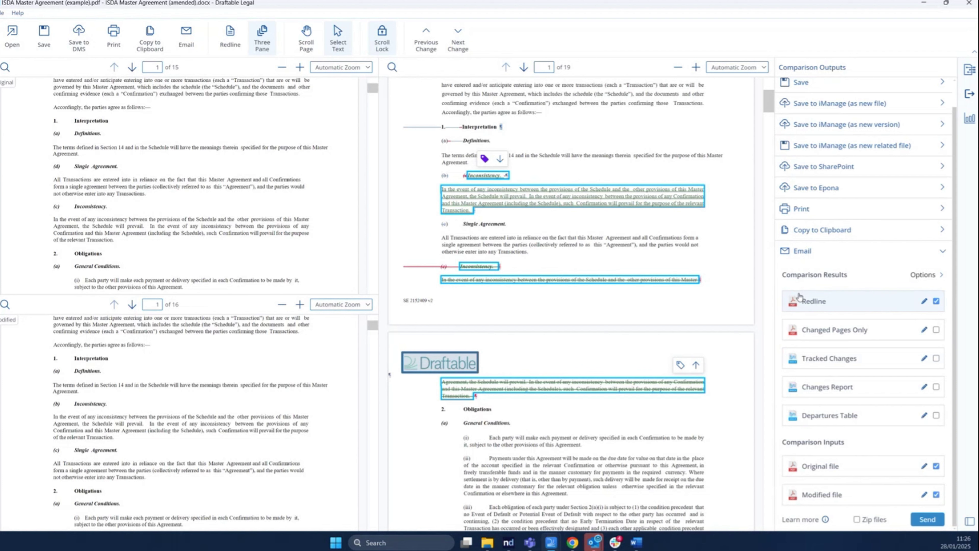
pyautogui.click(925, 303)
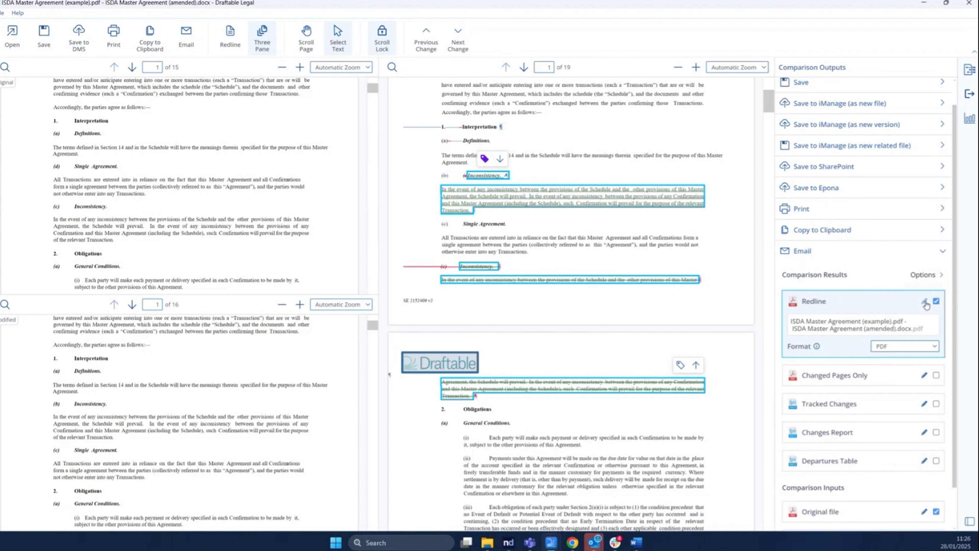
pyautogui.click(920, 347)
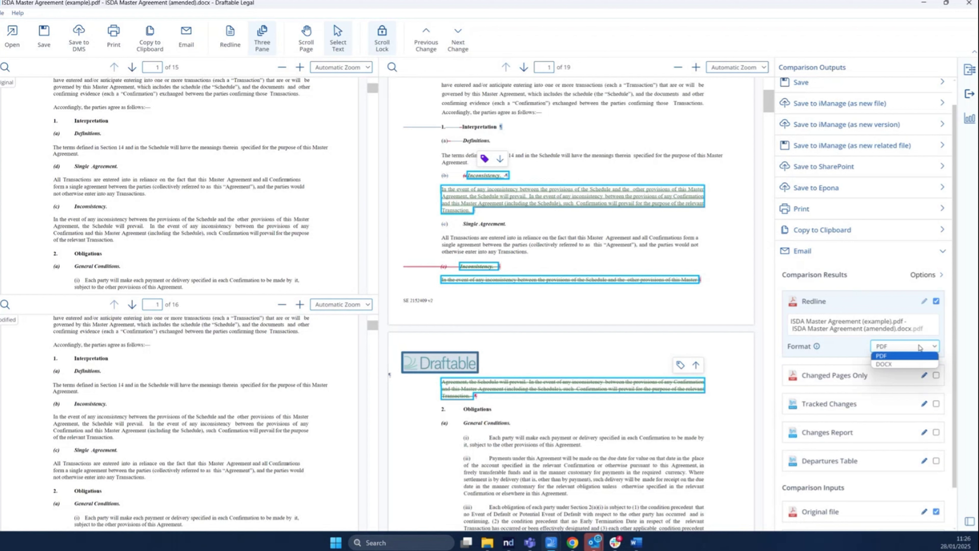
pyautogui.click(919, 347)
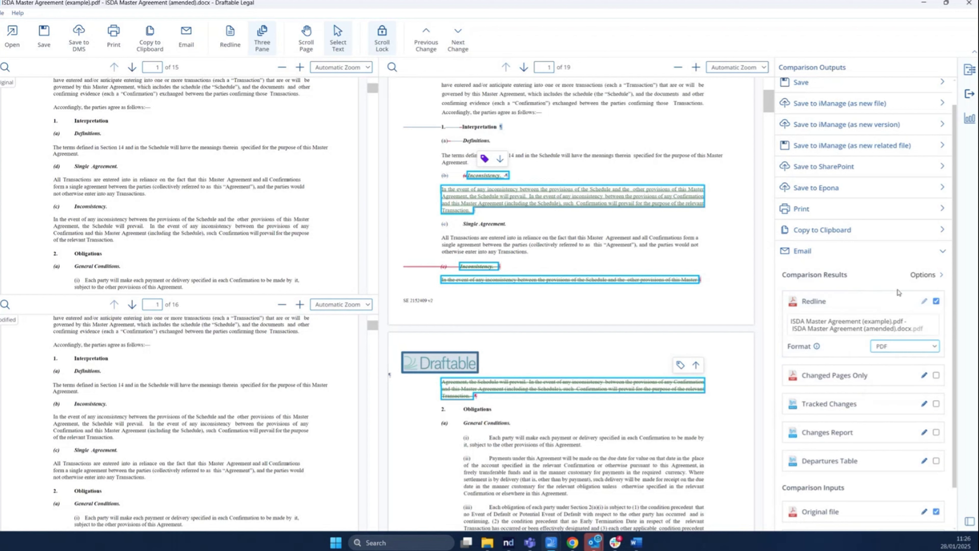
# Step: Set the modified file's email attachment format to DOCX
pyautogui.scroll(-1, 823, 372)
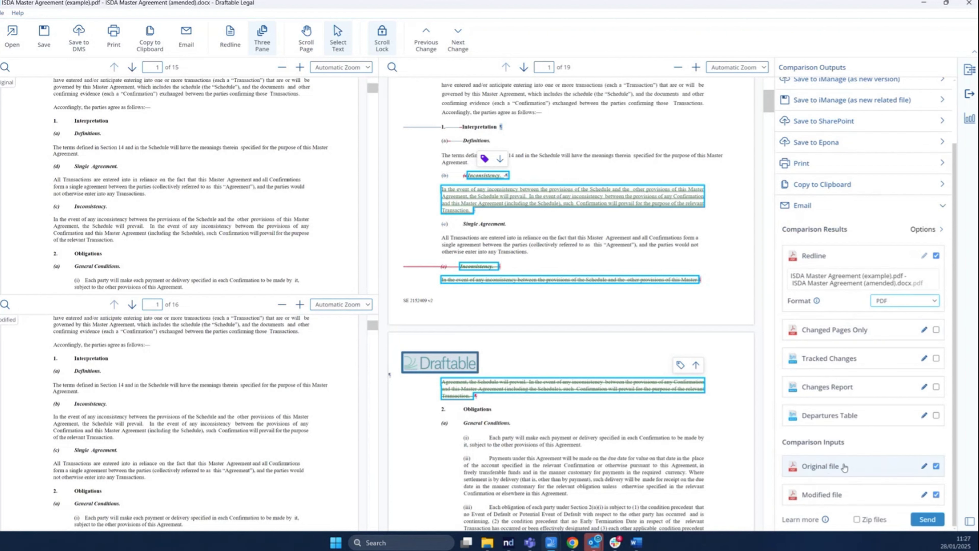
pyautogui.click(925, 496)
pyautogui.click(907, 495)
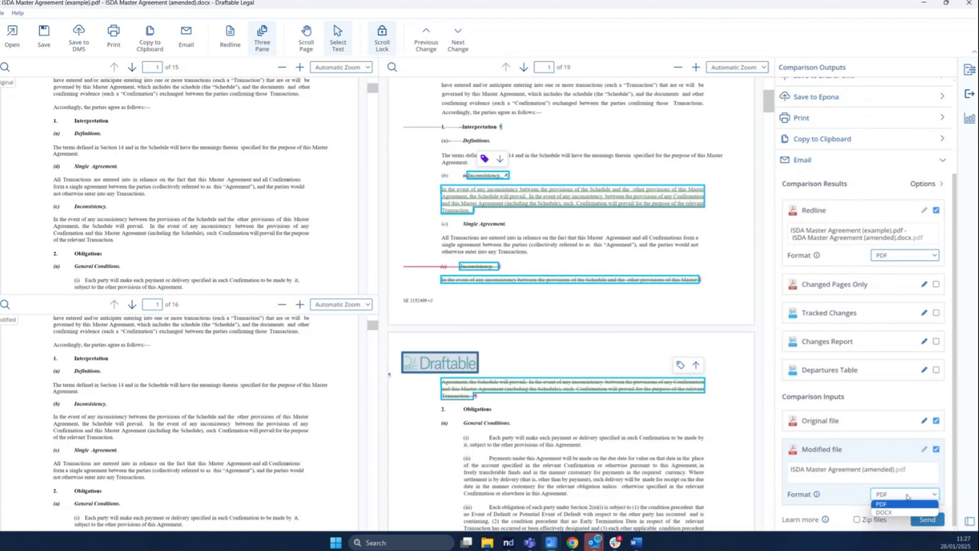
pyautogui.click(898, 512)
# Step: Rename the modified file's email attachment as "Please only change this doc"
pyautogui.moveTo(904, 477); pyautogui.dragTo(775, 470)
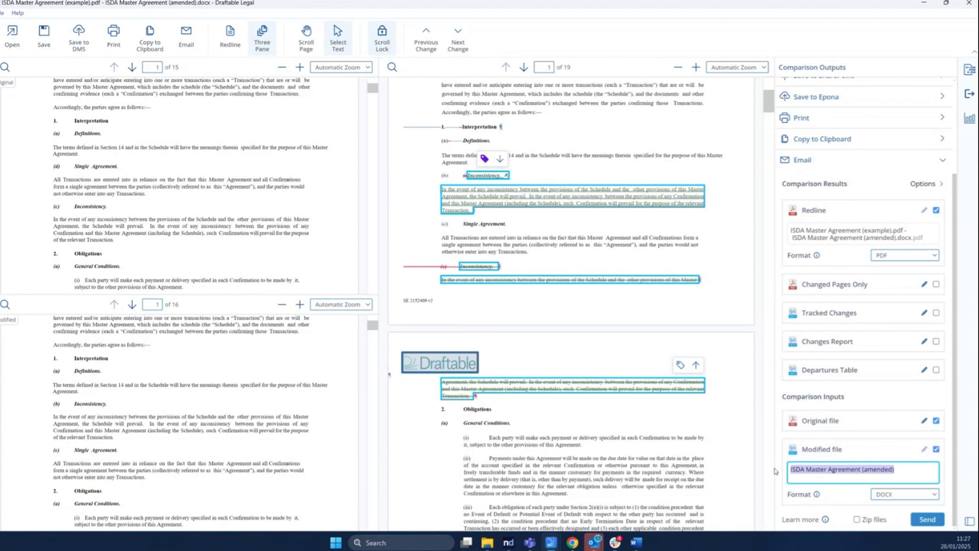
pyautogui.write('lease omn')
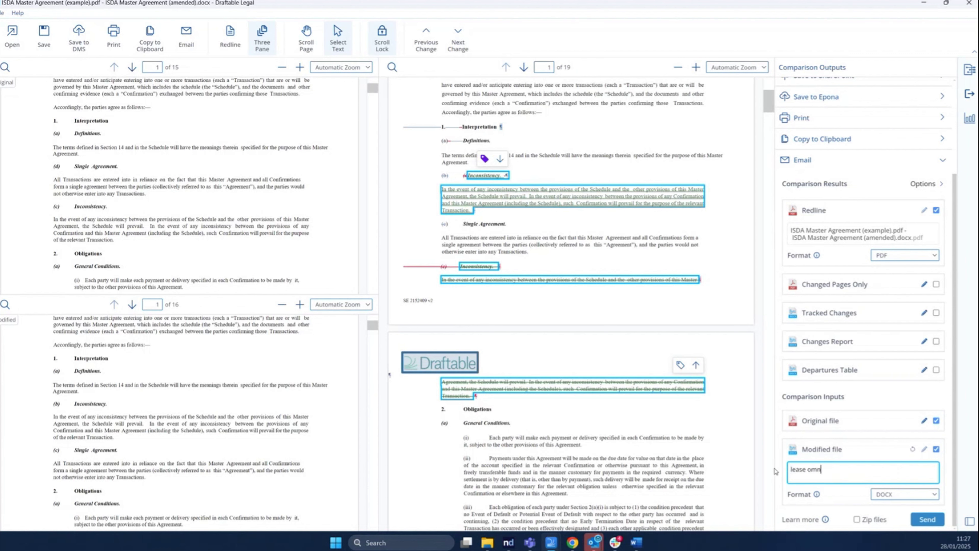
pyautogui.press('BackSpace')
pyautogui.press('BackSpace')
pyautogui.press('BackSpace')
pyautogui.press('BackSpace')
pyautogui.press('BackSpace')
pyautogui.write('Please only change this doc')
pyautogui.click(908, 393)
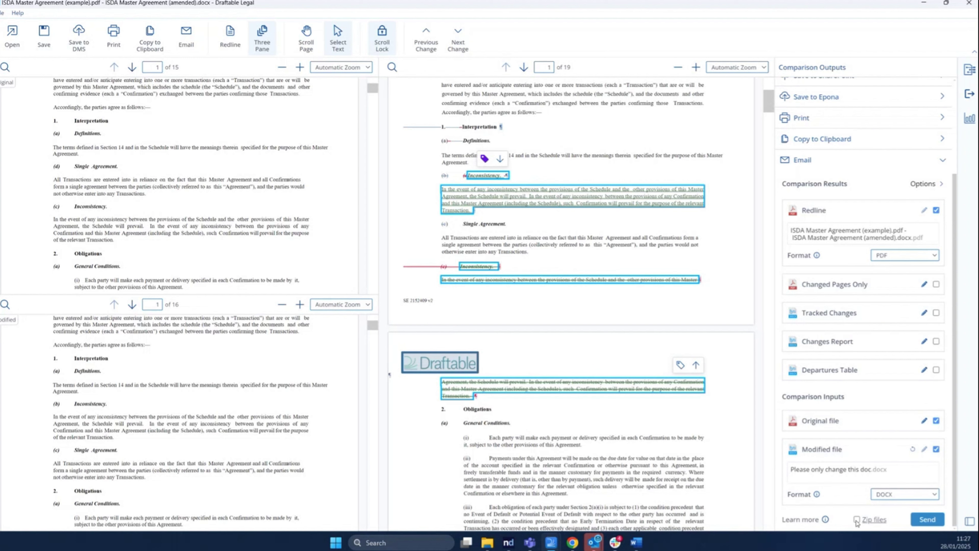
# Step: Generate the Outlook email with the selected comparison files attached, look it over and close the message
pyautogui.click(933, 519)
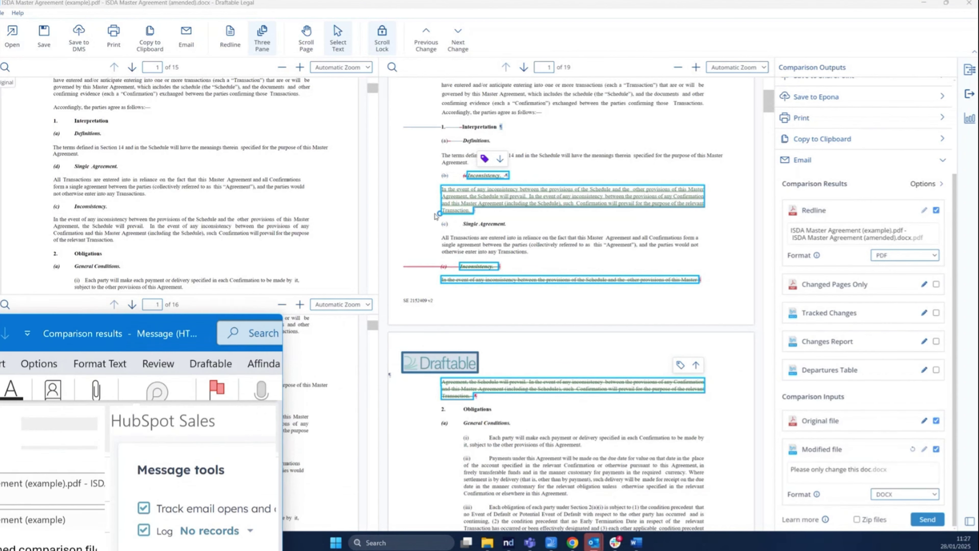
pyautogui.click(768, 64)
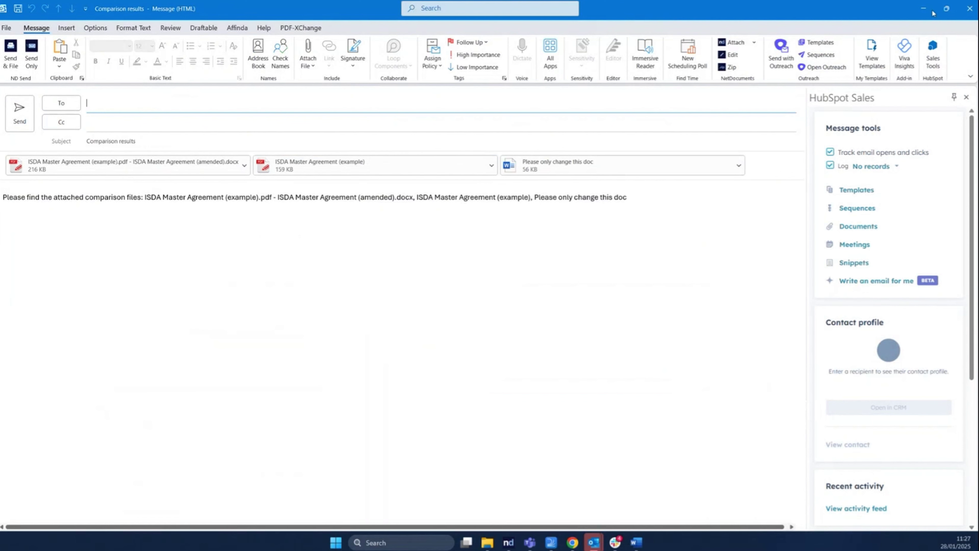
pyautogui.click(969, 12)
pyautogui.click(494, 295)
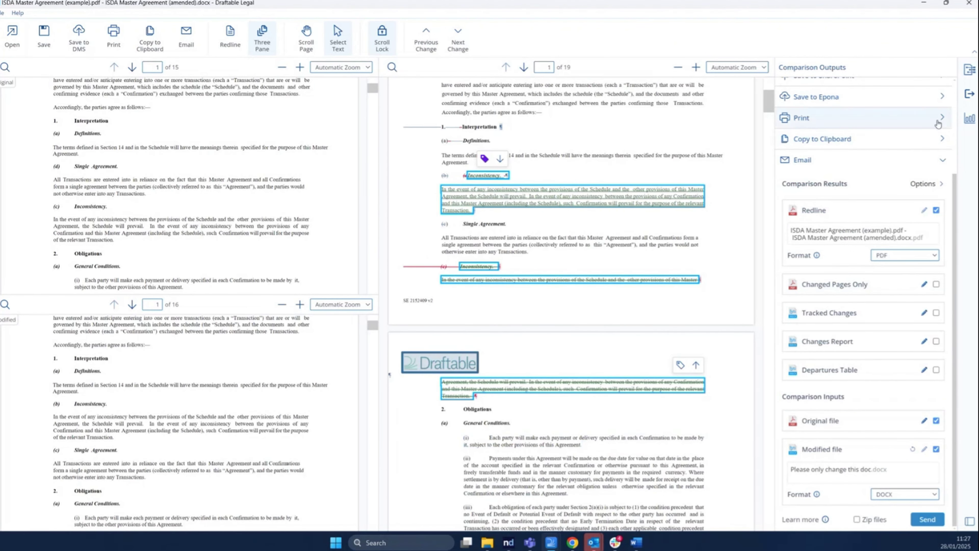
# Step: Close the ISDA Master Agreement comparison and remove both documents from the New Comparison window
pyautogui.click(968, 3)
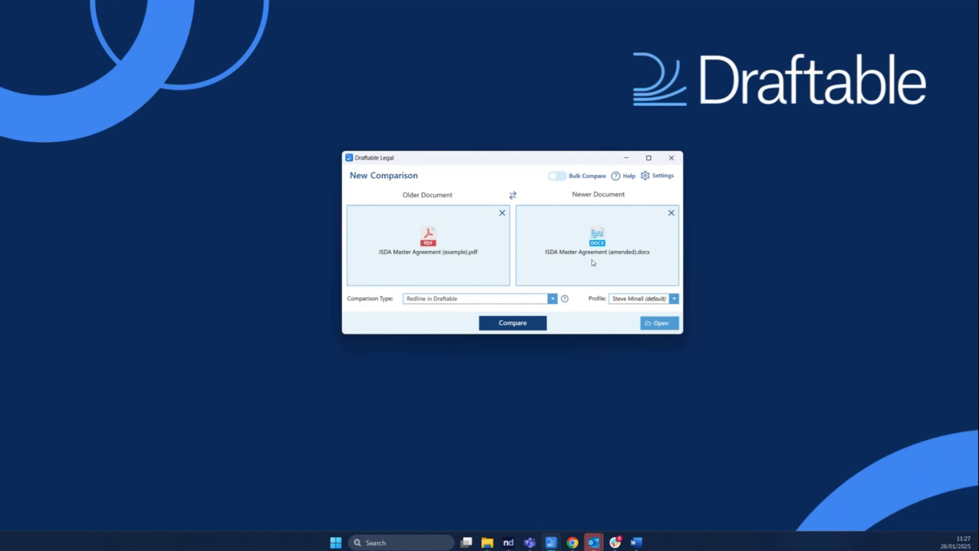
pyautogui.click(502, 213)
pyautogui.click(671, 213)
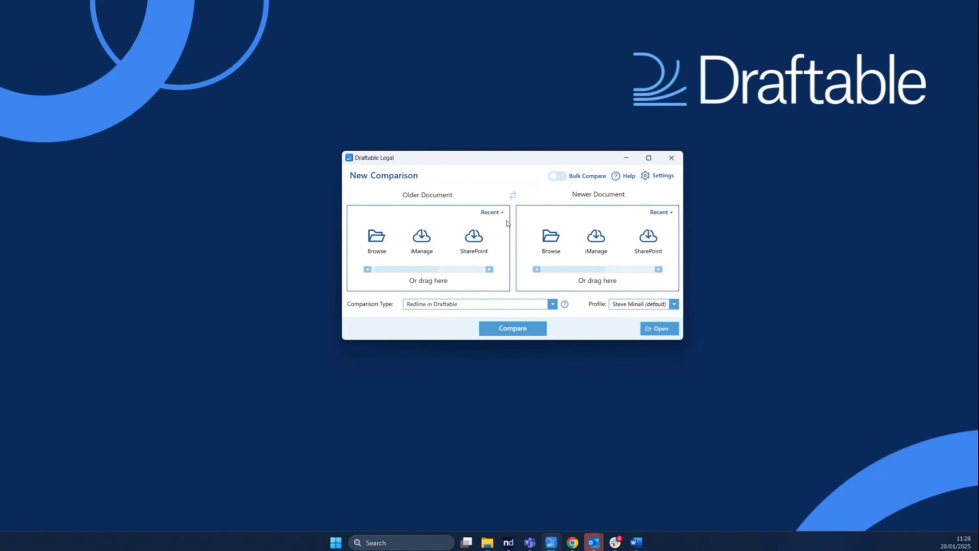
# Step: Turn on Bulk Compare and add the SFA (v 0) term facility document from the Demo Folder as the first older document
pyautogui.click(556, 176)
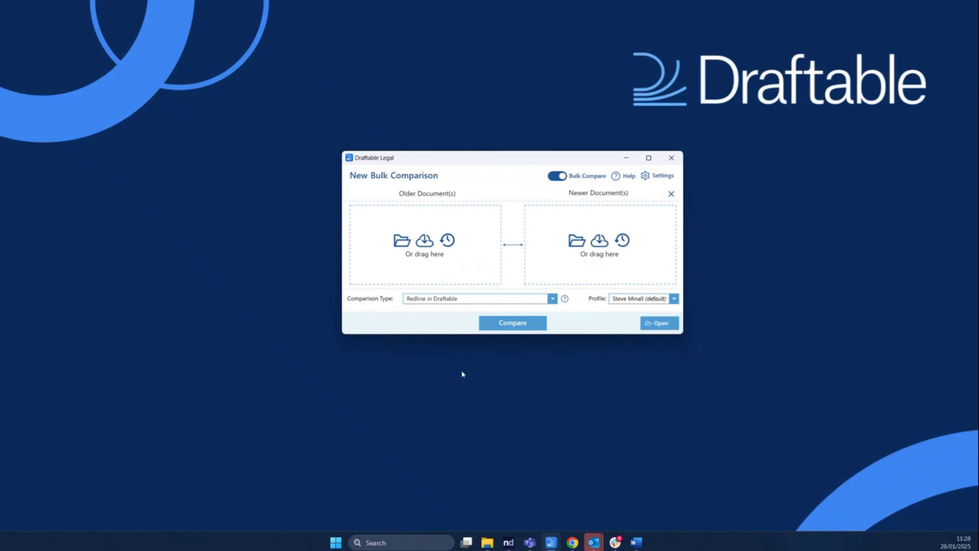
pyautogui.moveTo(552, 159); pyautogui.dragTo(797, 160)
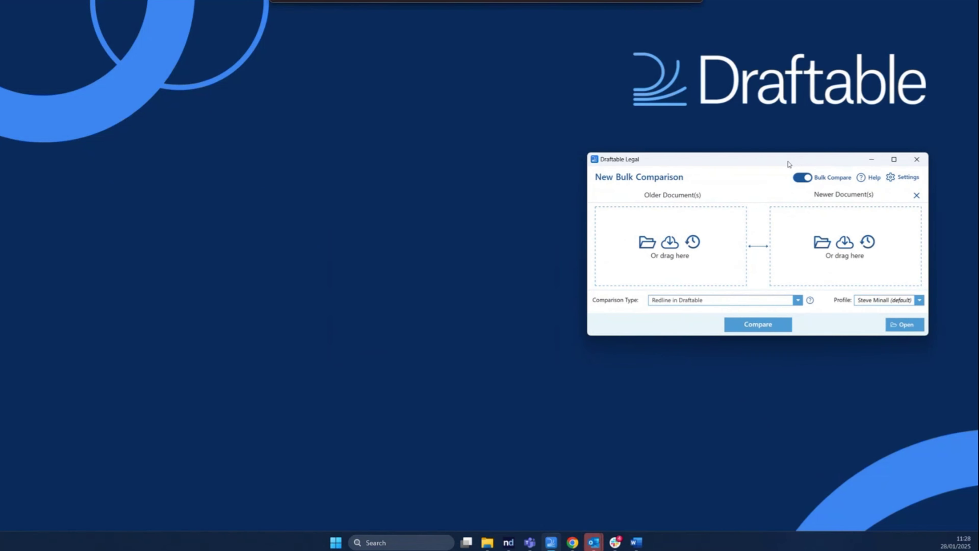
pyautogui.click(487, 541)
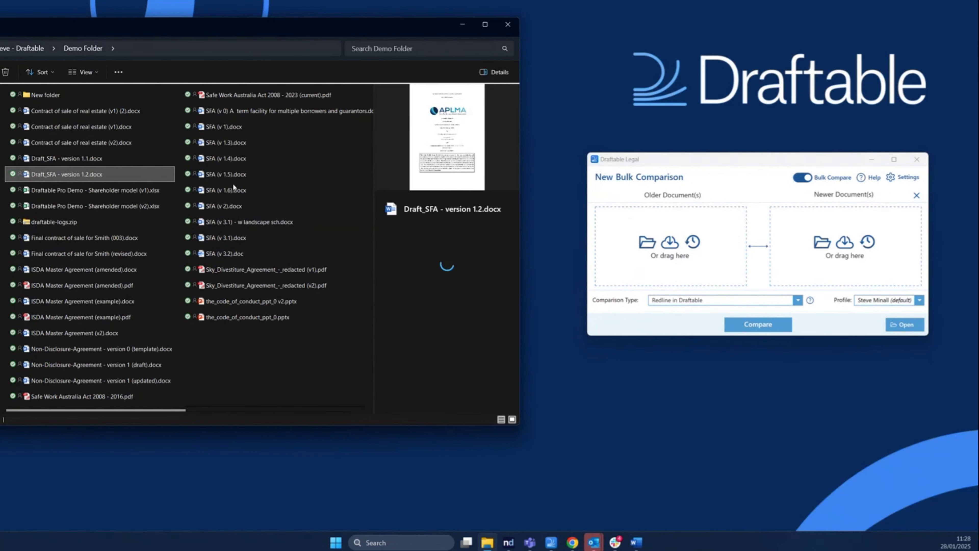
pyautogui.moveTo(231, 116); pyautogui.dragTo(656, 243)
# Step: Add SFA (v 1.3).docx from the Demo Folder as the first newer document
pyautogui.moveTo(250, 132); pyautogui.dragTo(270, 232)
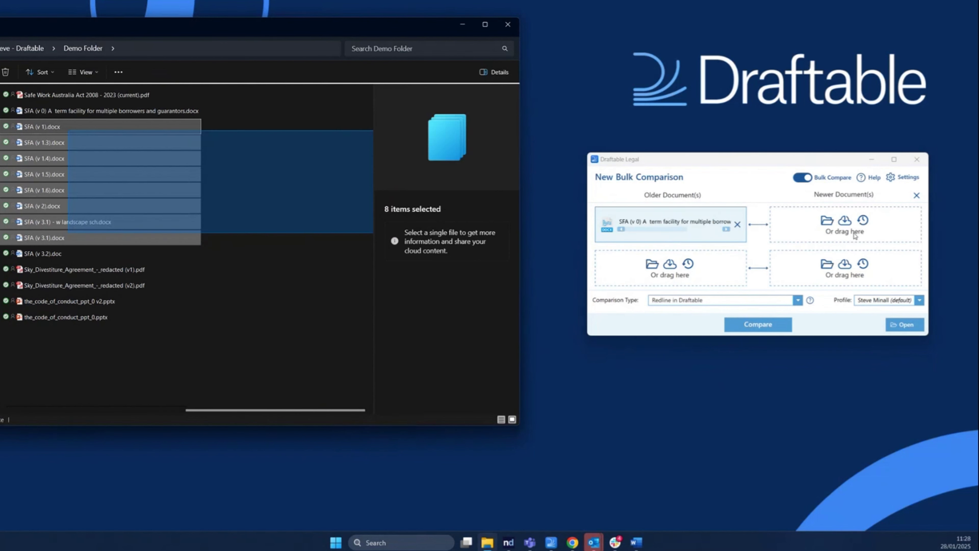
pyautogui.click(58, 88)
pyautogui.click(73, 130)
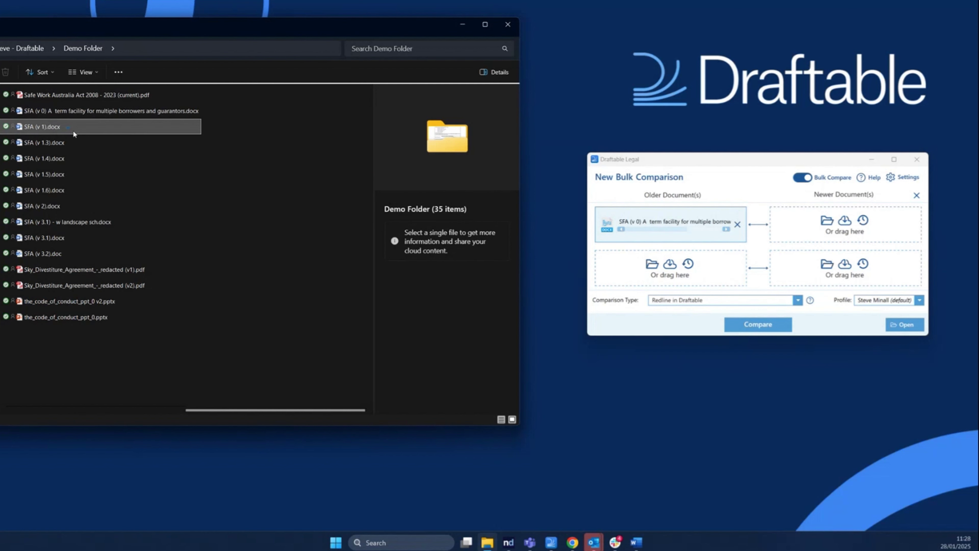
pyautogui.keyDown('shift'); pyautogui.click(77, 286); pyautogui.keyUp('shift')
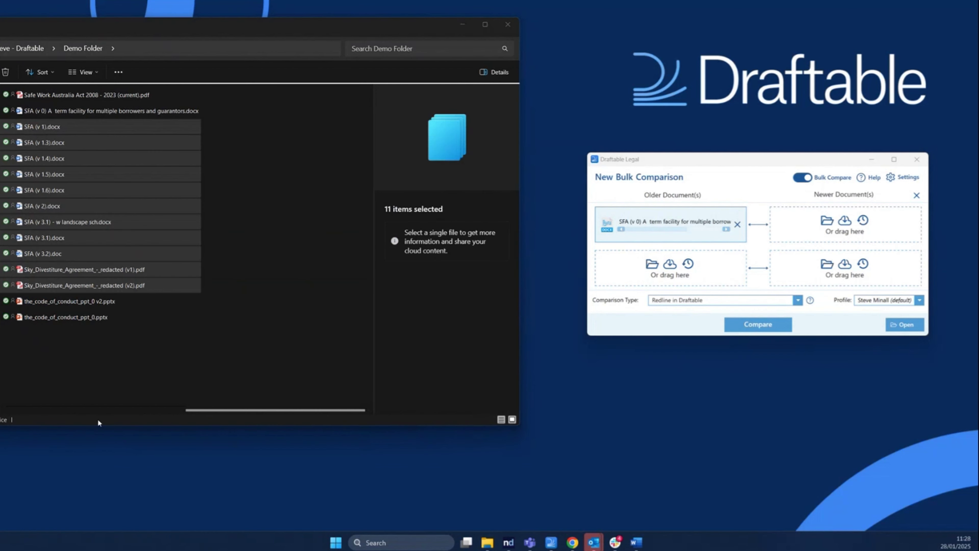
pyautogui.click(76, 125)
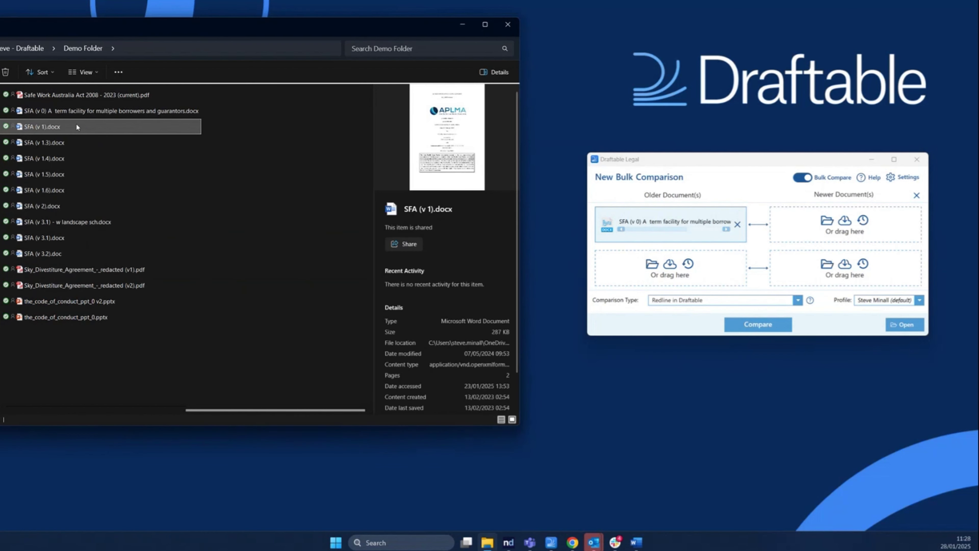
pyautogui.moveTo(88, 143); pyautogui.dragTo(786, 224)
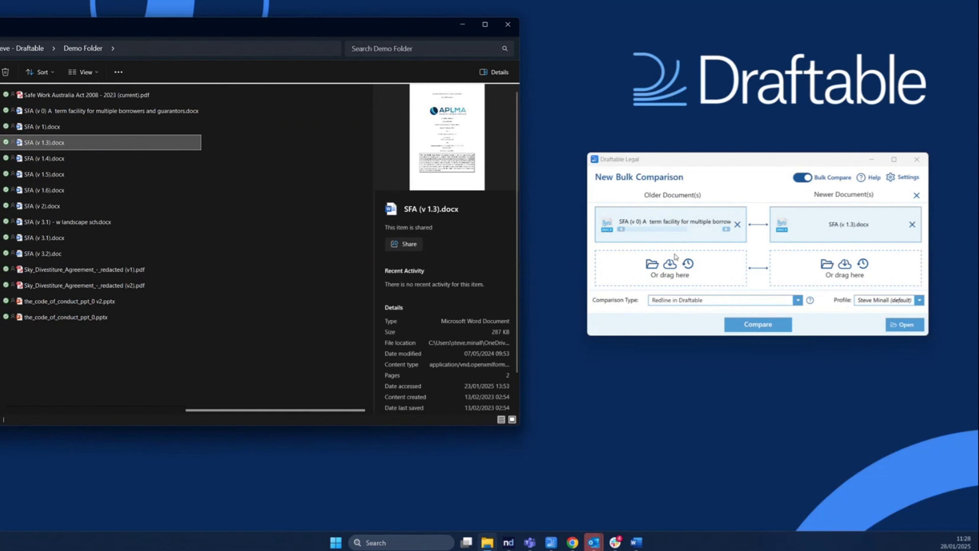
pyautogui.click(42, 159)
pyautogui.press('Return')
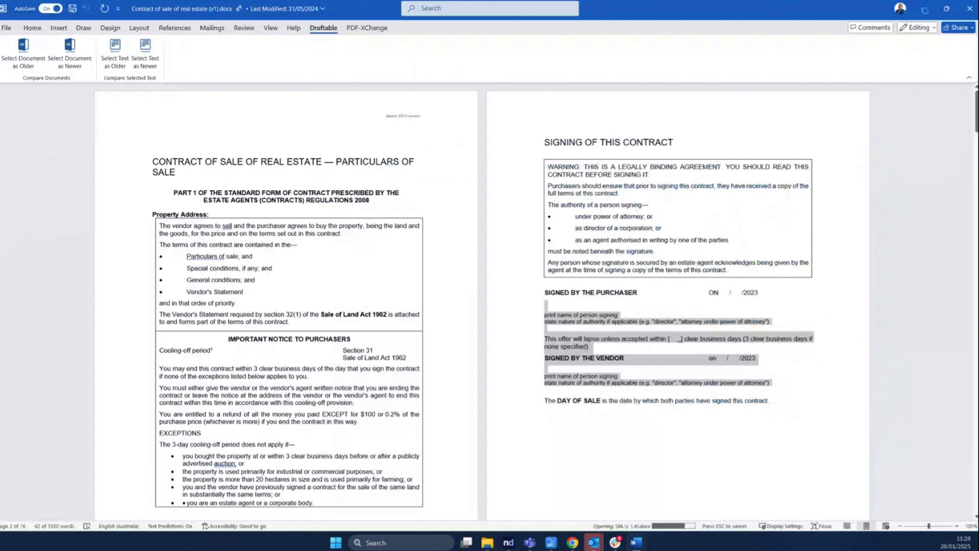
pyautogui.click(929, 12)
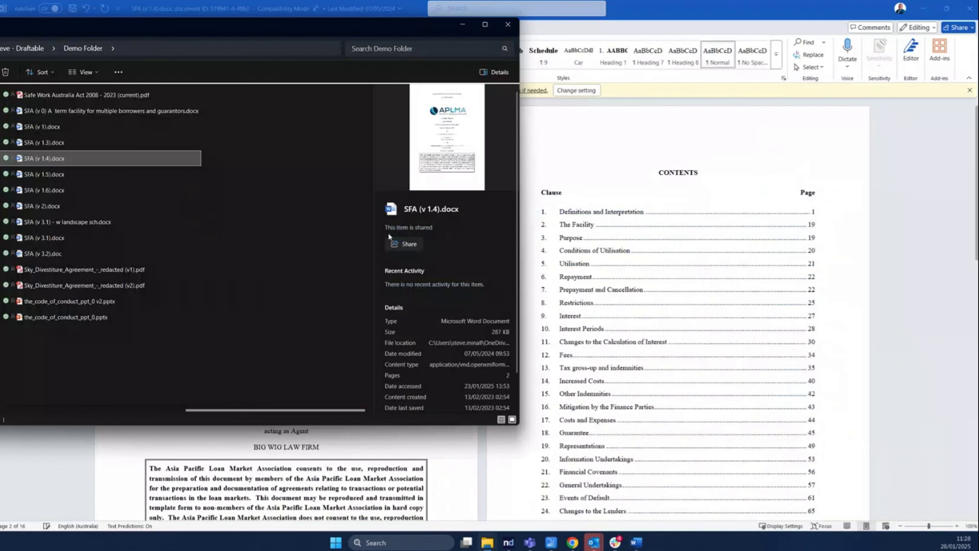
pyautogui.click(551, 542)
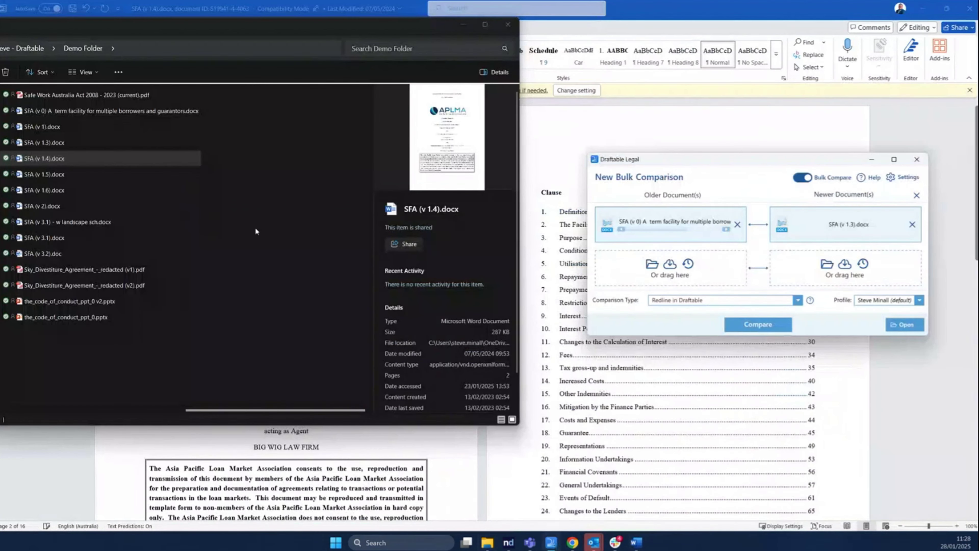
# Step: Add two more pairs, older to newer: SFA (v 1.5) with SFA (v 1.6), and SFA (v 2) with SFA (v 3.1) - w landscape sch
pyautogui.moveTo(40, 175); pyautogui.dragTo(596, 269)
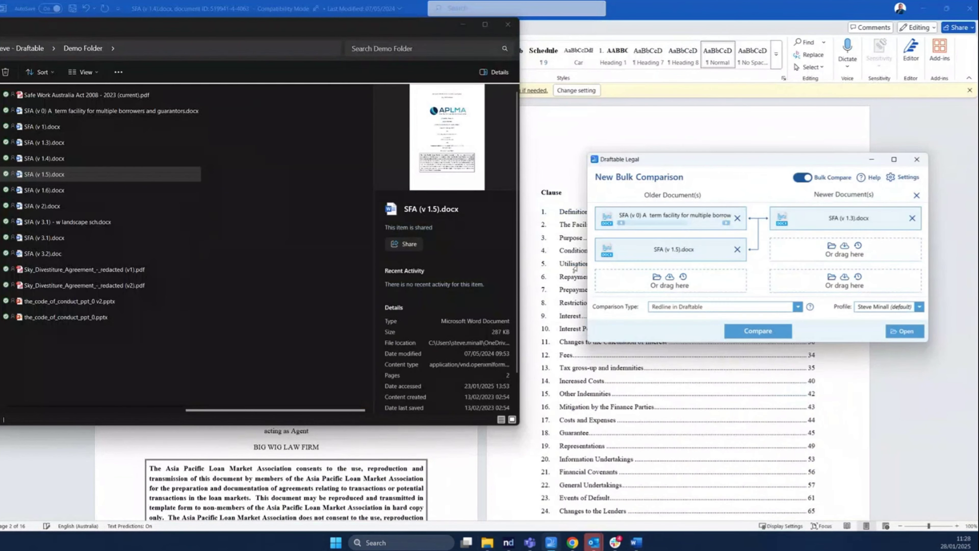
pyautogui.moveTo(32, 190); pyautogui.dragTo(844, 249)
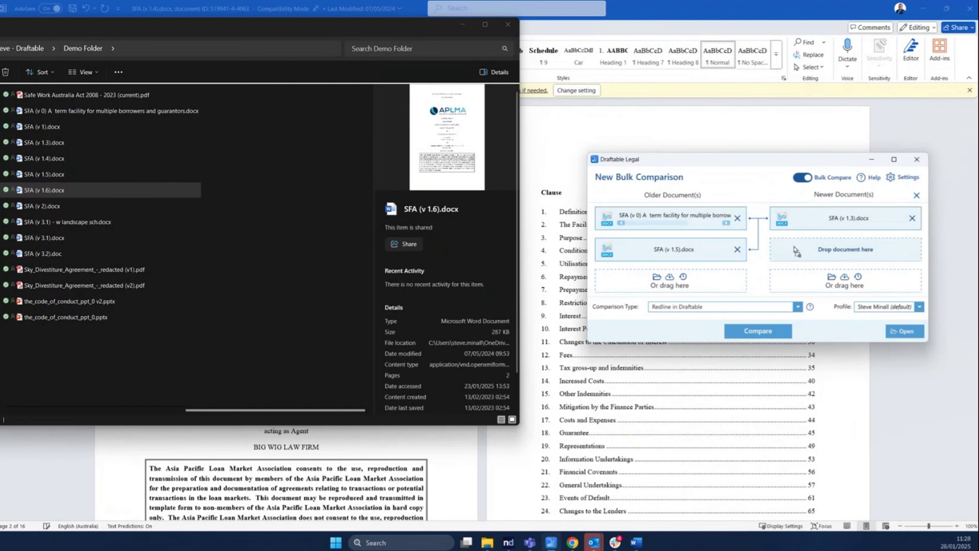
pyautogui.moveTo(44, 209); pyautogui.dragTo(656, 280)
pyautogui.moveTo(48, 223); pyautogui.dragTo(804, 295)
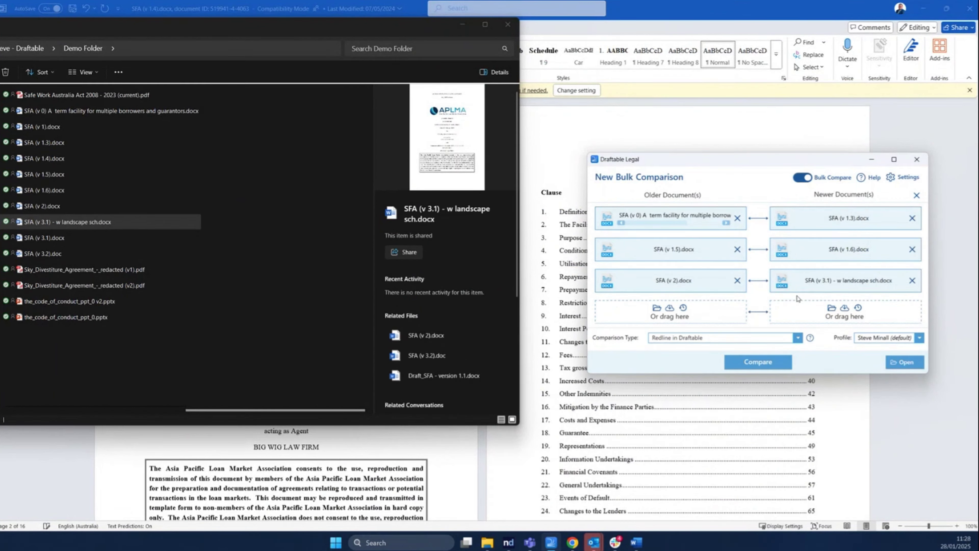
# Step: Minimise File Explorer and Word, and move the bulk comparison window to a clear area of the desktop
pyautogui.click(457, 28)
pyautogui.click(462, 24)
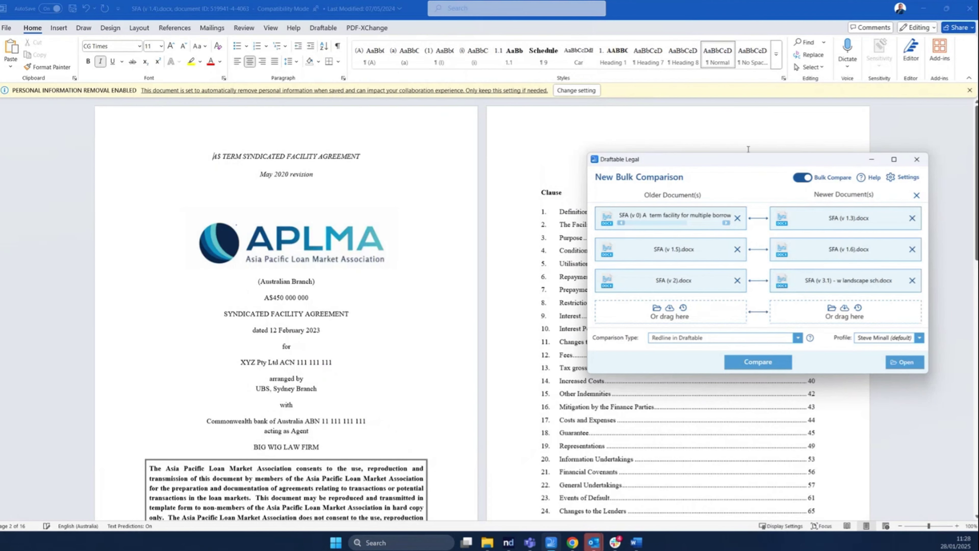
pyautogui.moveTo(675, 159); pyautogui.dragTo(544, 156)
pyautogui.click(924, 10)
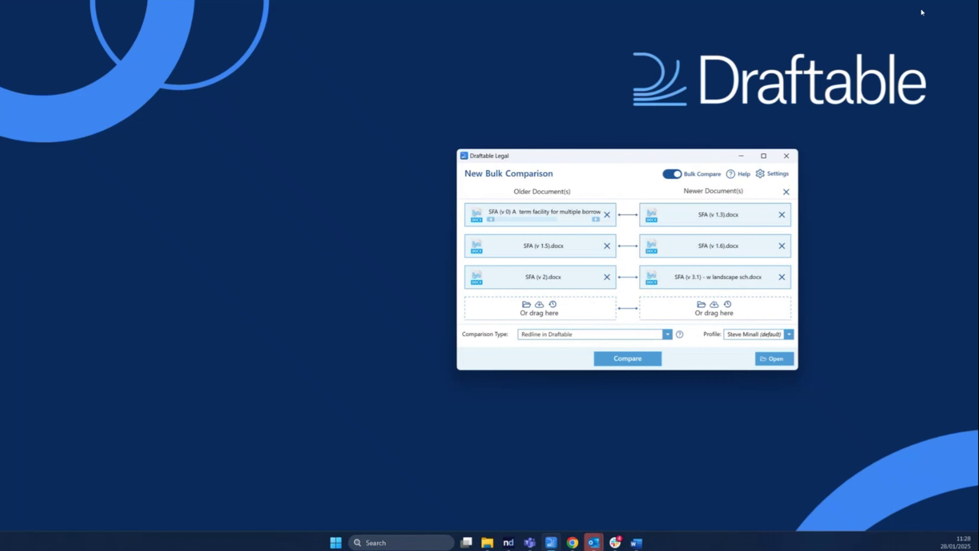
pyautogui.moveTo(629, 156); pyautogui.dragTo(360, 118)
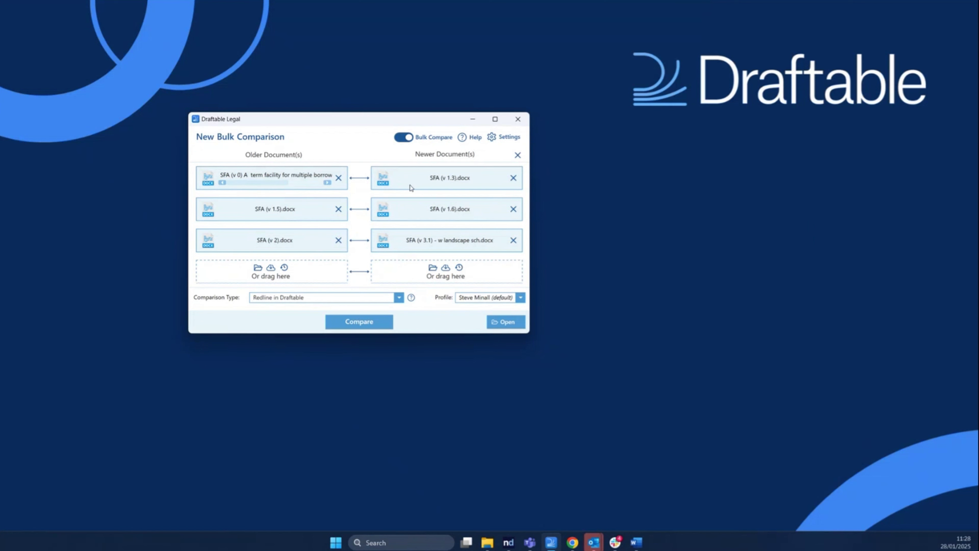
# Step: Re-pair the SFA documents as v 0 with v 2, v 1.3 with v 1.6 and v 1.5 with v 3.1, and run, then cancel, the comparison
pyautogui.moveTo(412, 187); pyautogui.dragTo(313, 216)
pyautogui.moveTo(461, 177); pyautogui.dragTo(319, 247)
pyautogui.click(361, 328)
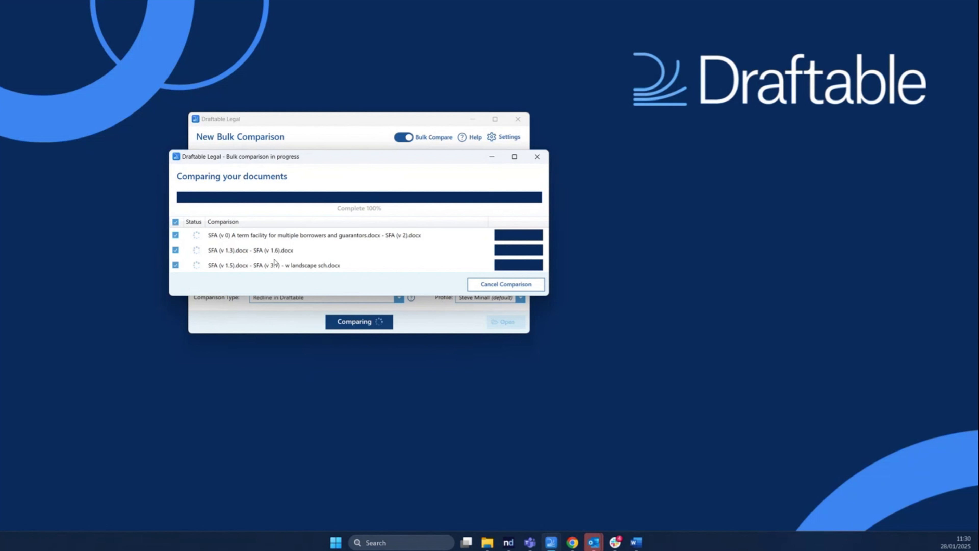
pyautogui.click(515, 285)
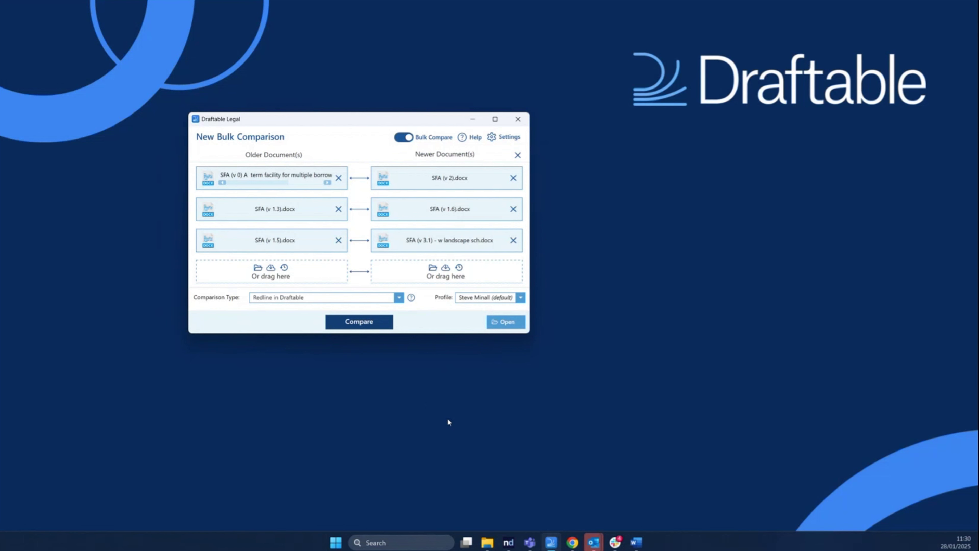
# Step: Remove all older and newer documents from the bulk comparison and turn Bulk Compare off
pyautogui.click(338, 178)
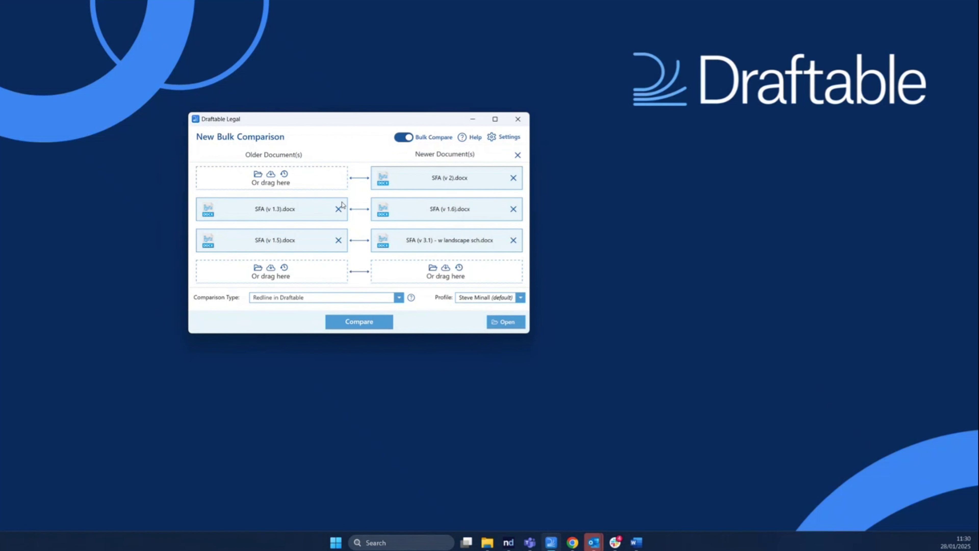
pyautogui.click(339, 209)
pyautogui.click(338, 240)
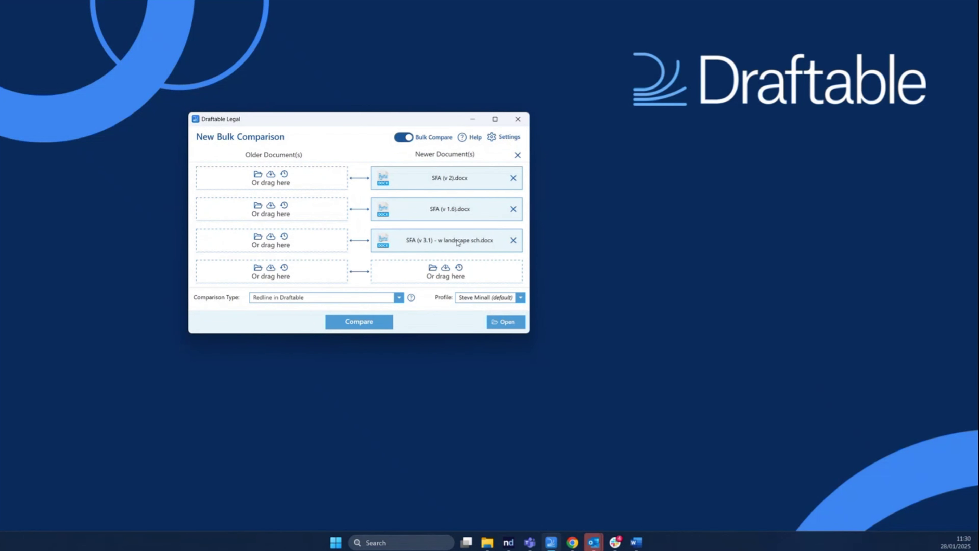
pyautogui.click(513, 240)
pyautogui.click(513, 209)
pyautogui.click(513, 184)
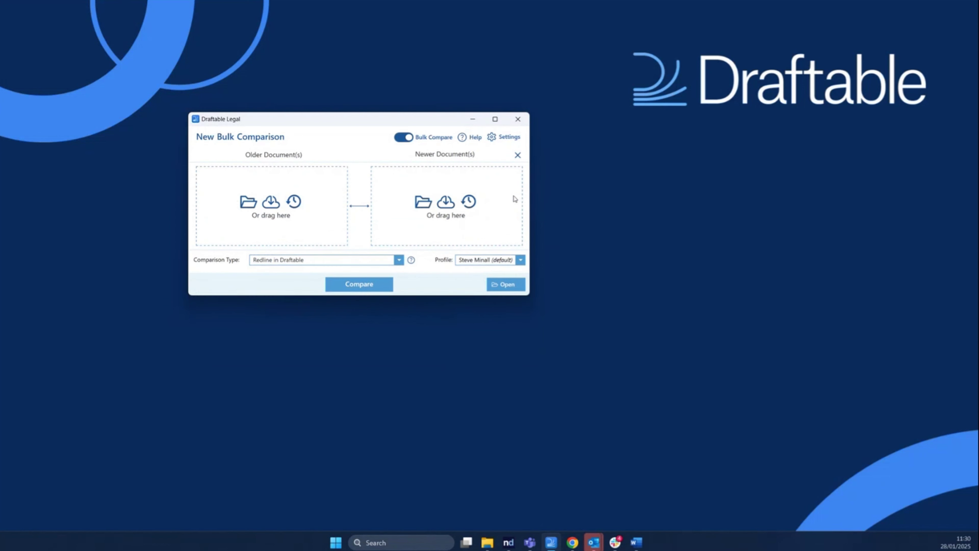
pyautogui.click(403, 137)
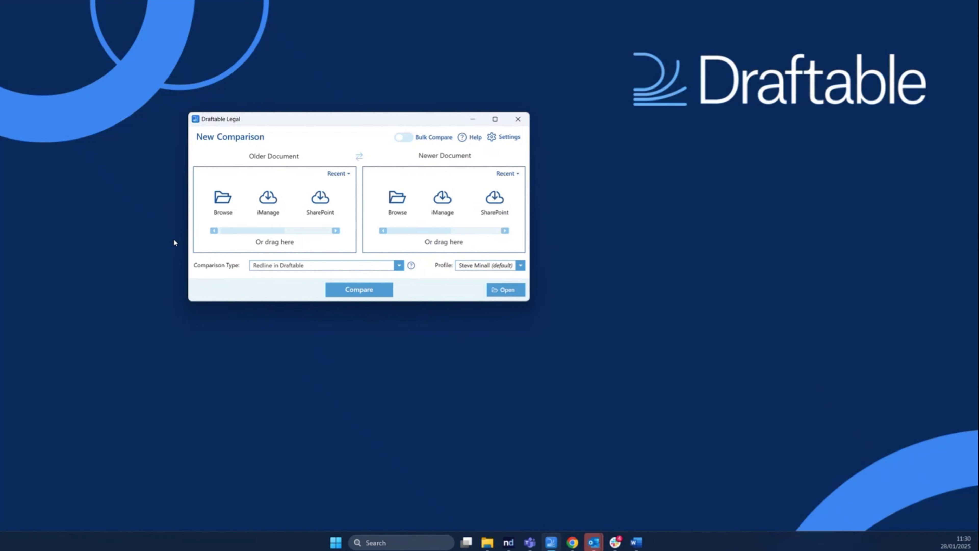
pyautogui.click(408, 139)
pyautogui.click(402, 142)
# Step: Move the comparison window clear of File Explorer and add Draft_SFA - version 1.1.docx from the Demo Folder as the older document
pyautogui.moveTo(389, 123); pyautogui.dragTo(739, 150)
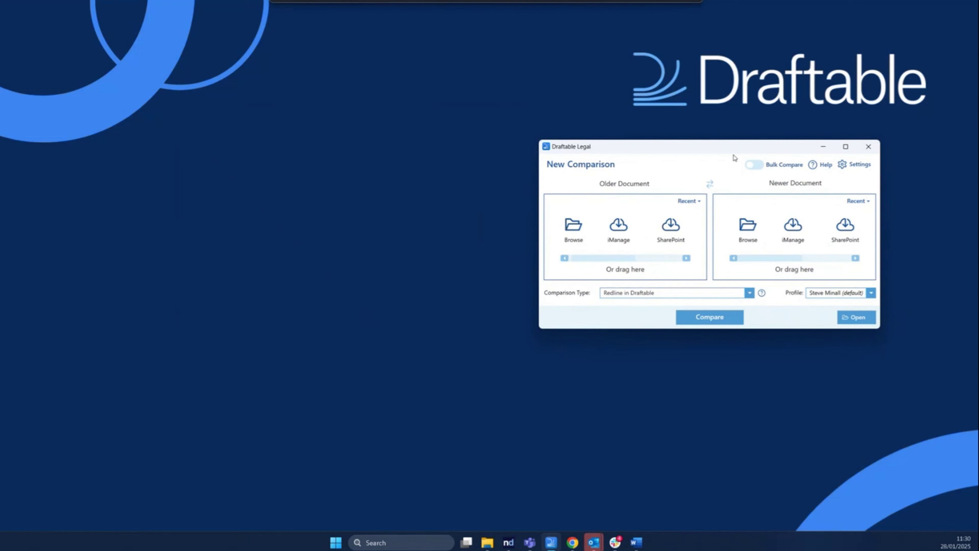
pyautogui.click(489, 546)
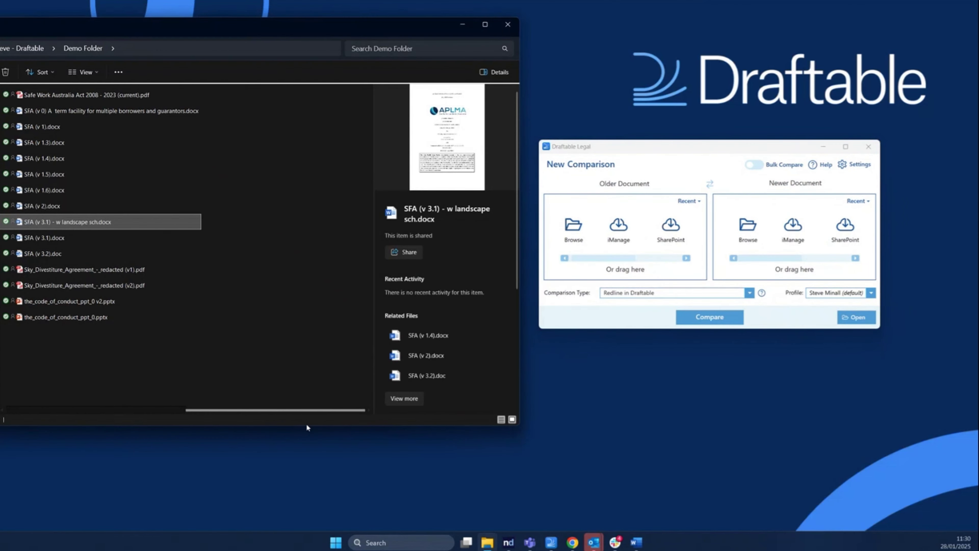
pyautogui.moveTo(308, 410); pyautogui.dragTo(208, 409)
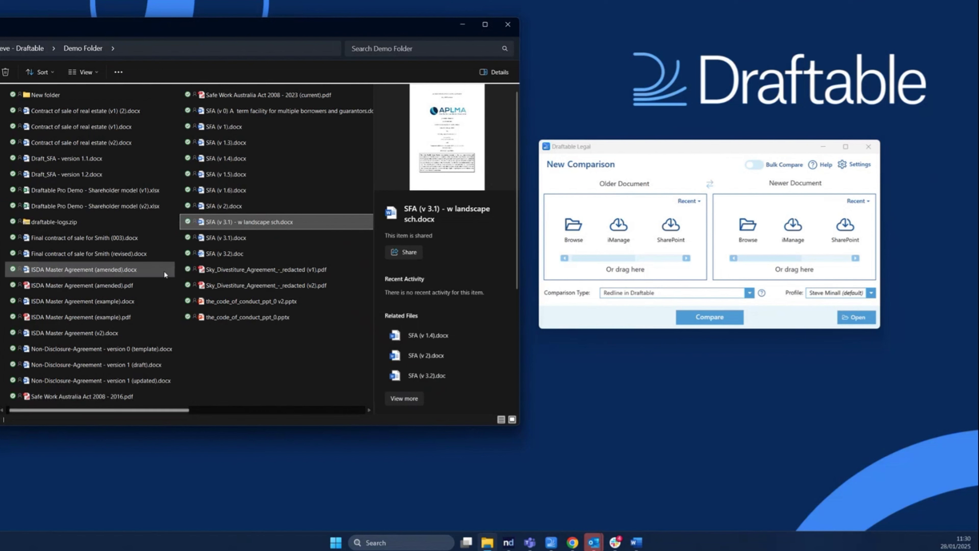
pyautogui.moveTo(91, 163); pyautogui.dragTo(623, 244)
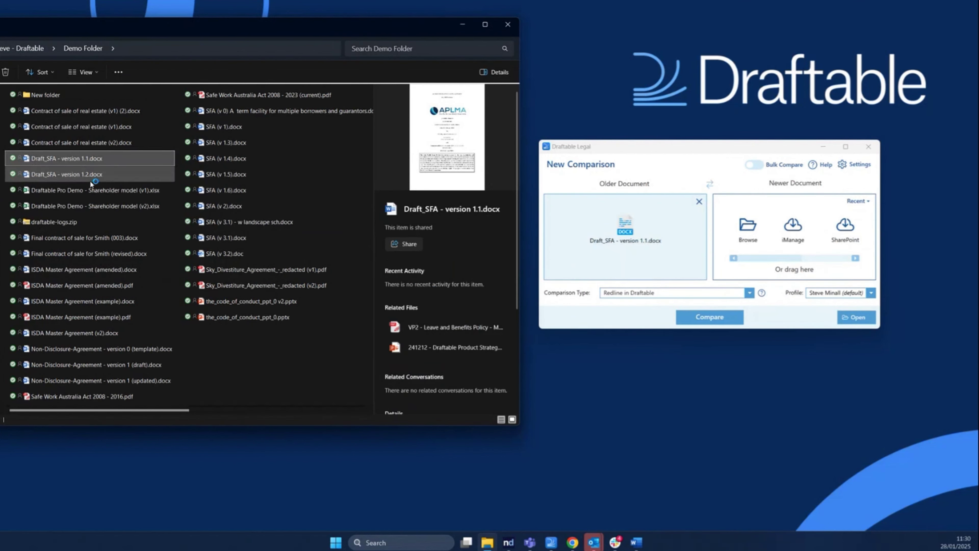
# Step: Run a 1-Click Compare in Draftable from Draft_SFA - version 1.2.docx in the Demo Folder and minimise File Explorer
pyautogui.rightClick(84, 175)
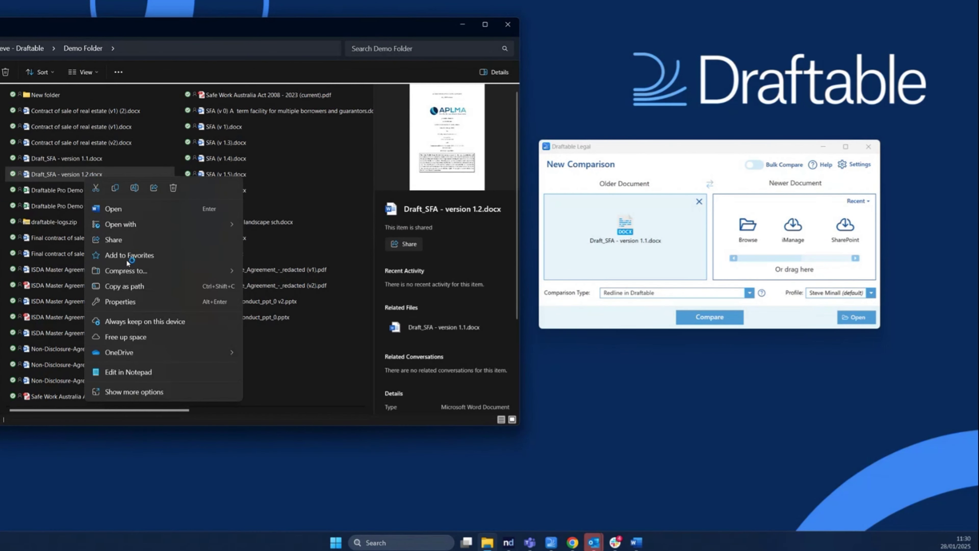
pyautogui.click(137, 390)
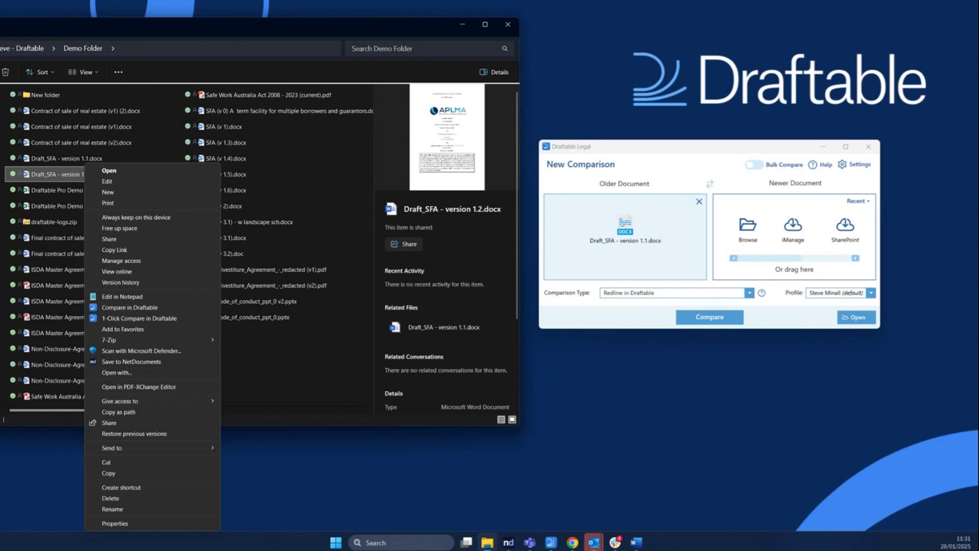
pyautogui.click(126, 317)
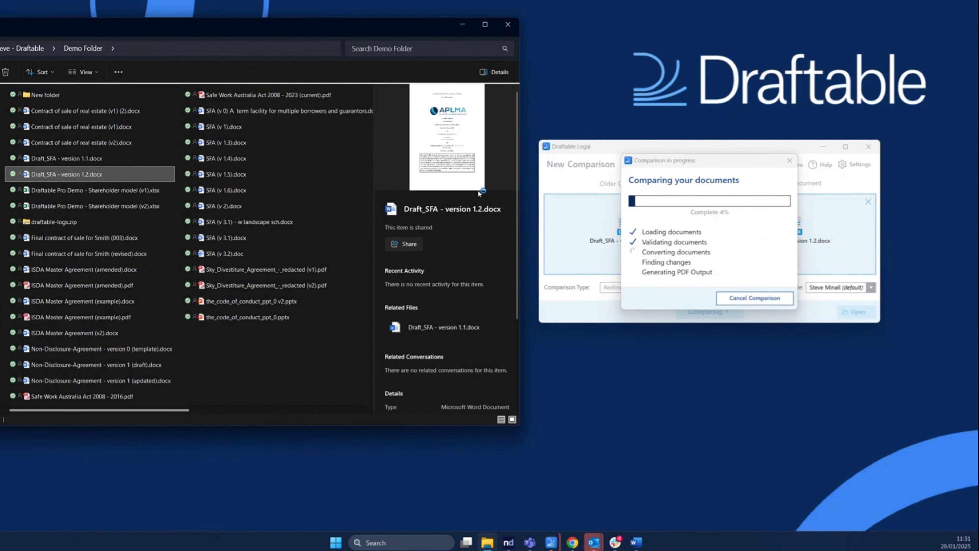
pyautogui.click(463, 25)
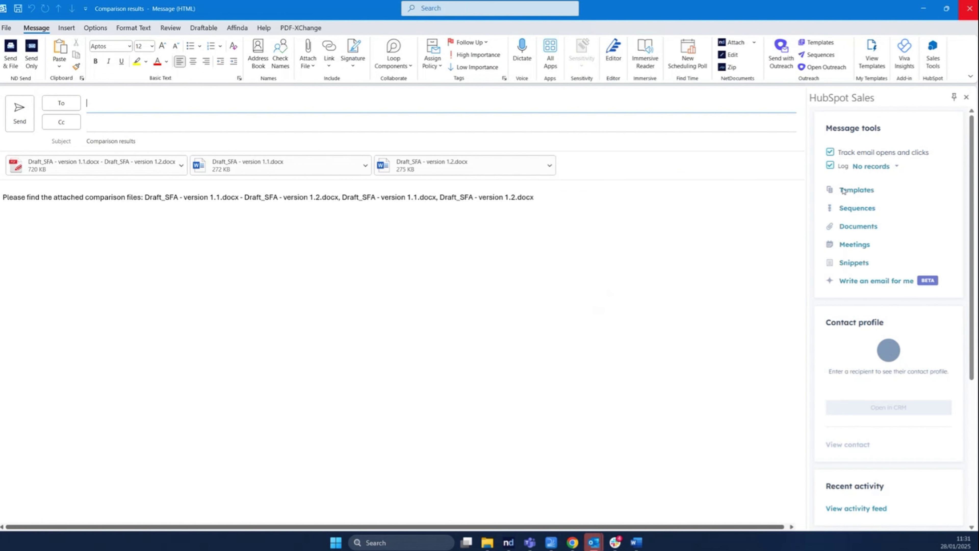
# Step: Close the comparison results email without saving it and remove both Draft_SFA documents from the new comparison
pyautogui.click(968, 13)
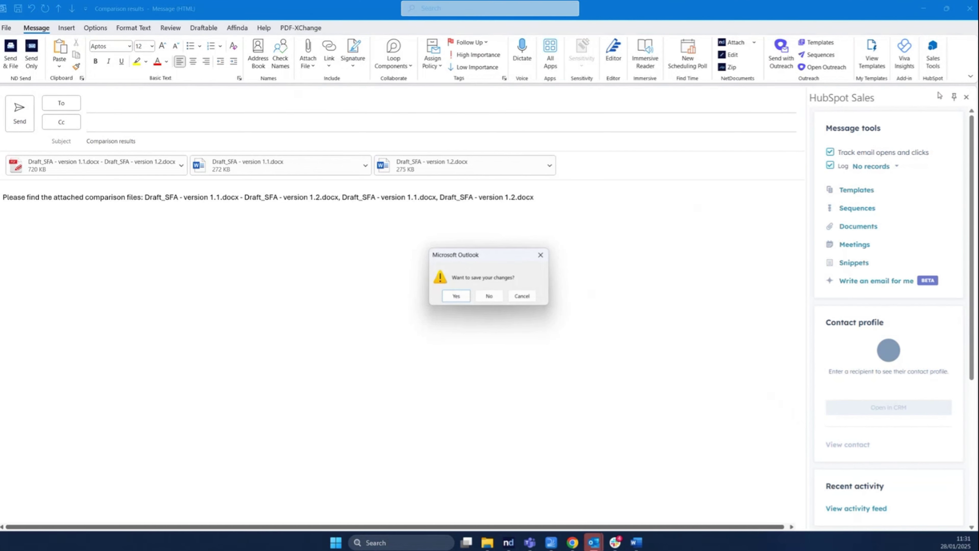
pyautogui.click(488, 295)
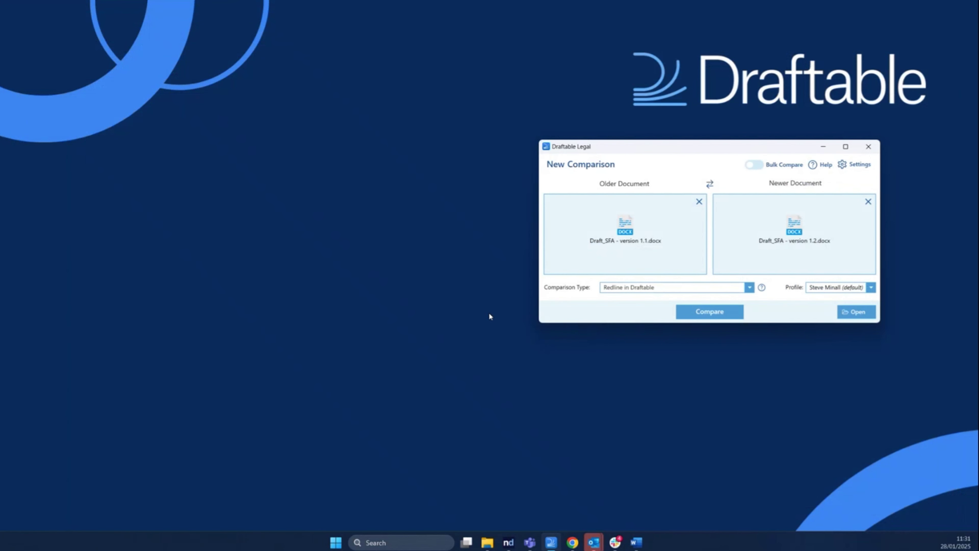
pyautogui.click(699, 201)
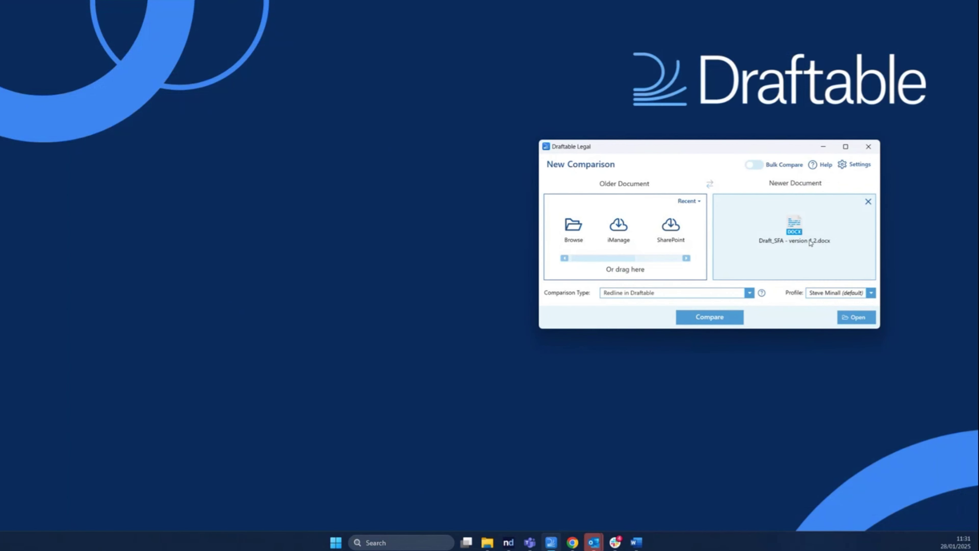
pyautogui.click(868, 202)
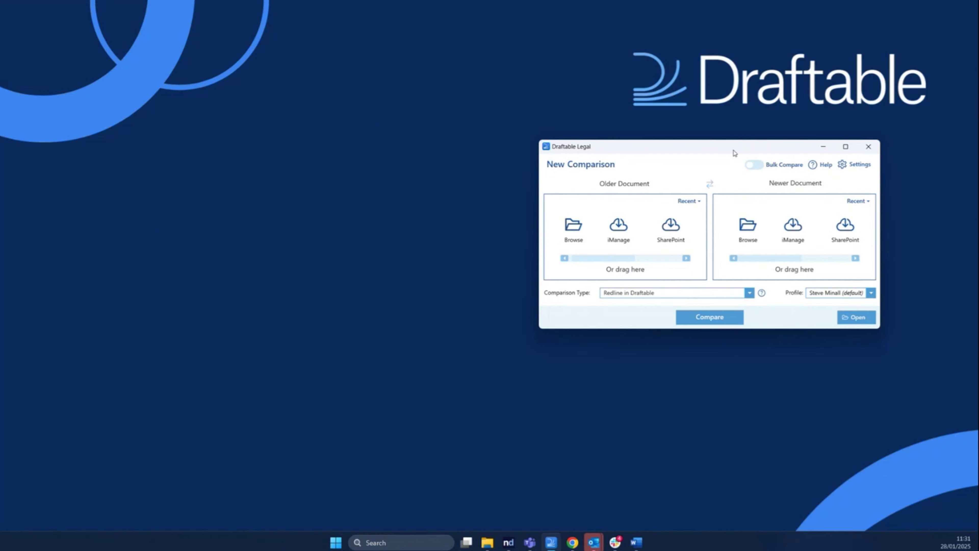
# Step: Load Draftable Pro Demo - Shareholder model (v1).xlsx as the older and (v2).xlsx as the newer document from the recent files
pyautogui.moveTo(734, 151); pyautogui.dragTo(626, 145)
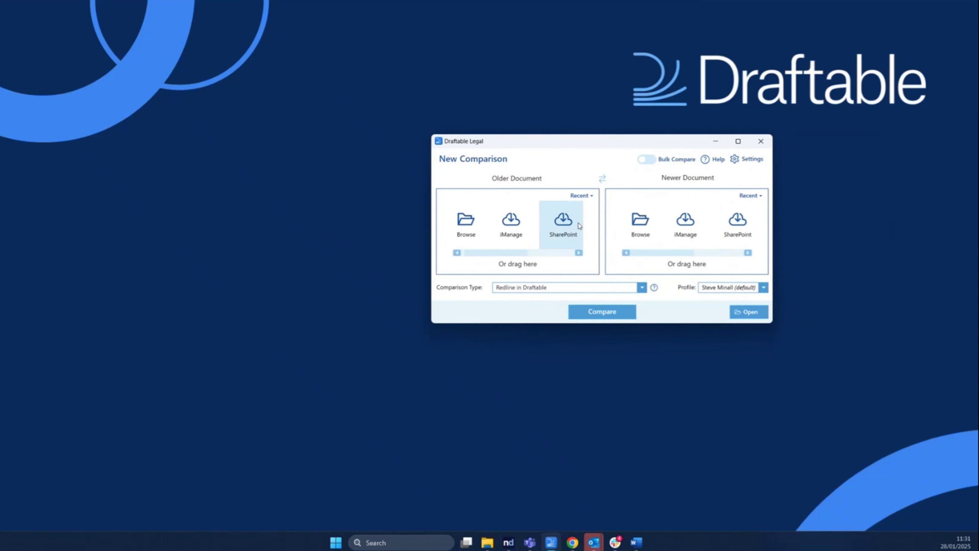
pyautogui.click(582, 196)
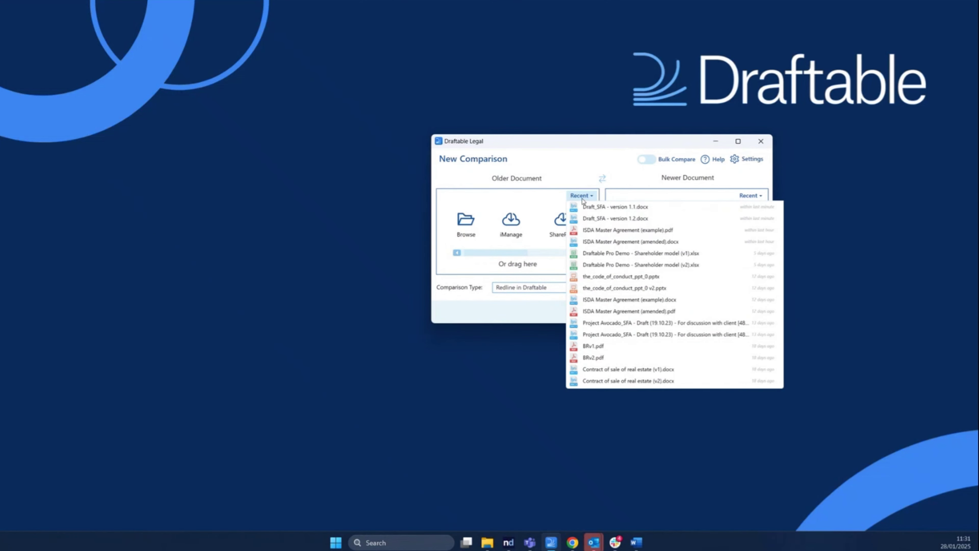
pyautogui.click(602, 256)
pyautogui.click(747, 196)
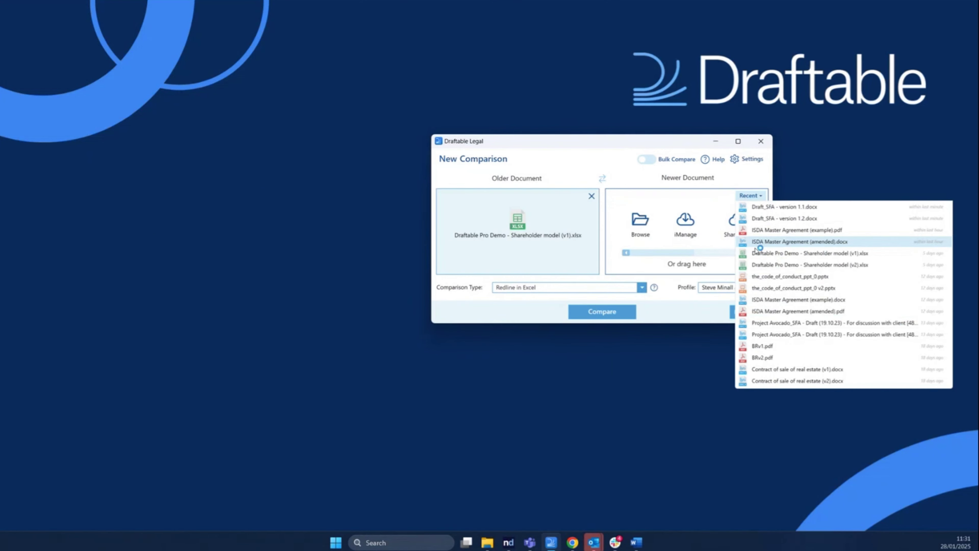
pyautogui.click(758, 265)
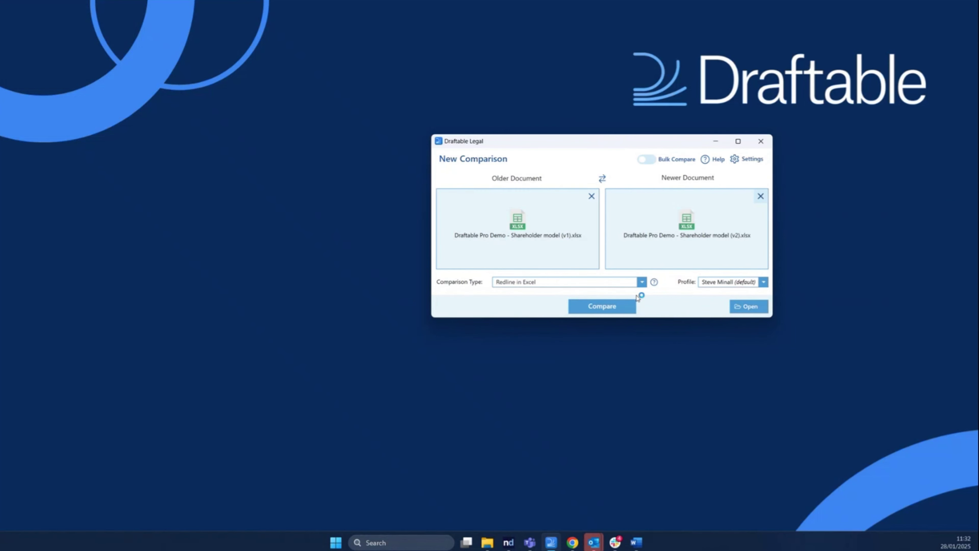
# Step: Set the comparison type to Side by side, compare the two Shareholder model workbooks, and maximise the comparison window
pyautogui.click(642, 282)
pyautogui.click(540, 316)
pyautogui.click(642, 282)
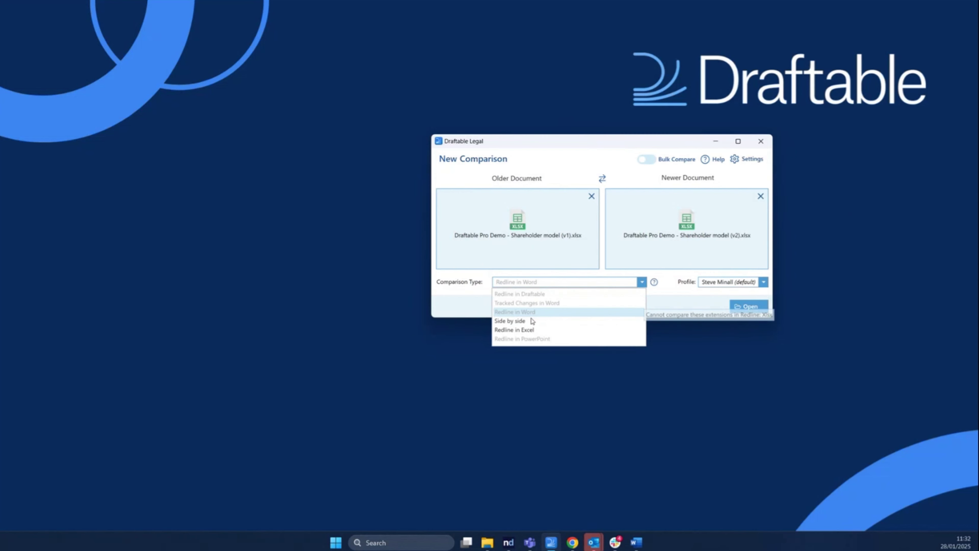
pyautogui.click(533, 320)
pyautogui.click(586, 308)
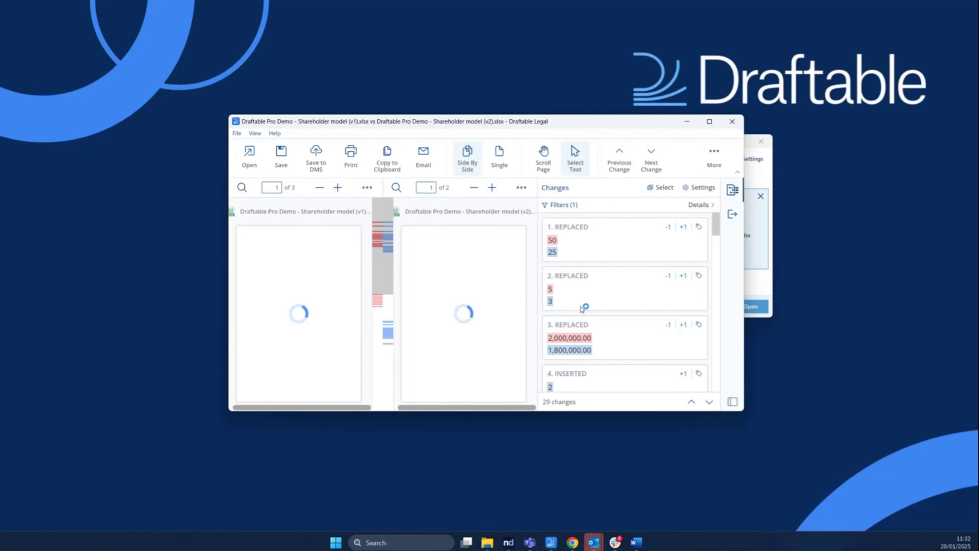
pyautogui.click(709, 122)
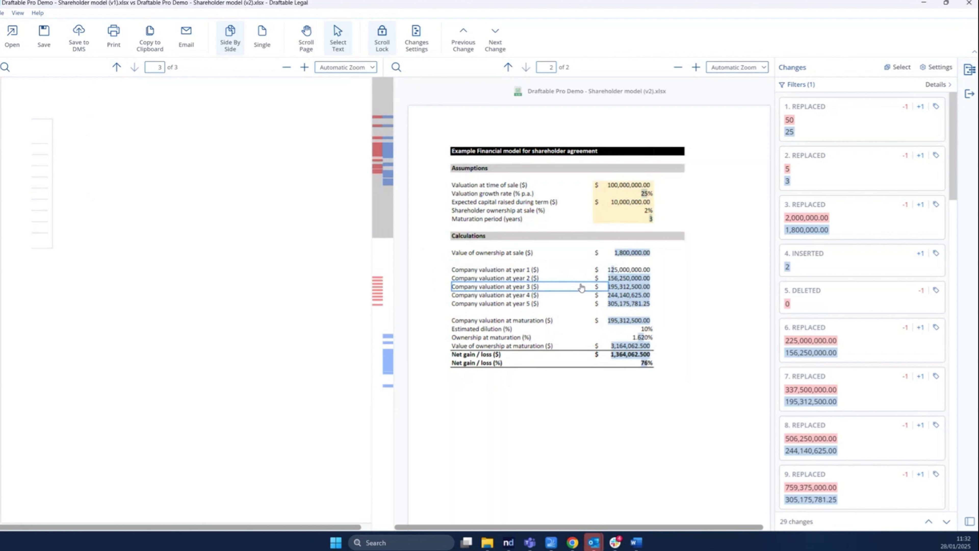
# Step: Examine the side-by-side differences in the Shareholder model's figures and growth chart, and close the comparison
pyautogui.scroll(5, 232, 269)
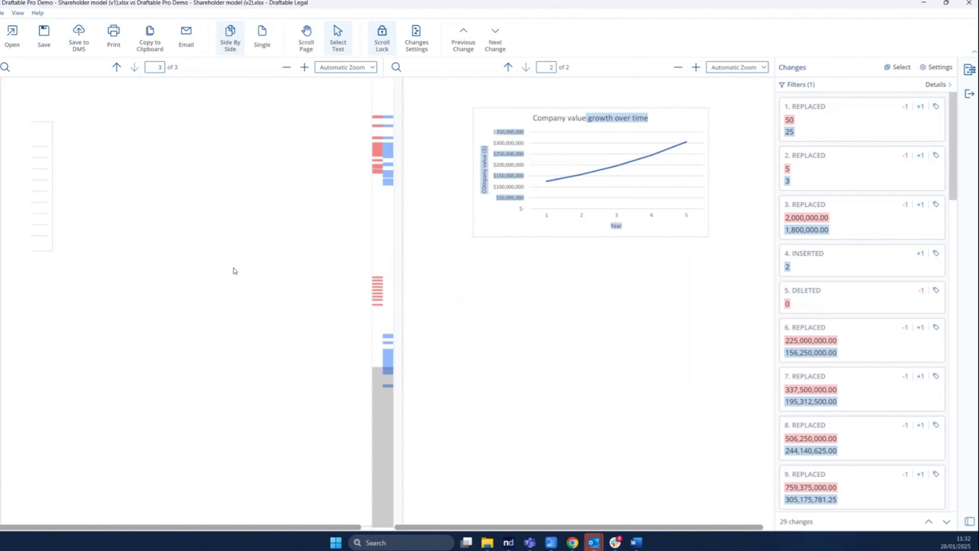
pyautogui.scroll(5, 245, 276)
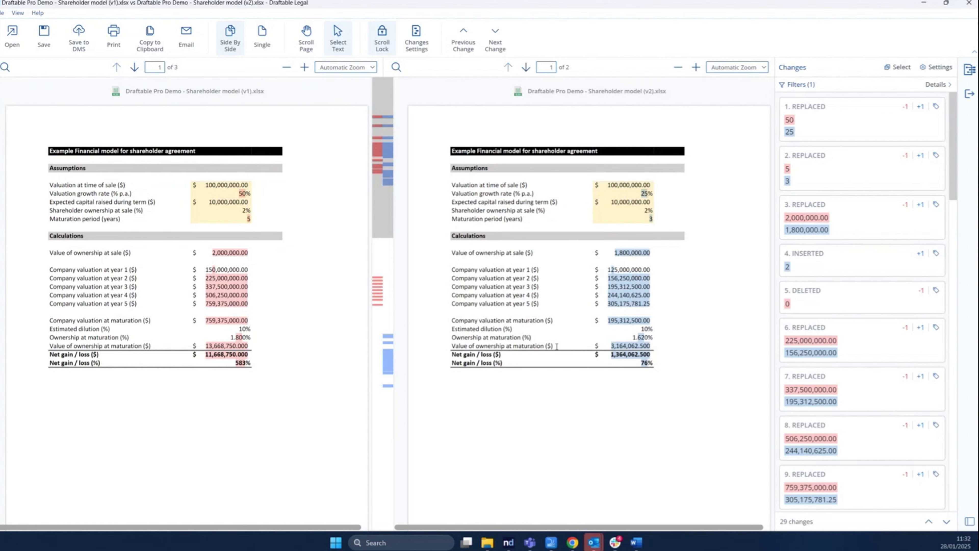
pyautogui.click(970, 3)
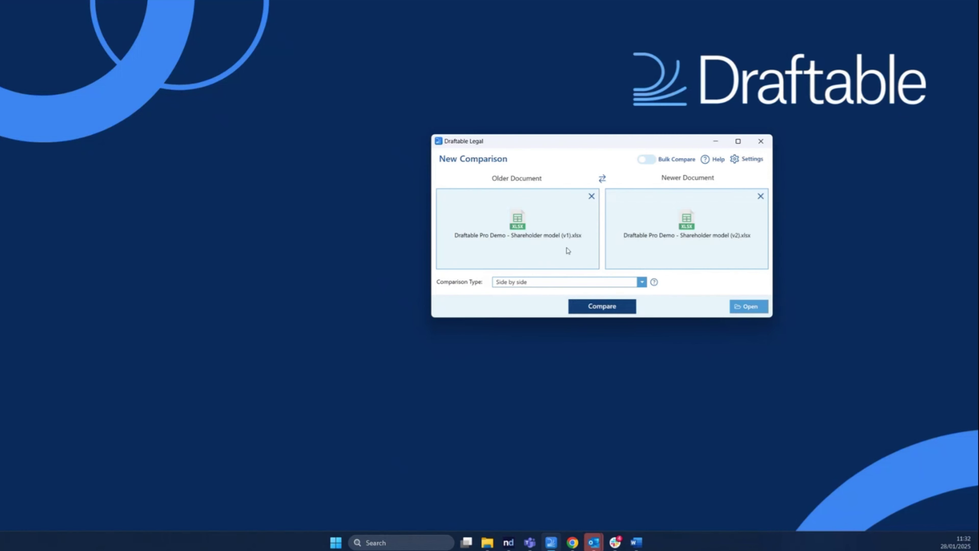
# Step: Set the comparison type to Redline in Excel, compare the Shareholder model workbooks, and maximise the redlined workbook
pyautogui.click(561, 285)
pyautogui.click(542, 330)
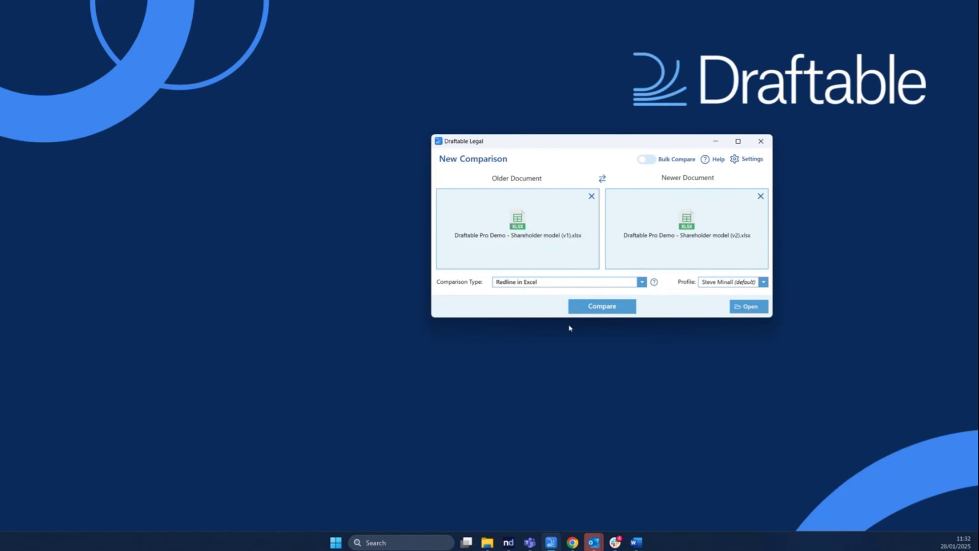
pyautogui.click(600, 308)
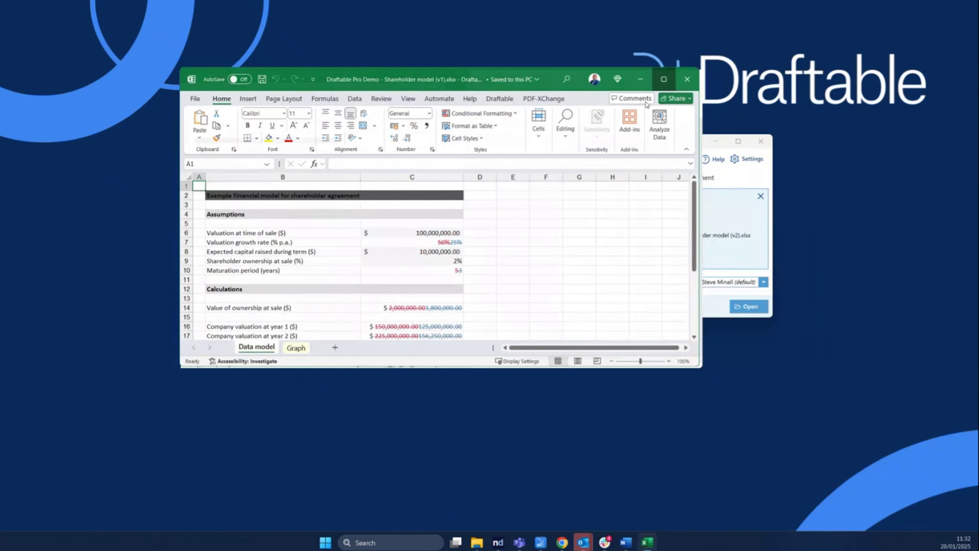
pyautogui.click(663, 79)
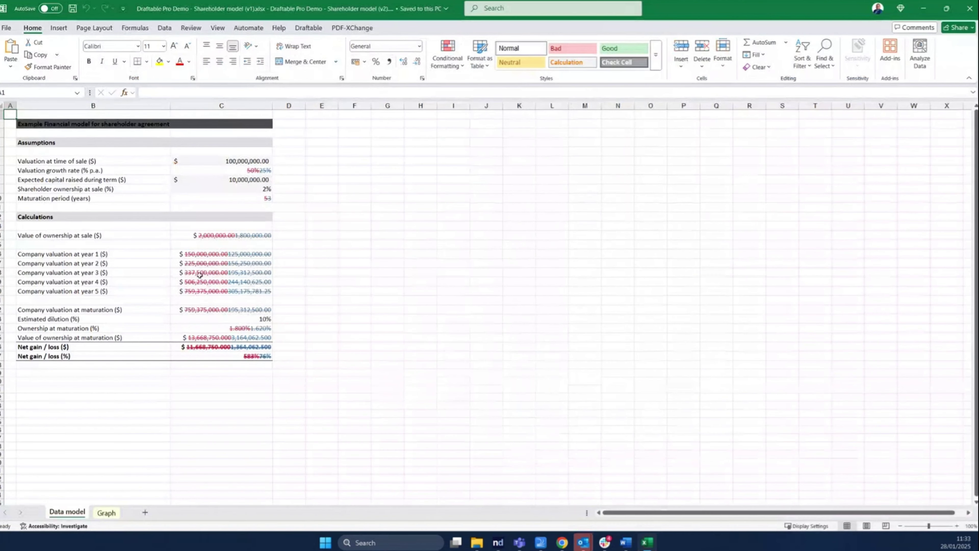